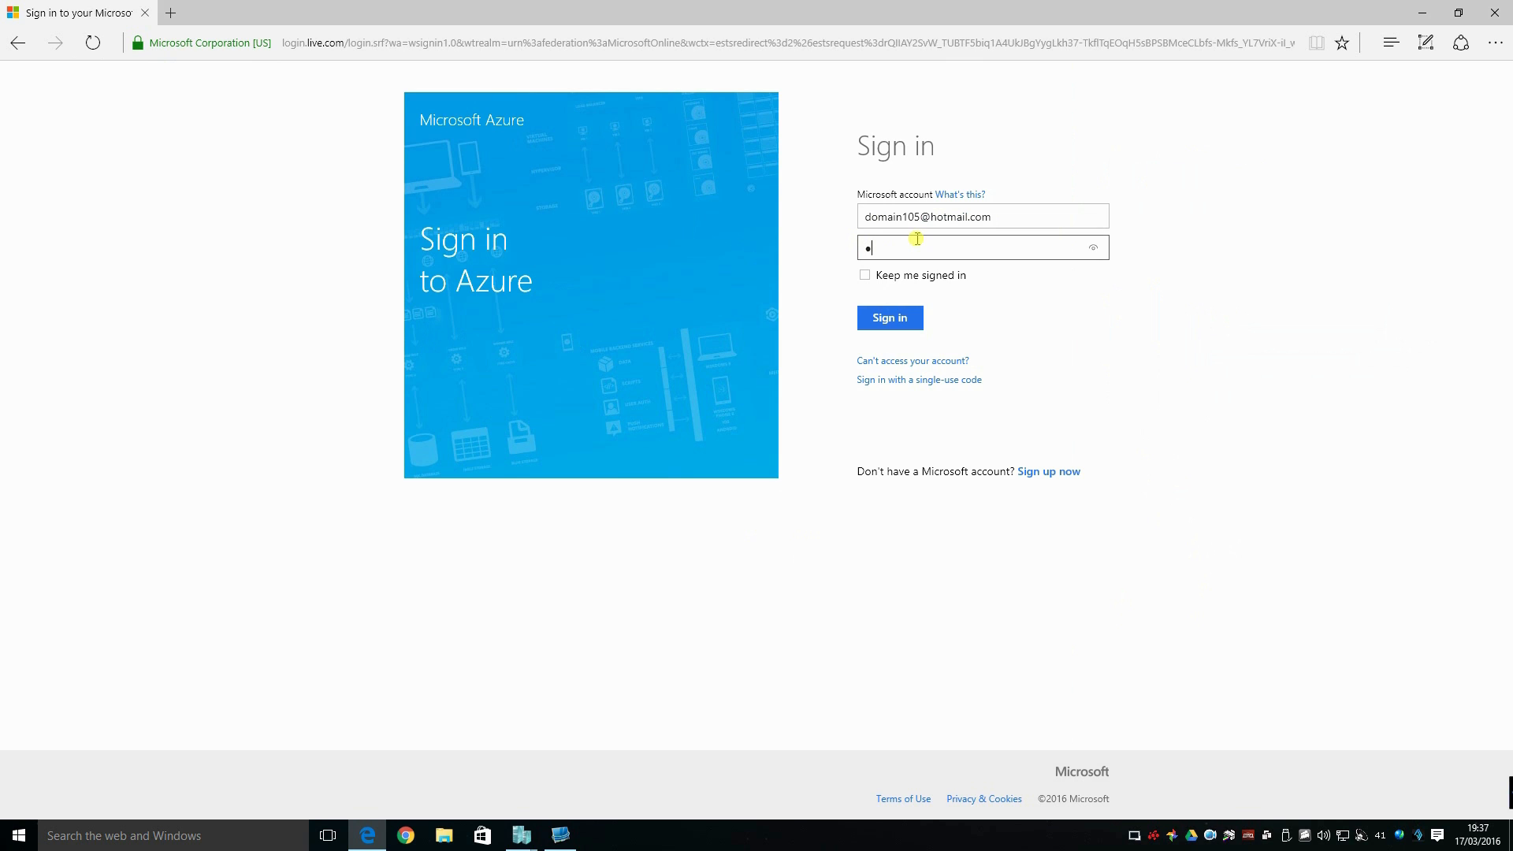
Enter the Microsoft account password and sign in to Azure.
type("**")
key("Return")
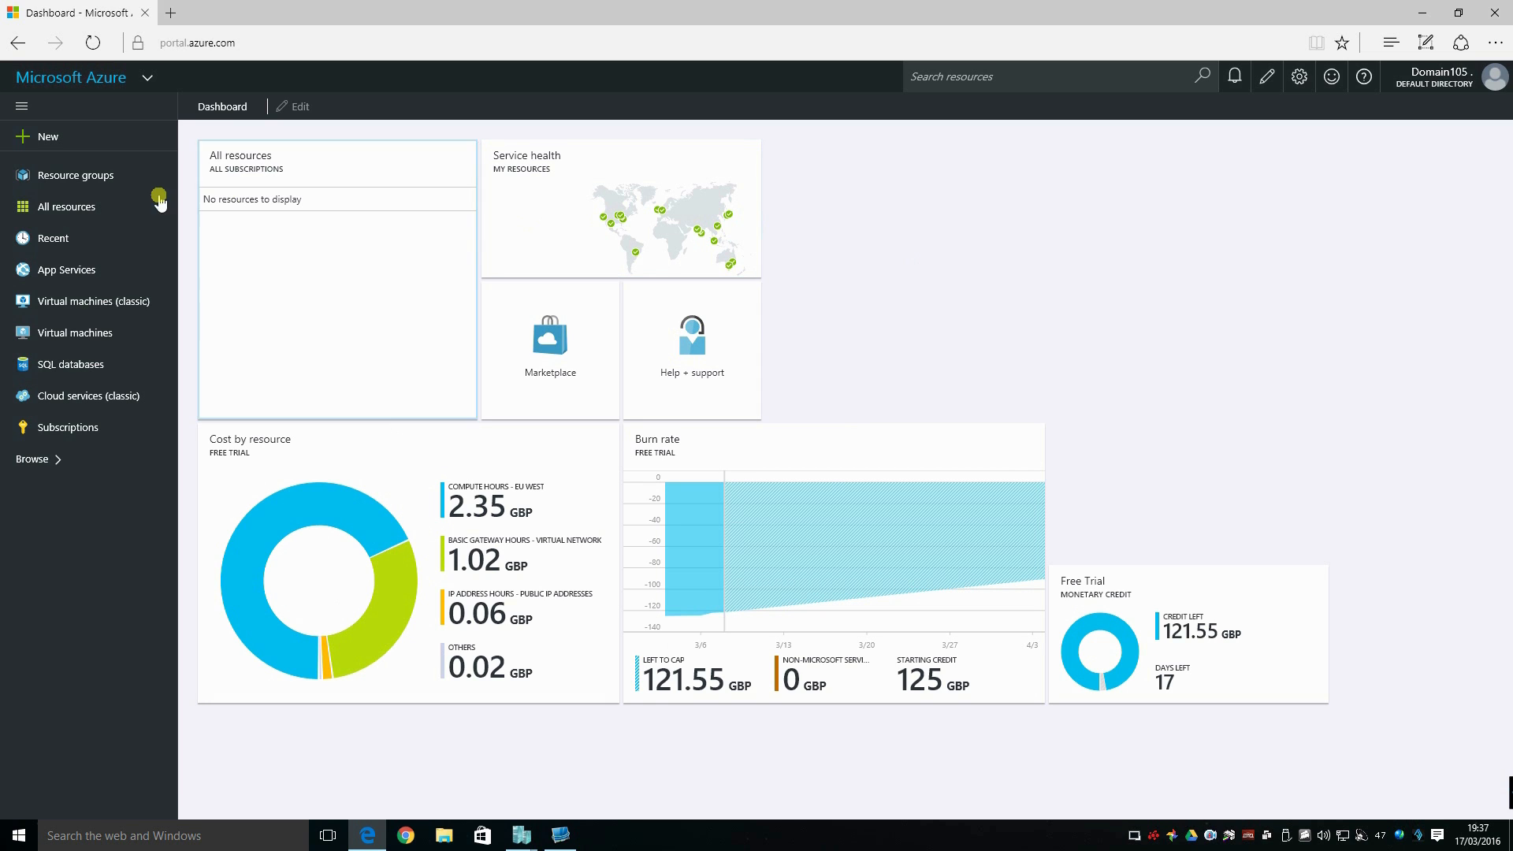
Create a resource group named ResourceGroup1 with the Free Trial subscription in West Europe, without pinning it to the dashboard.
left_click(52, 204)
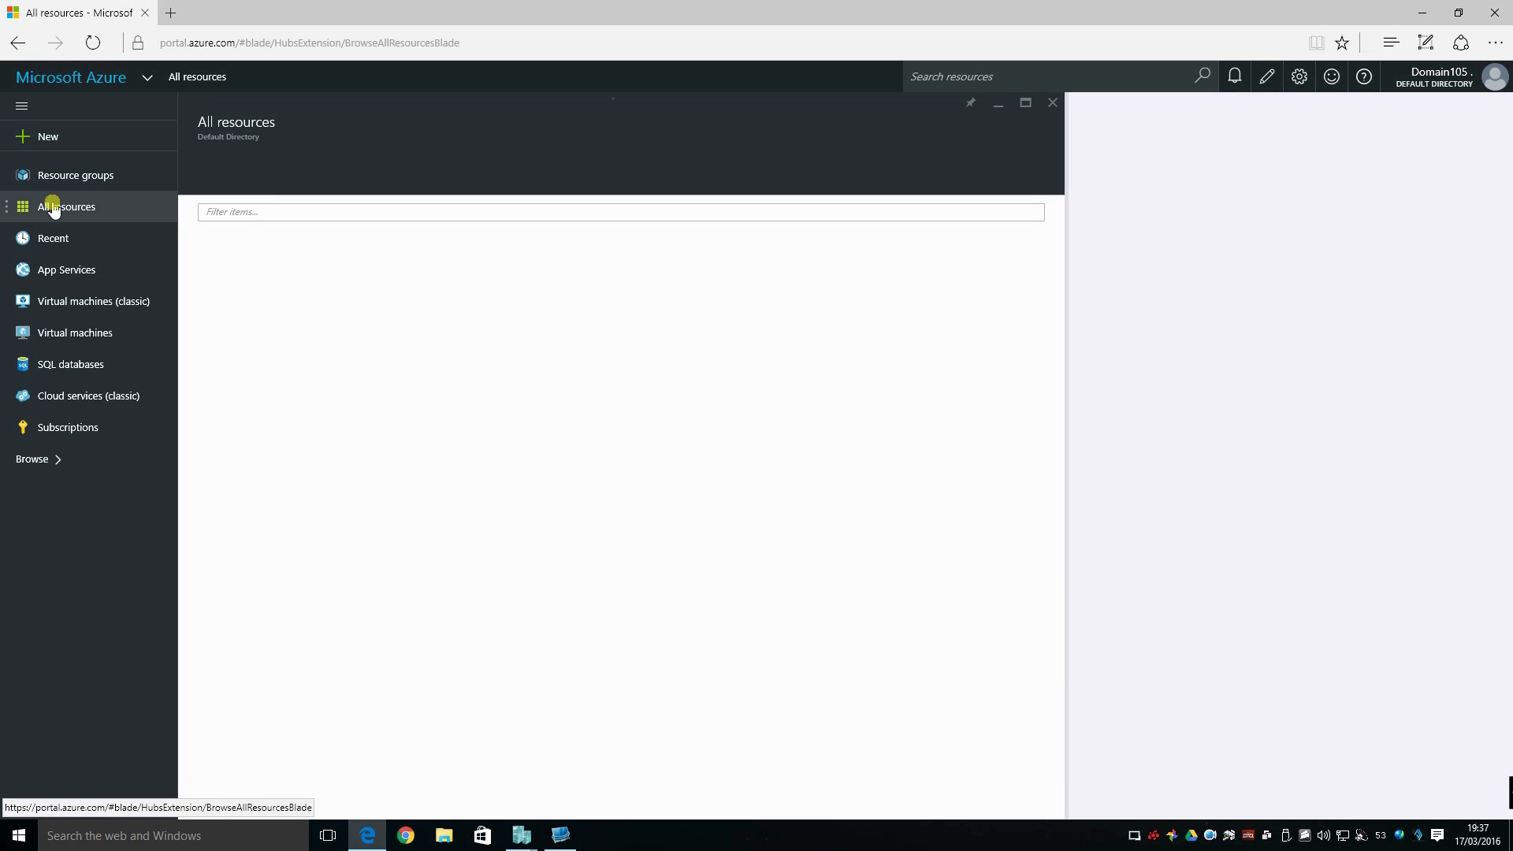
left_click(52, 178)
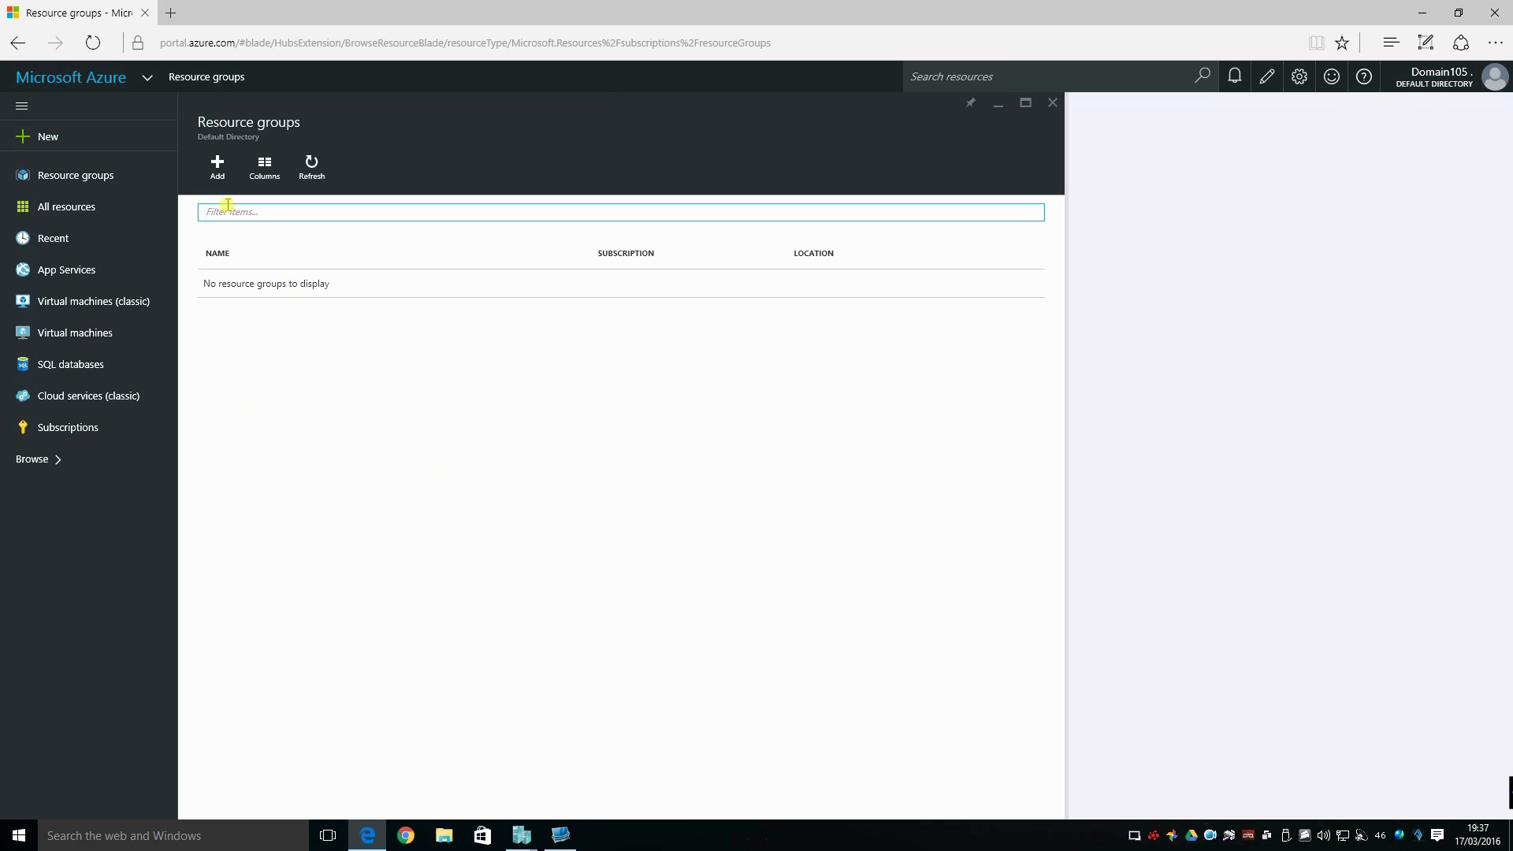
left_click(220, 167)
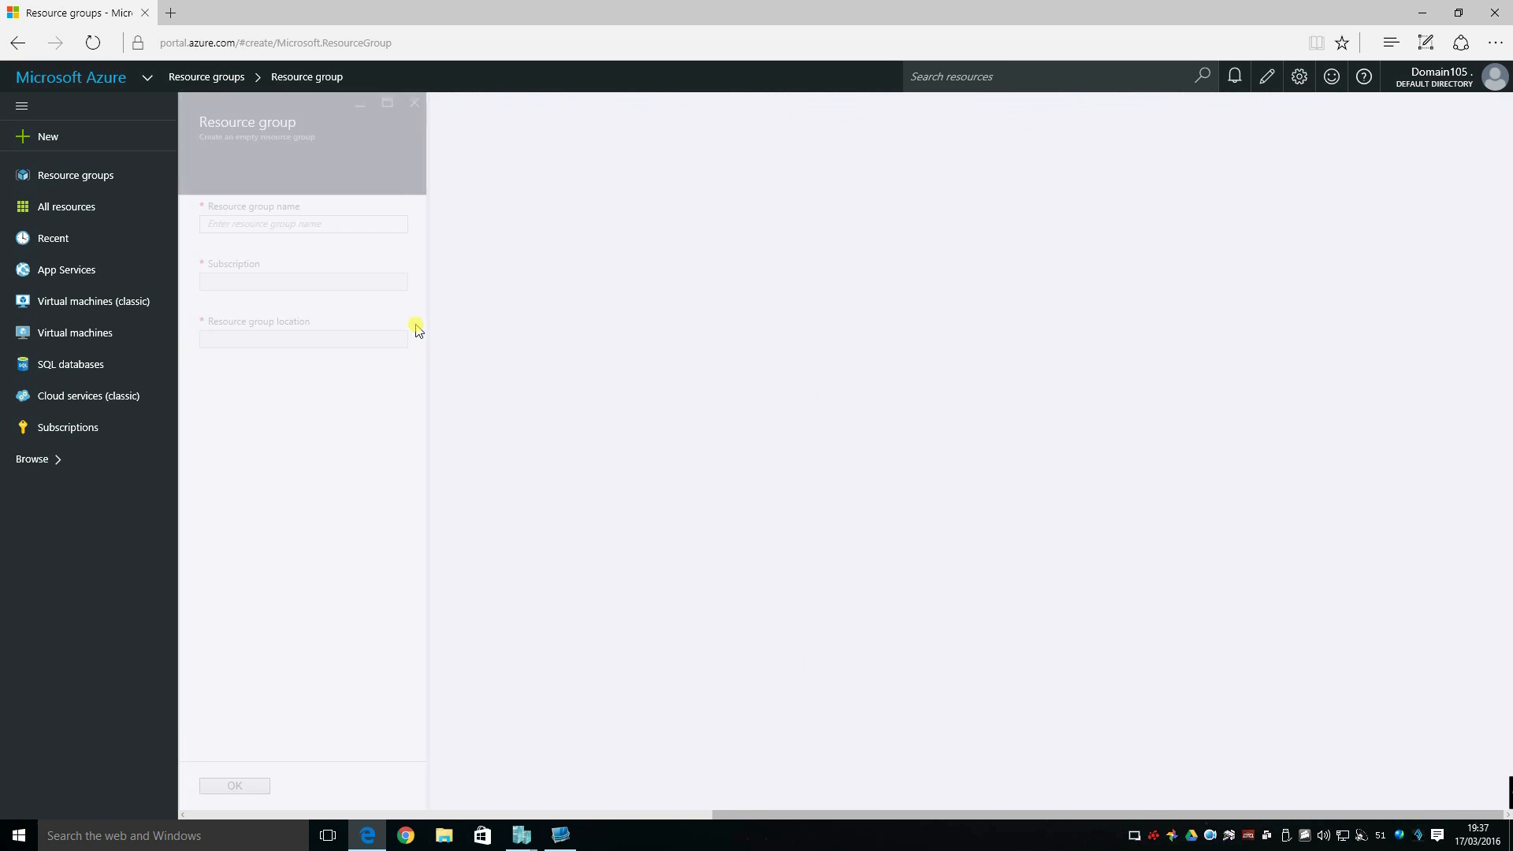
type("ResourceGroup1")
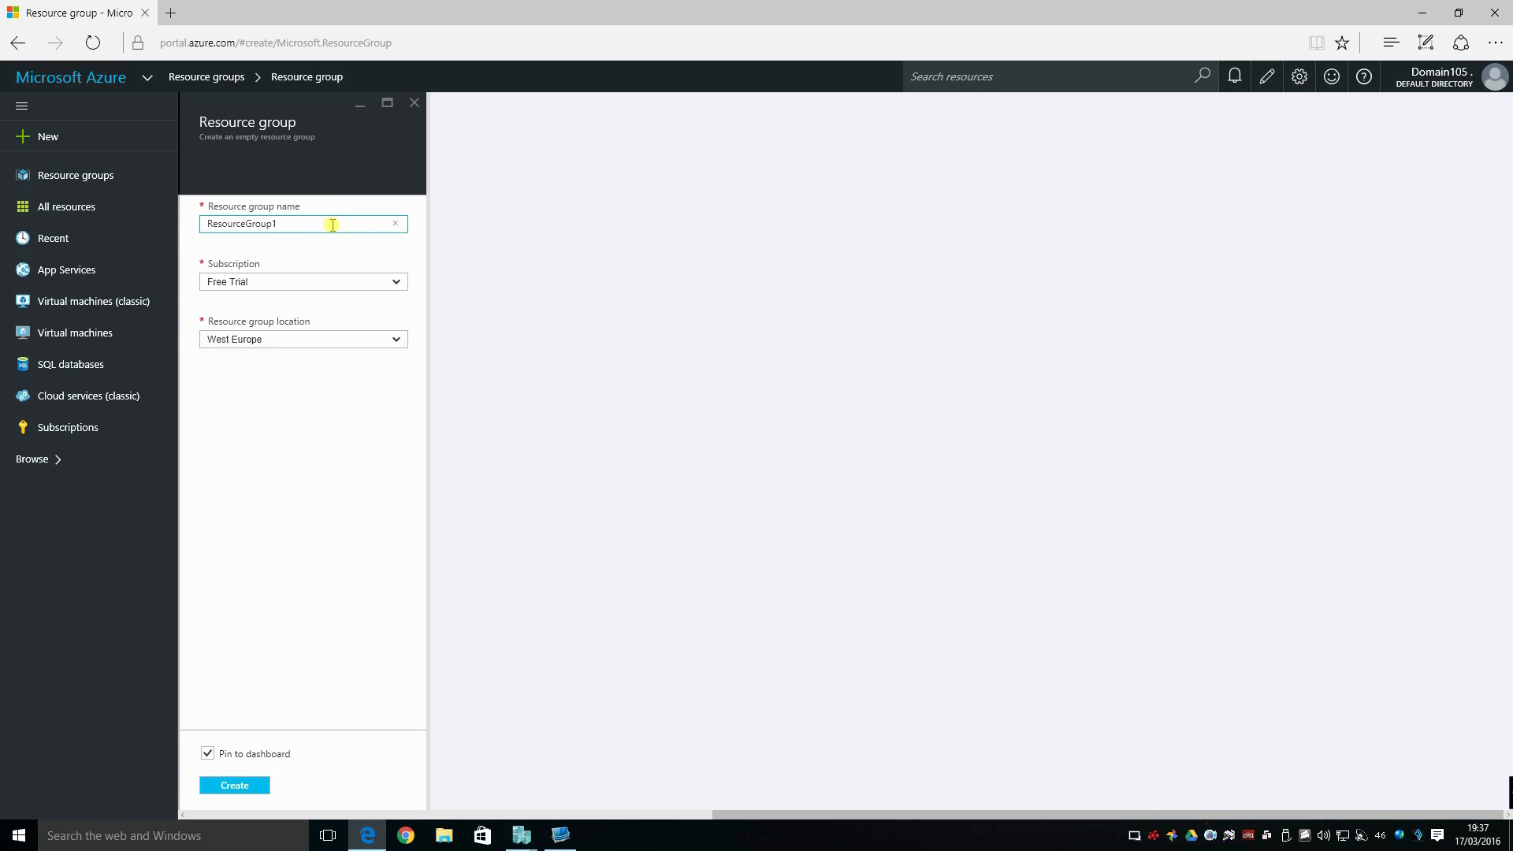
left_click(397, 284)
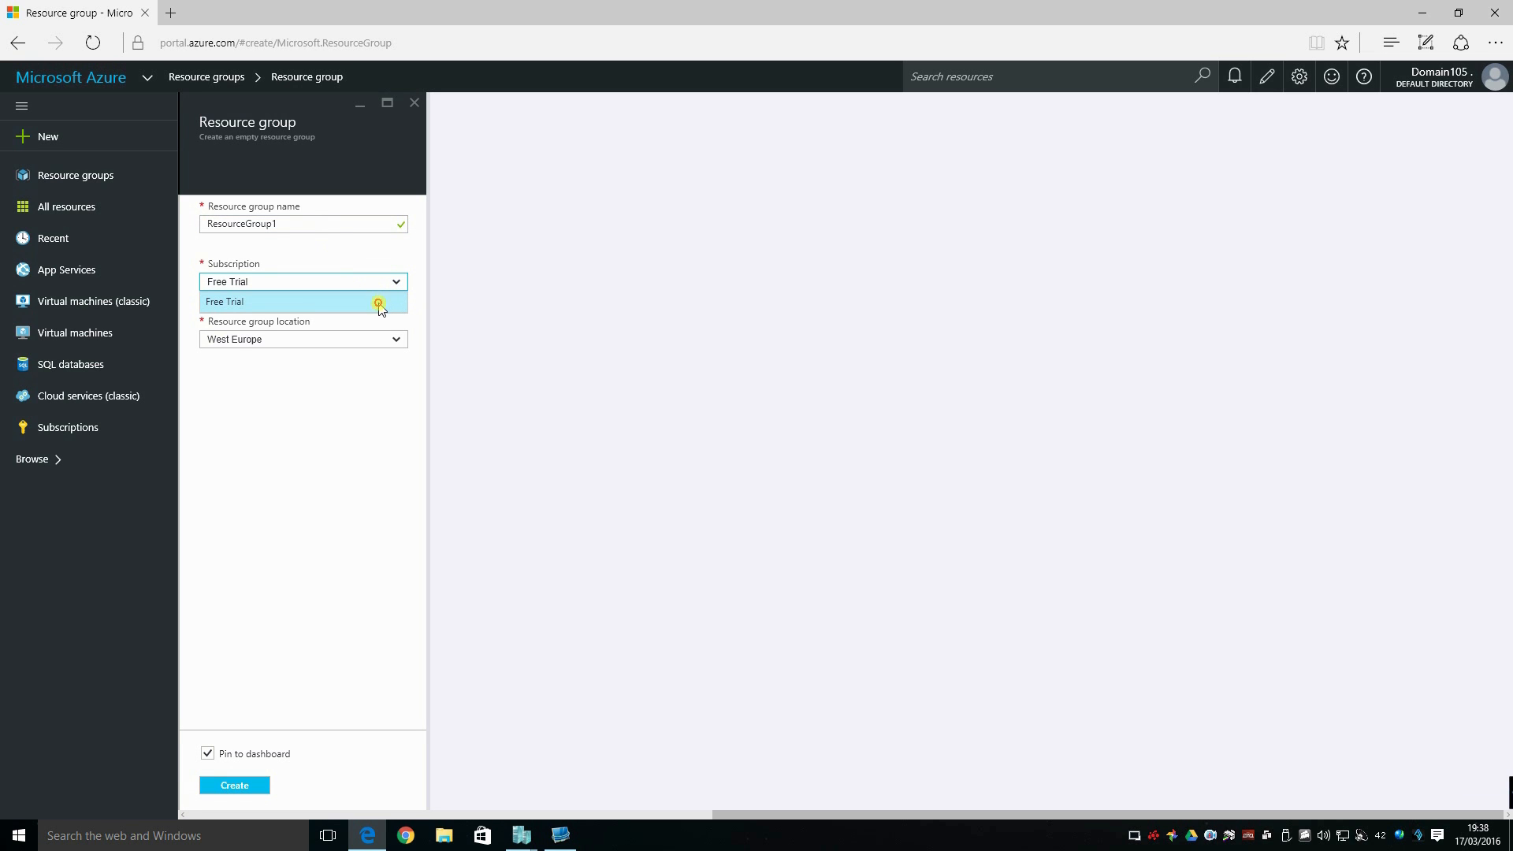
left_click(338, 403)
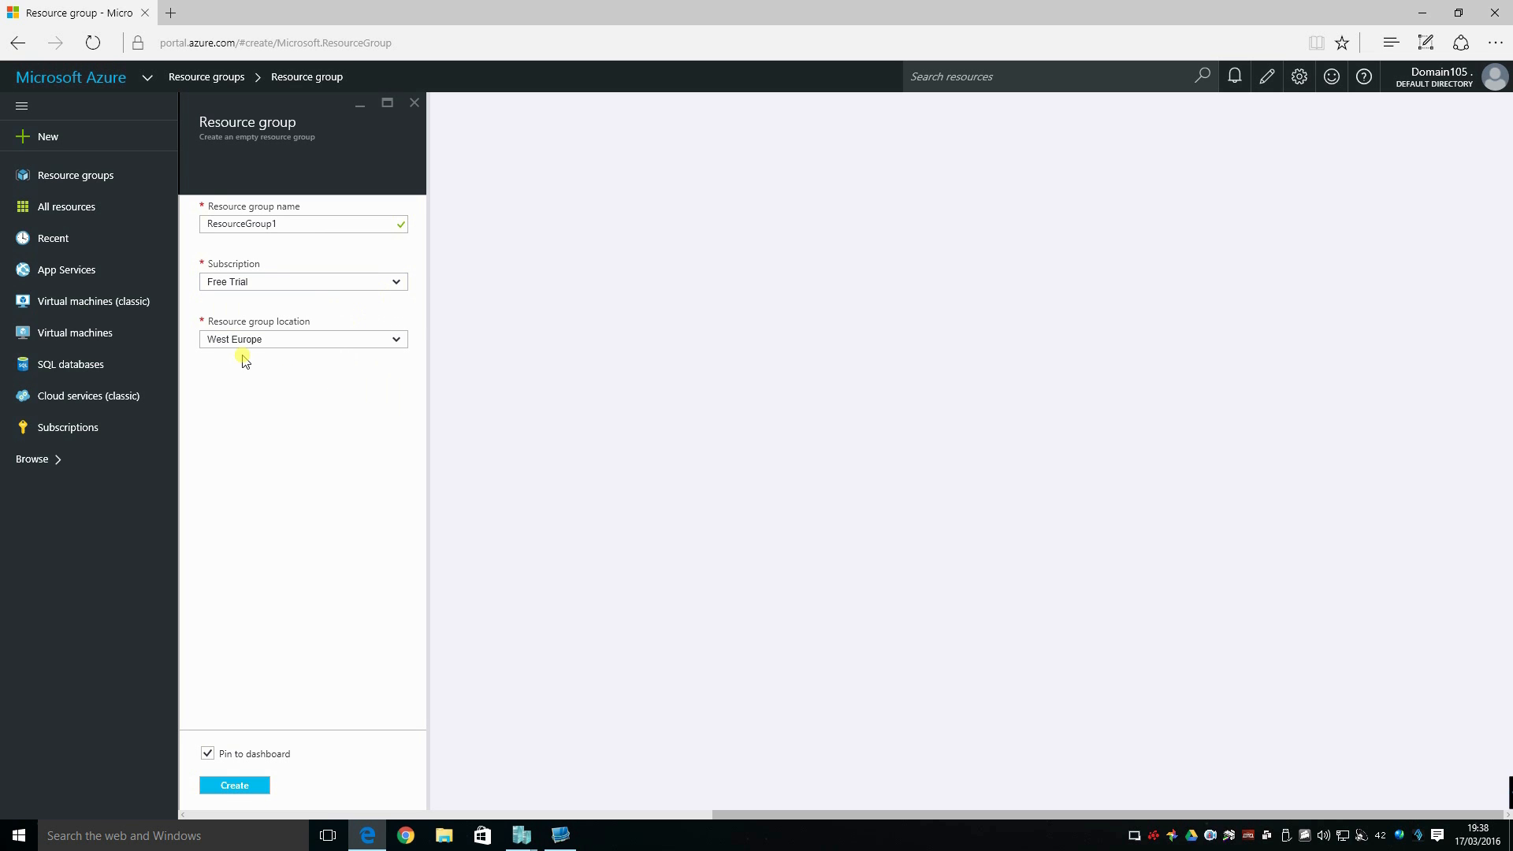
left_click(207, 754)
left_click(230, 792)
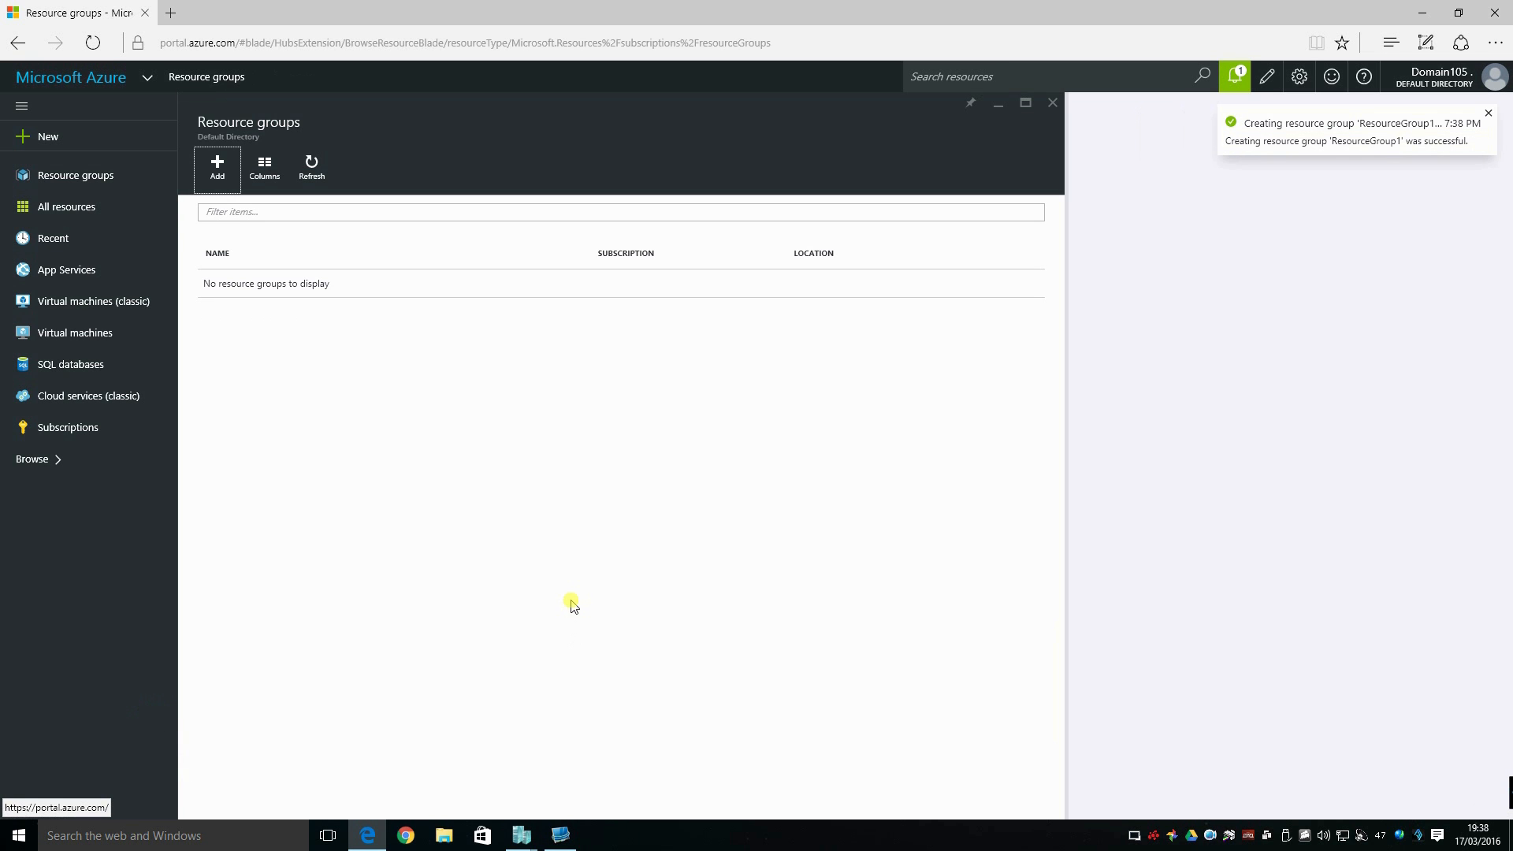
Check the creation notification, refresh the resource group list and open ResourceGroup1.
left_click(1236, 75)
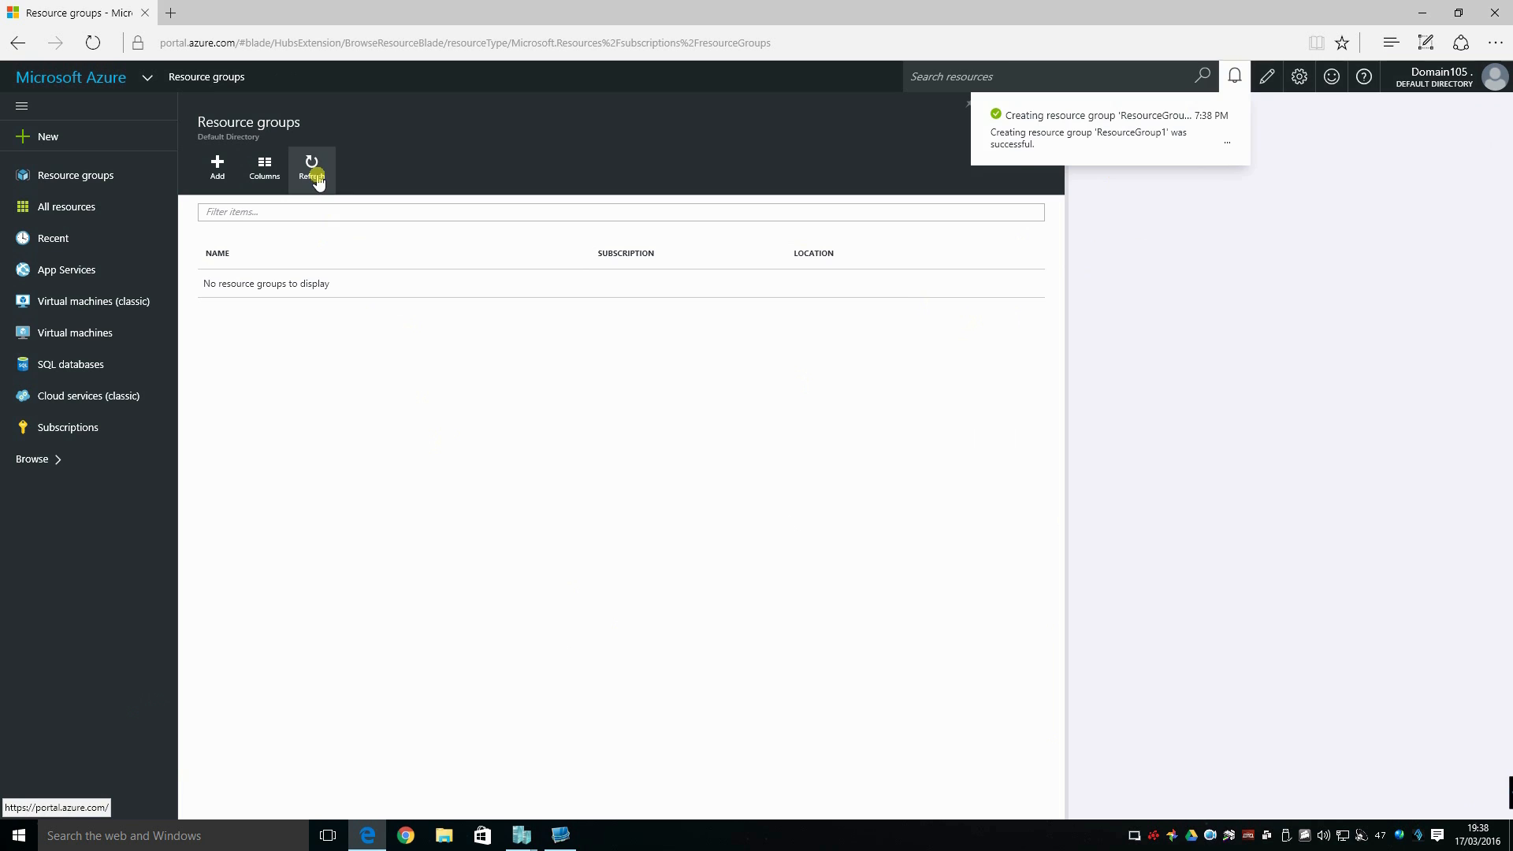
left_click(313, 167)
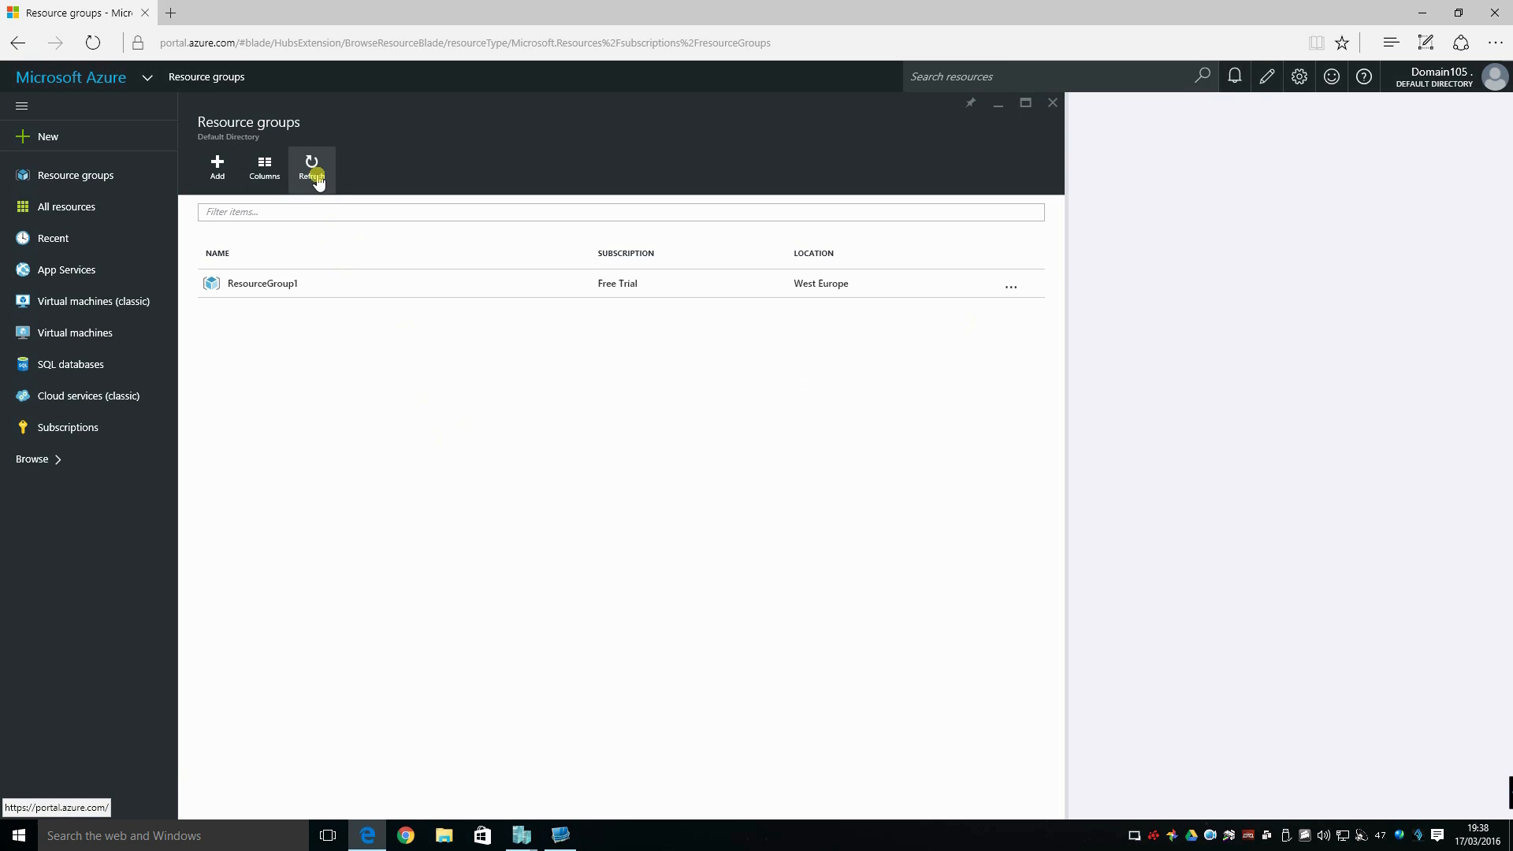
left_click(257, 292)
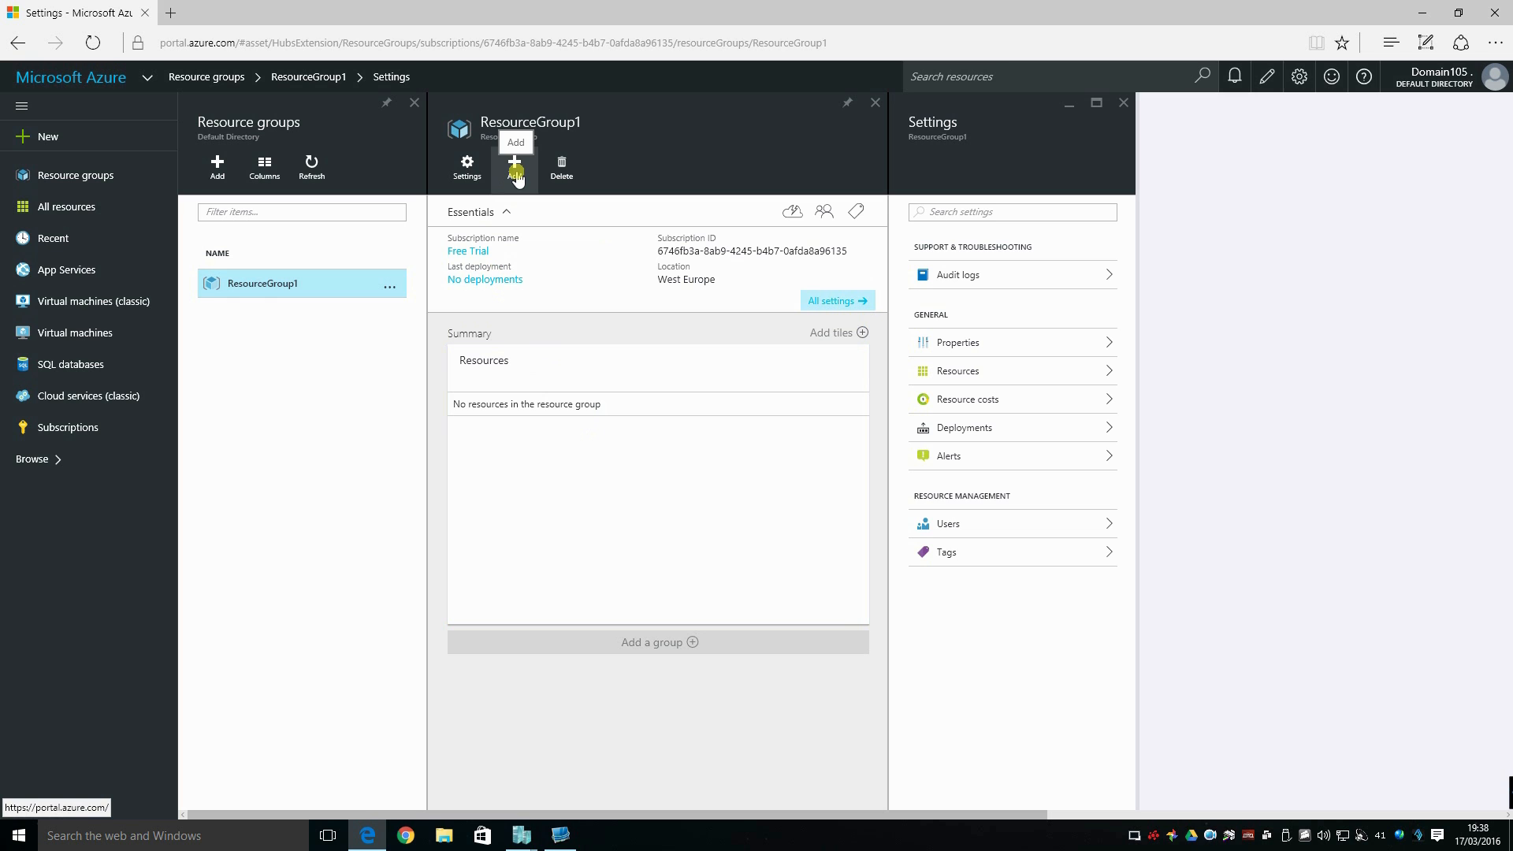
Begin adding a resource to ResourceGroup1 by searching for Virtual Network and opening Microsoft's Virtual network offering.
left_click(516, 175)
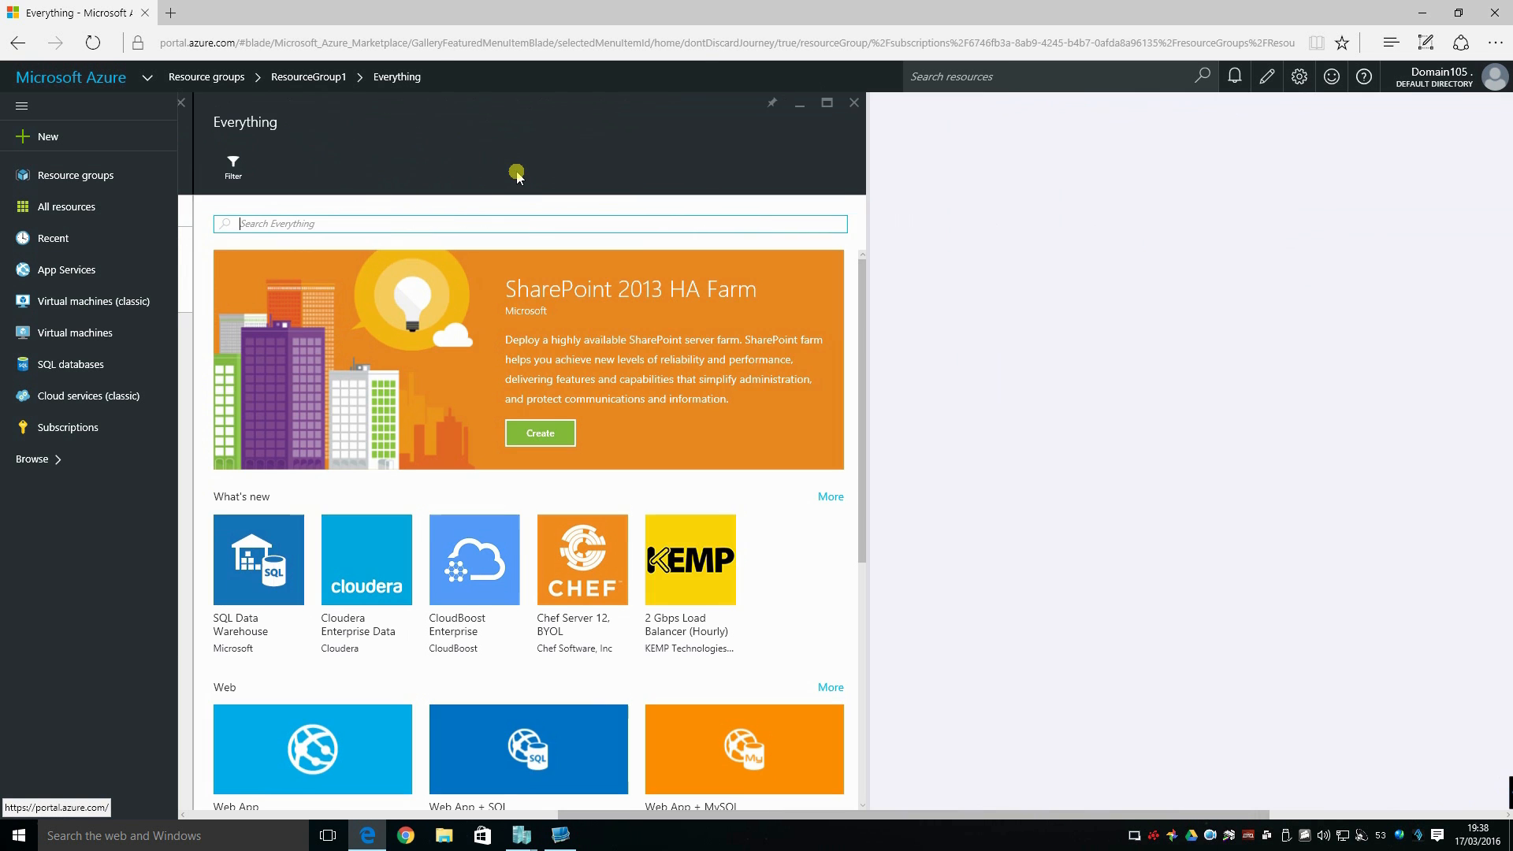
type("virtual n")
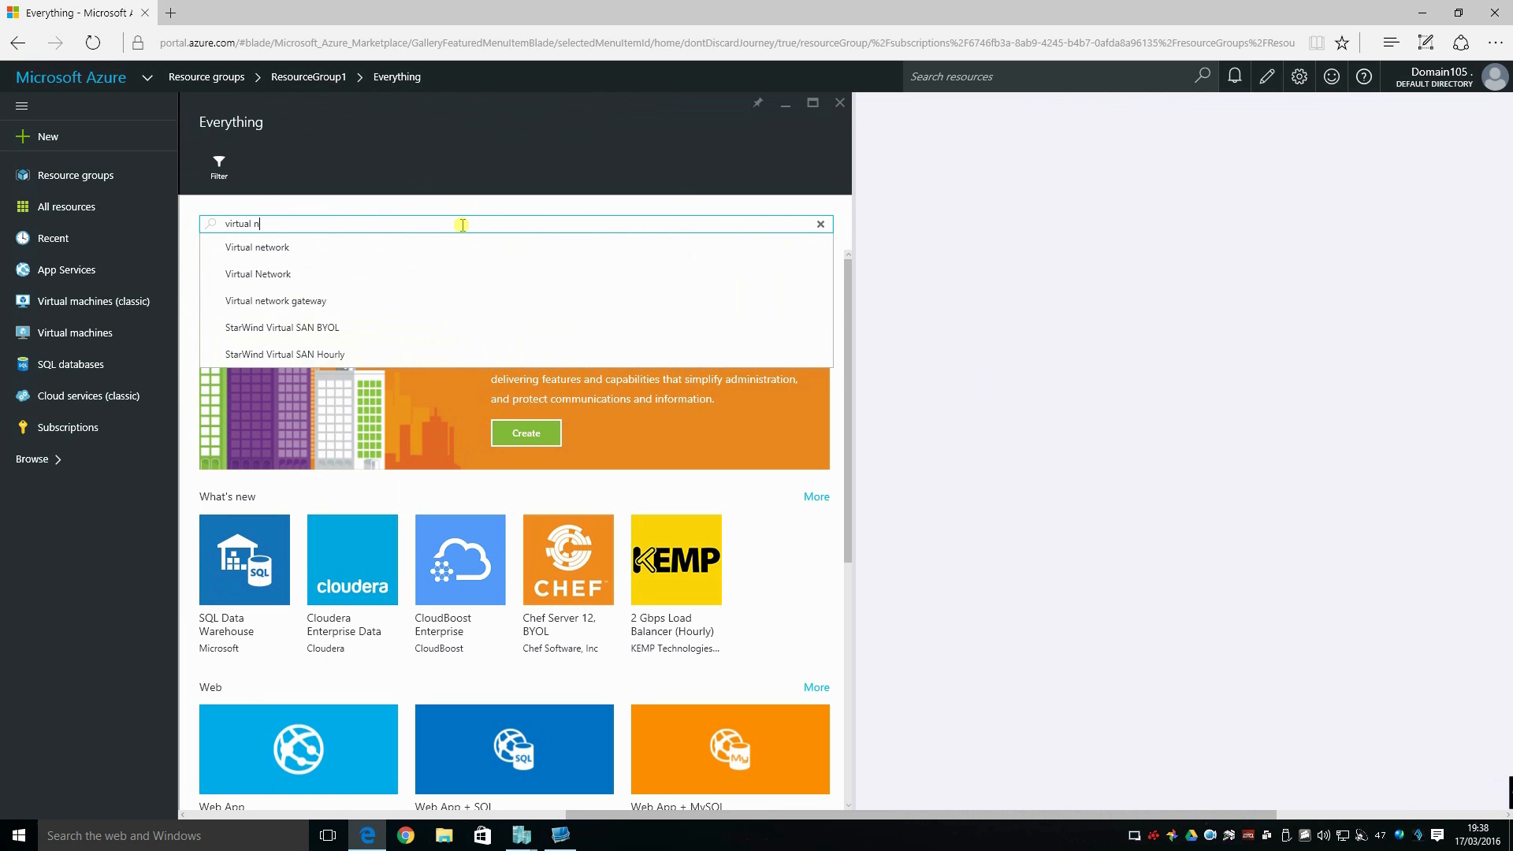
type("etwork")
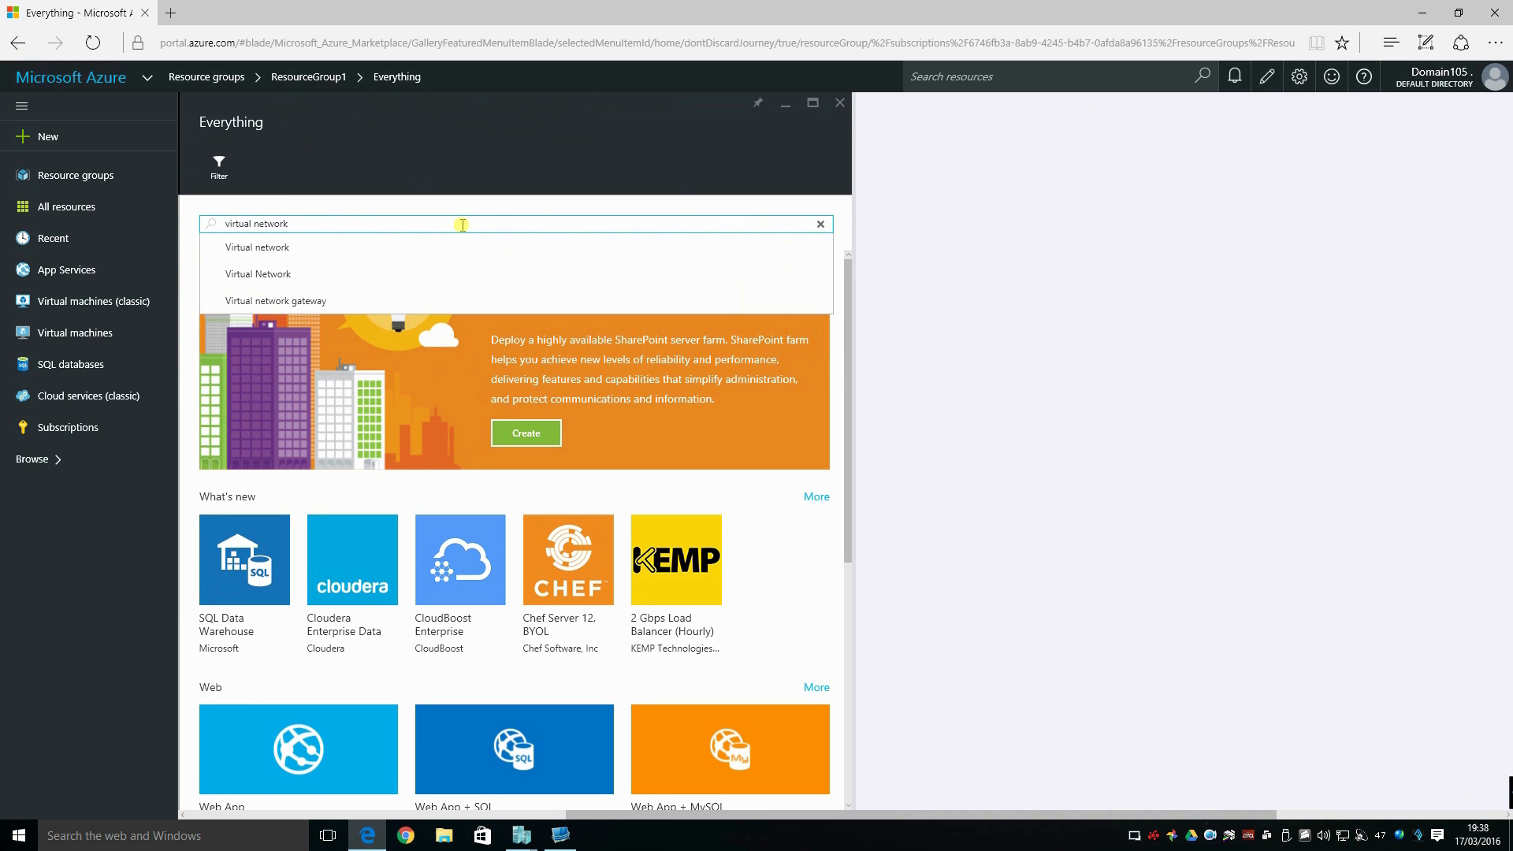
left_click(347, 275)
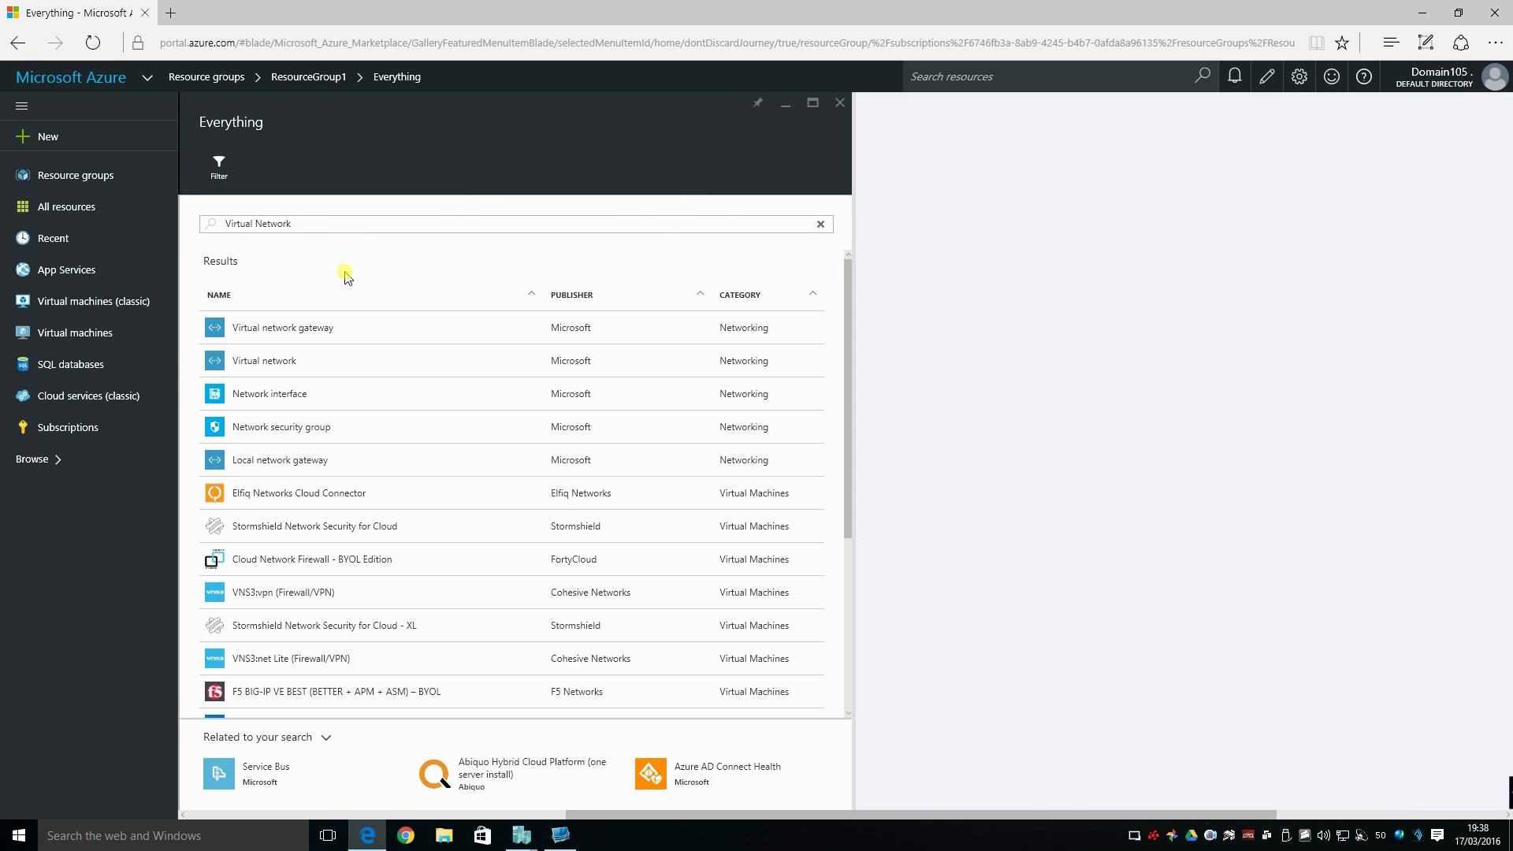
left_click(277, 373)
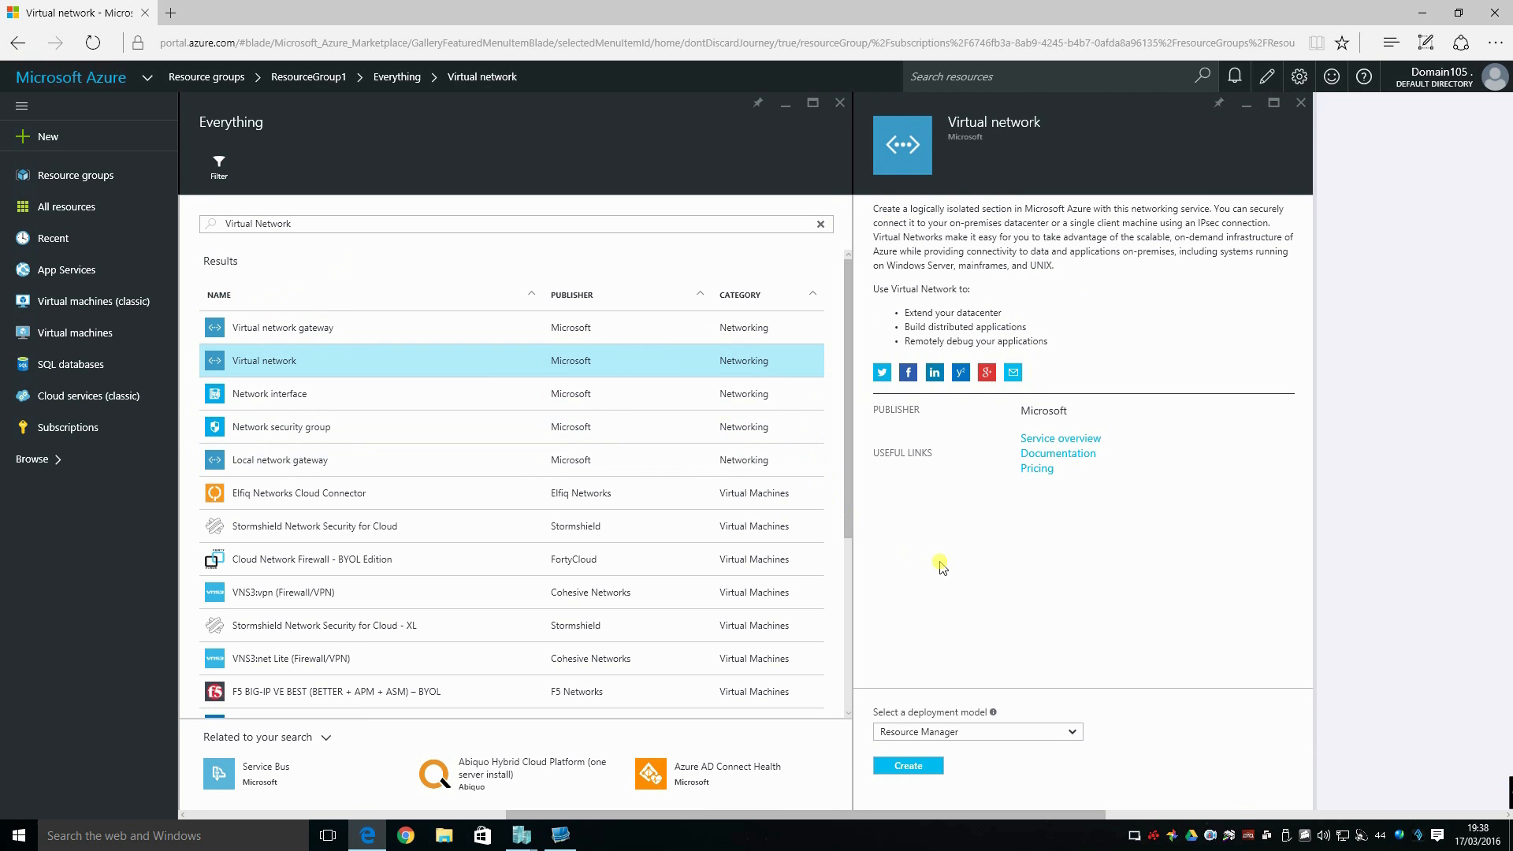
Start creating the virtual network with the Resource Manager deployment model.
left_click(1068, 732)
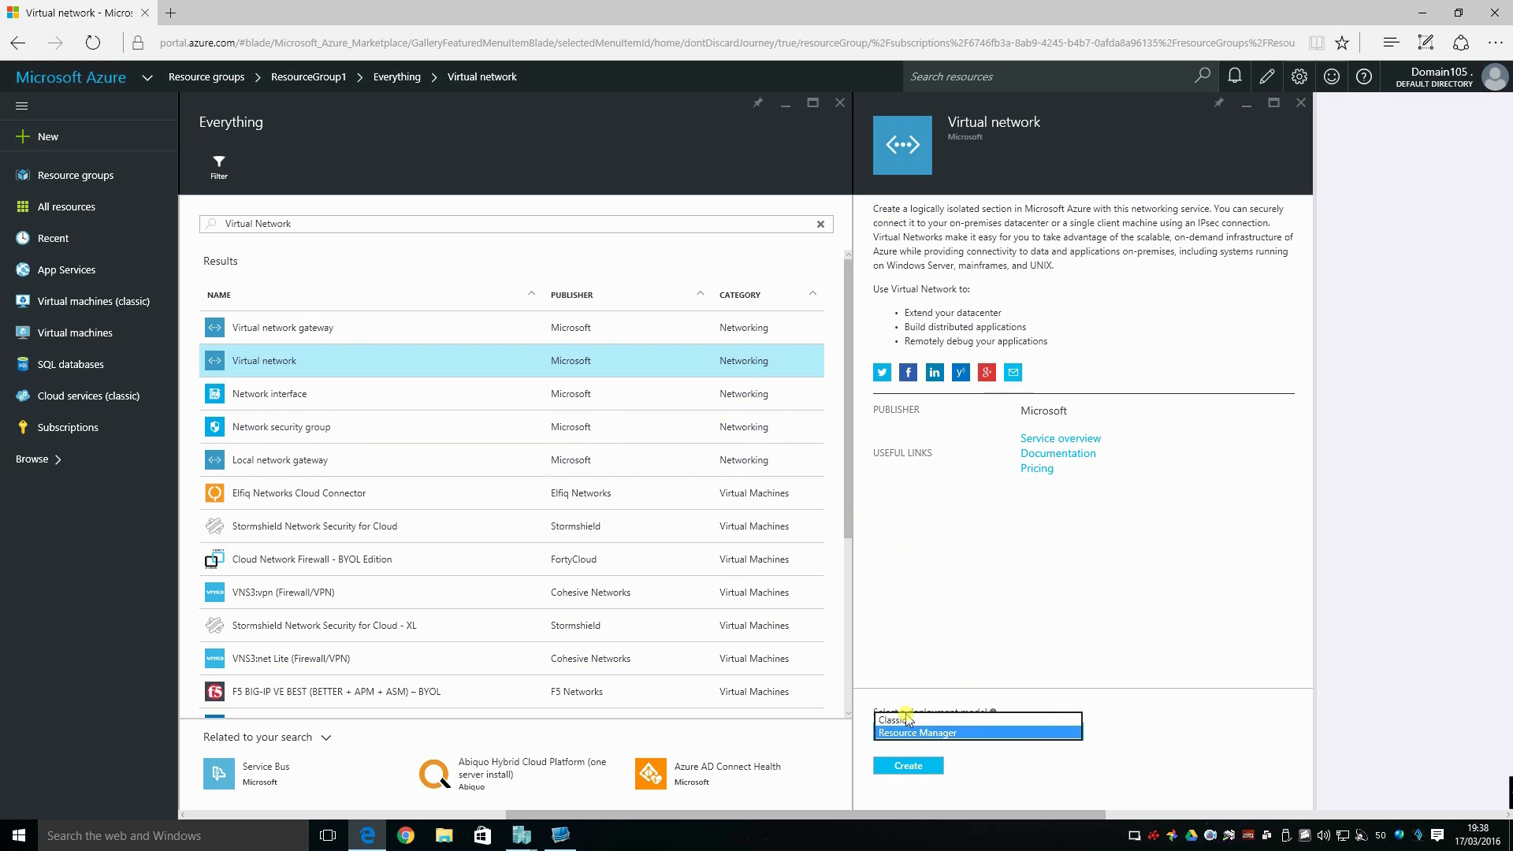
left_click(916, 733)
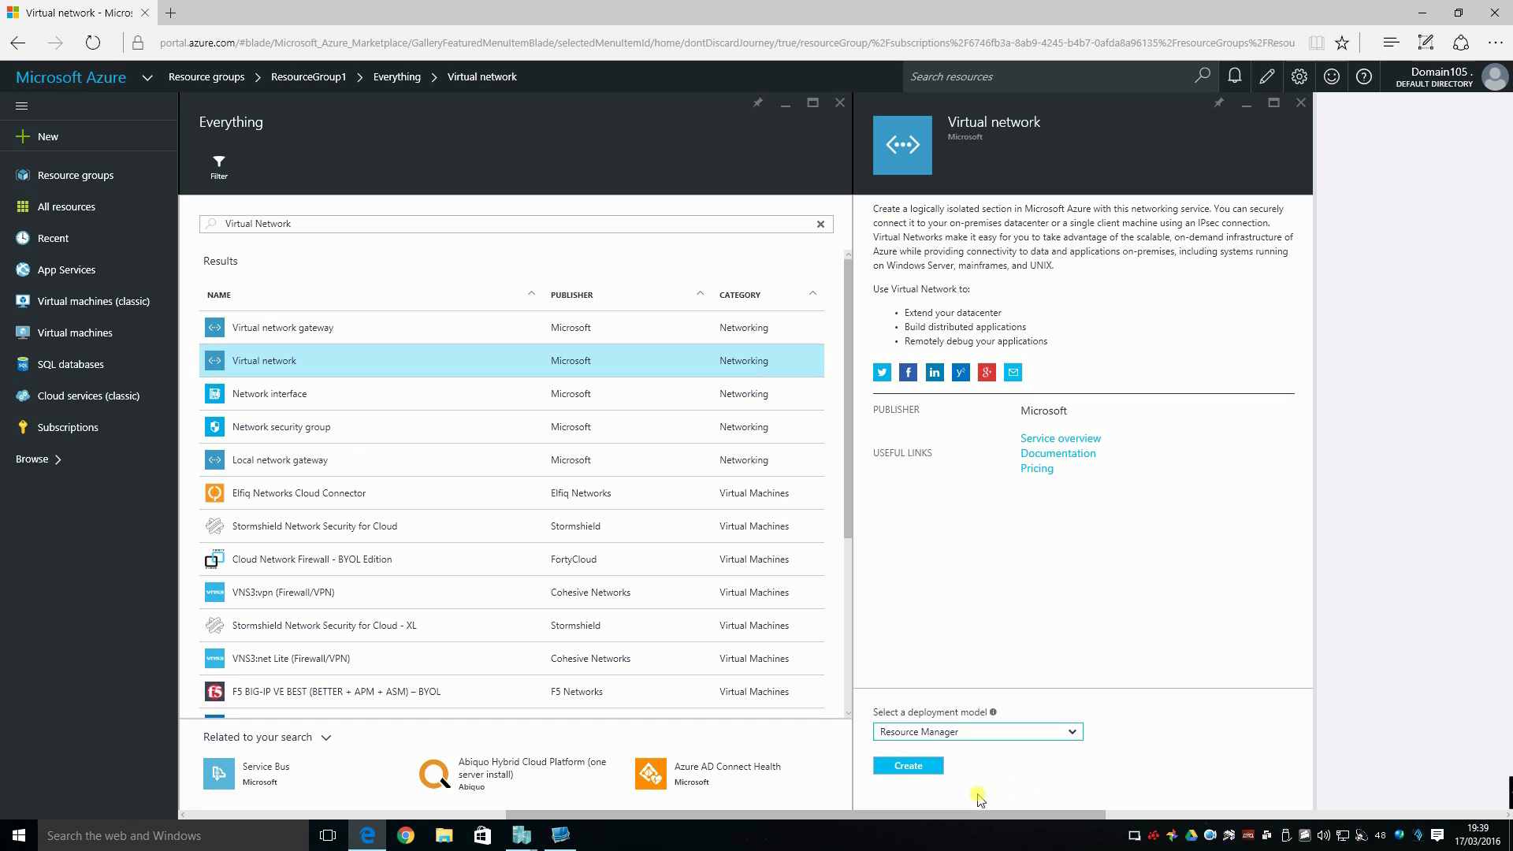
left_click(912, 768)
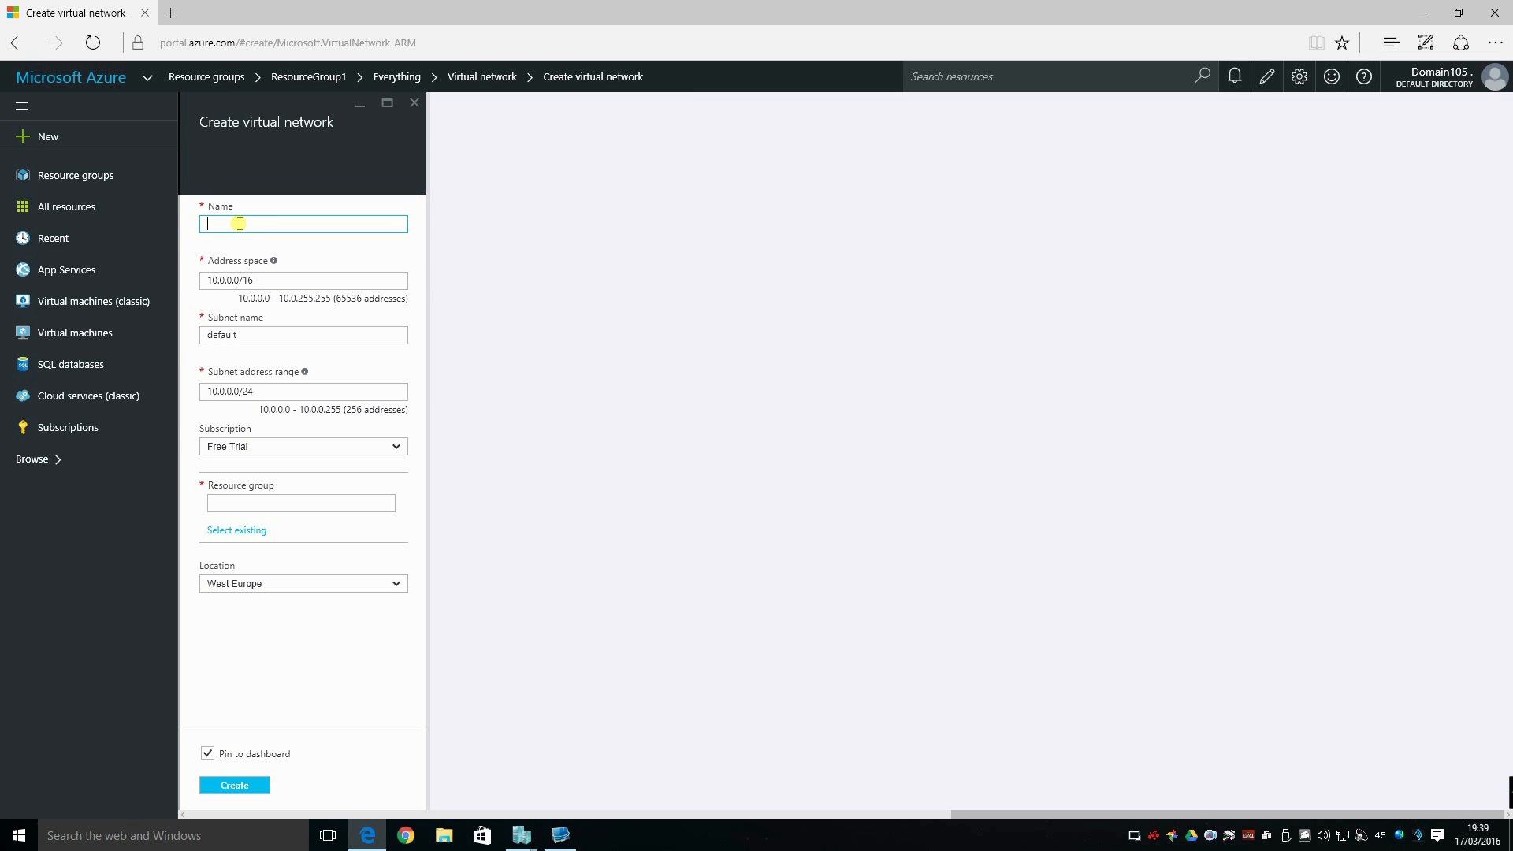
Name the virtual network vnet-1 and set its address space to 10.10.0.0/16.
type("net-1")
left_click(223, 280)
type("1")
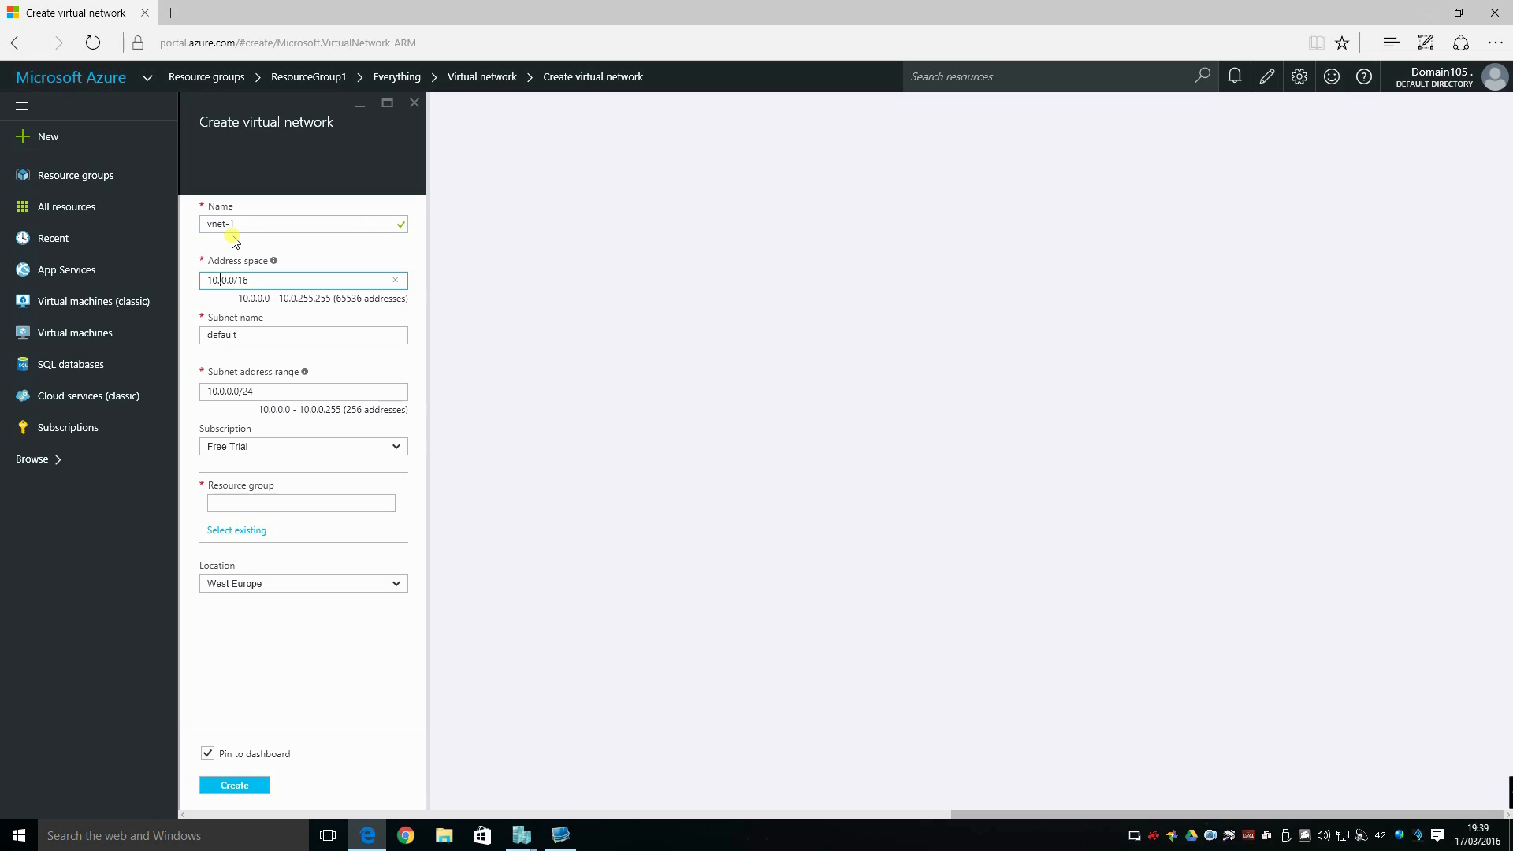
Name the subnet Subnet1 and set its address range to 10.10.0.0/24.
left_click(257, 335)
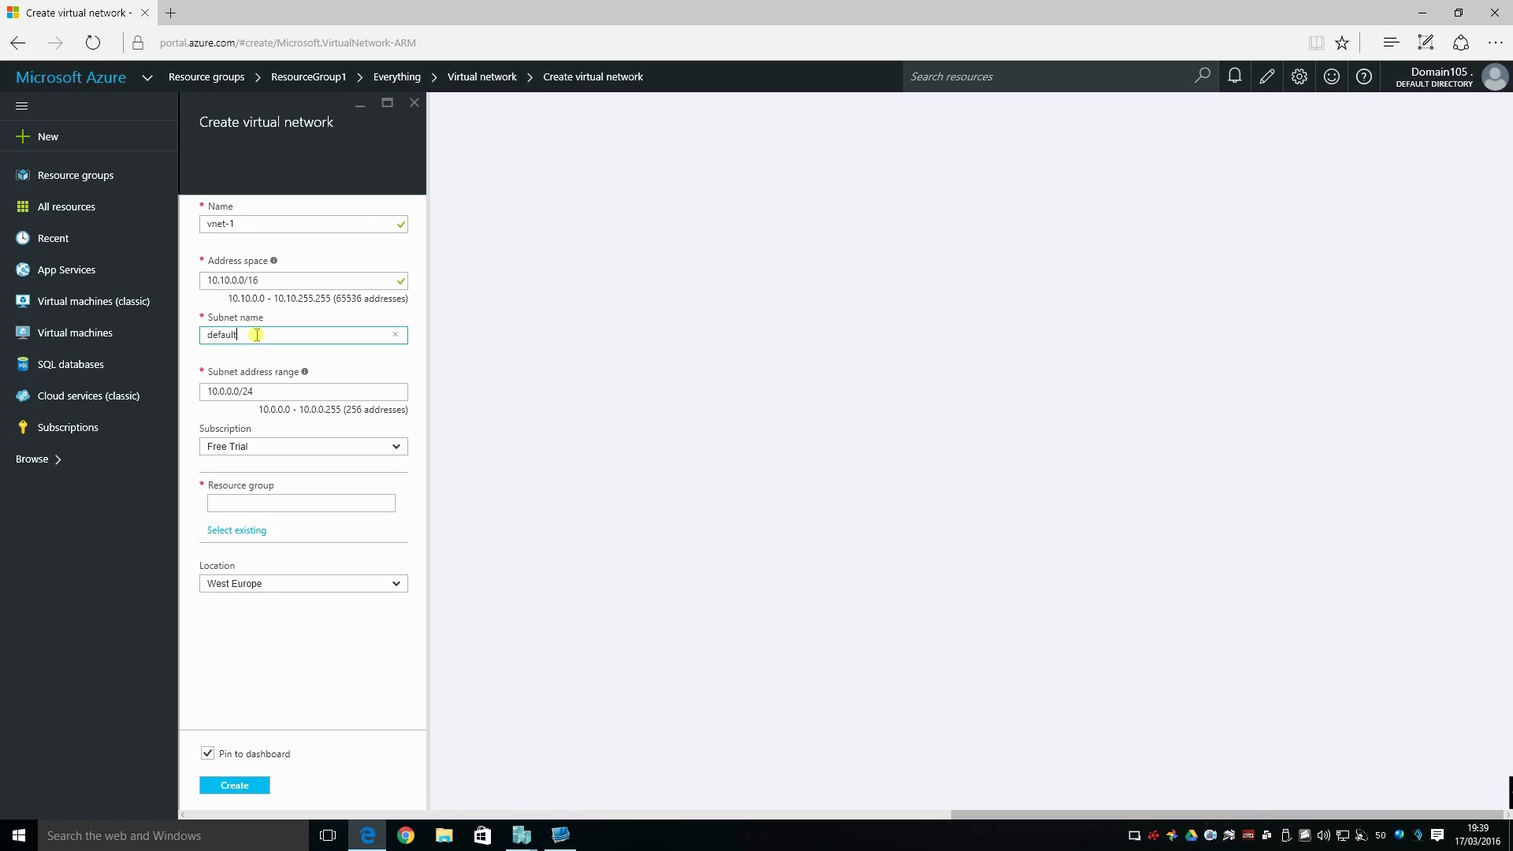
key("BackSpace")
key("BackSpace")
key("BackSpace")
left_click(227, 392)
key("BackSpace")
type("10")
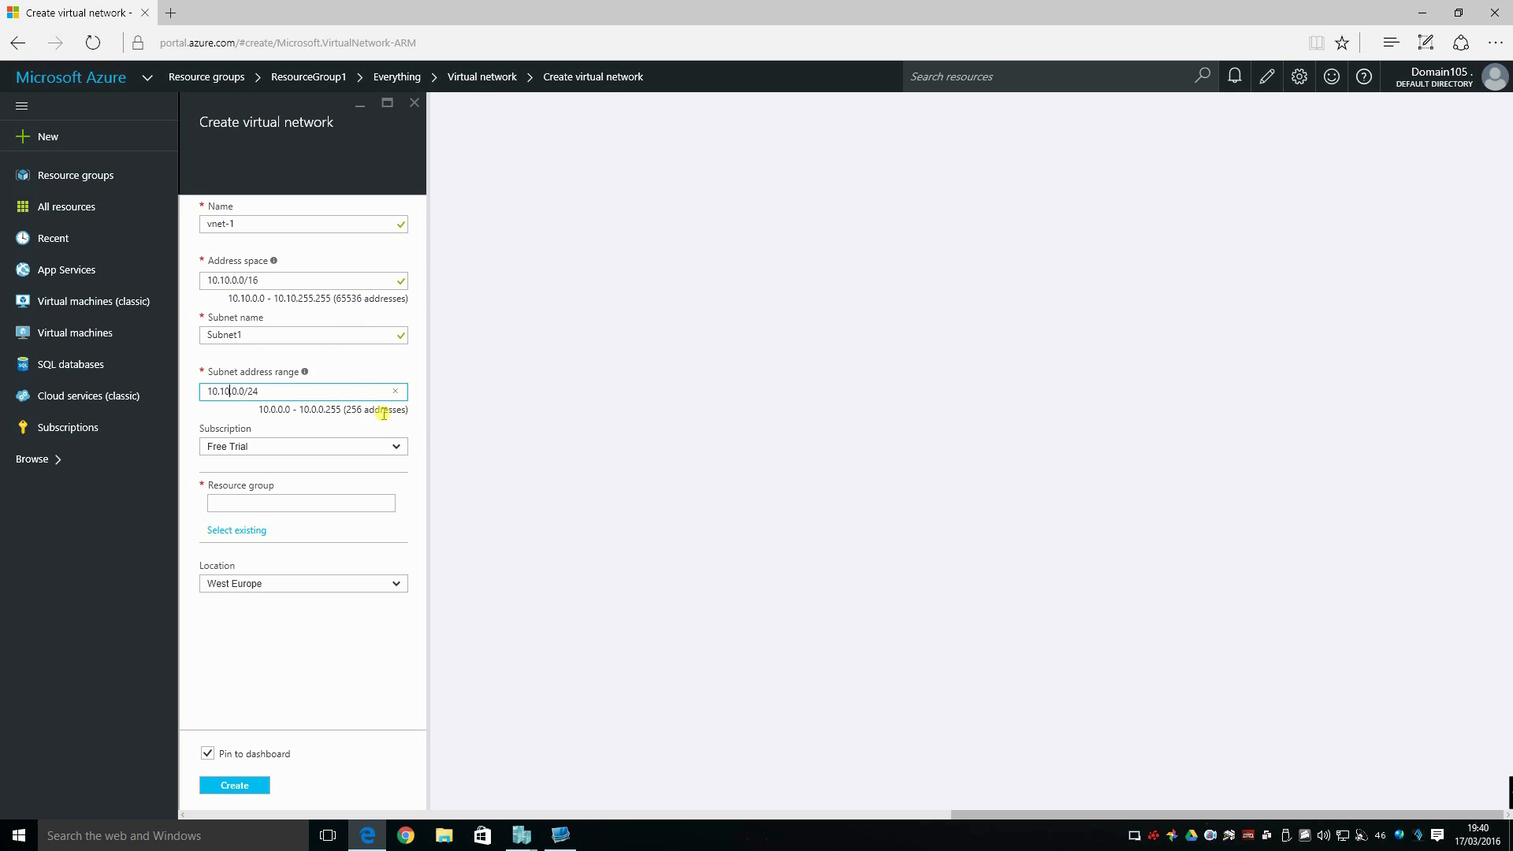
Keep the Free Trial subscription and assign the virtual network to the existing resource group ResourceGroup1.
left_click(398, 447)
left_click(400, 446)
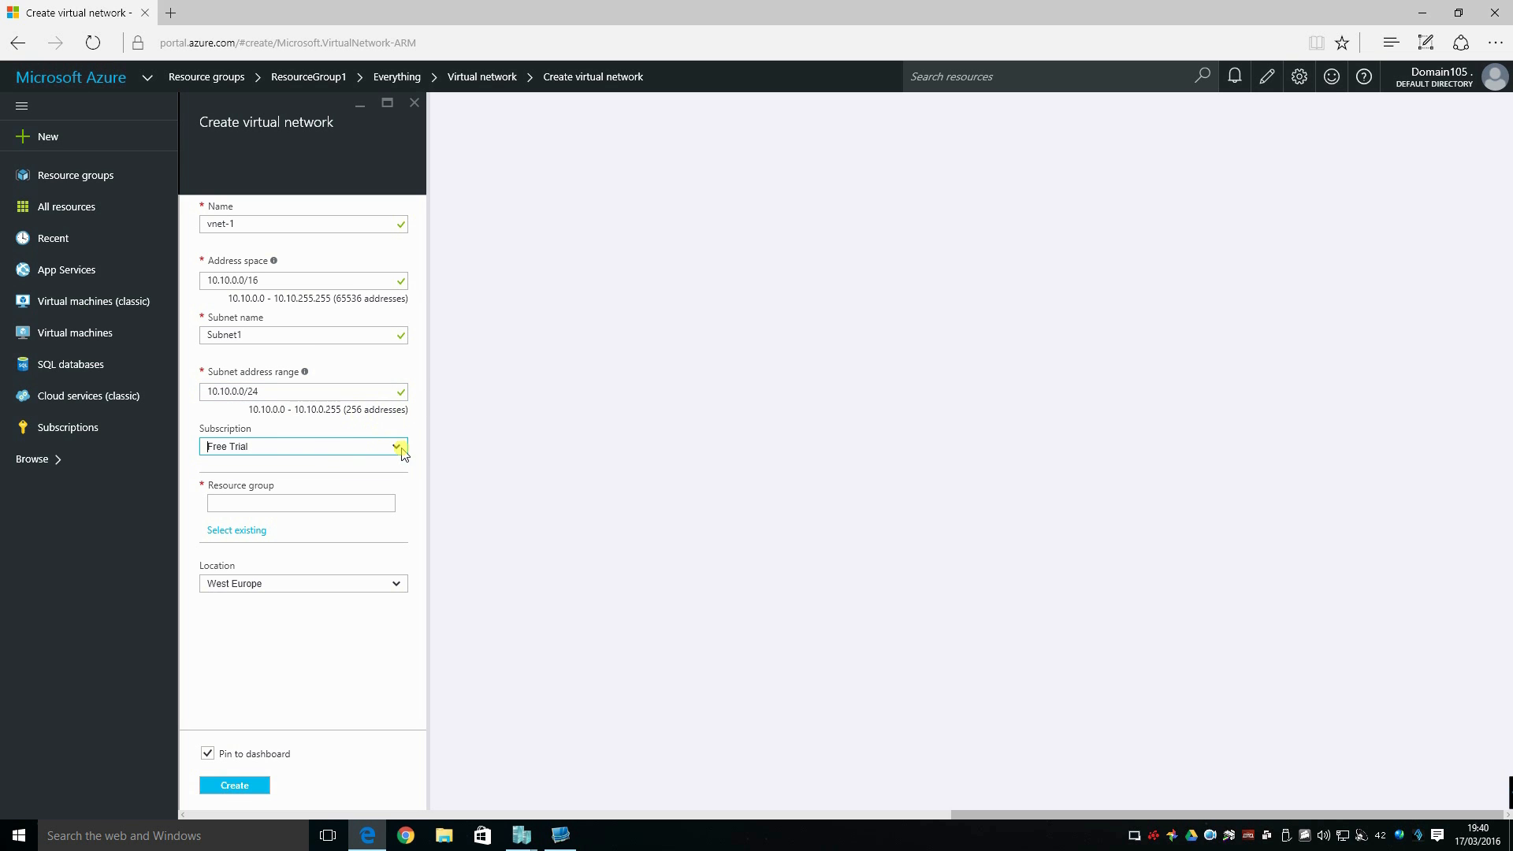
left_click(243, 534)
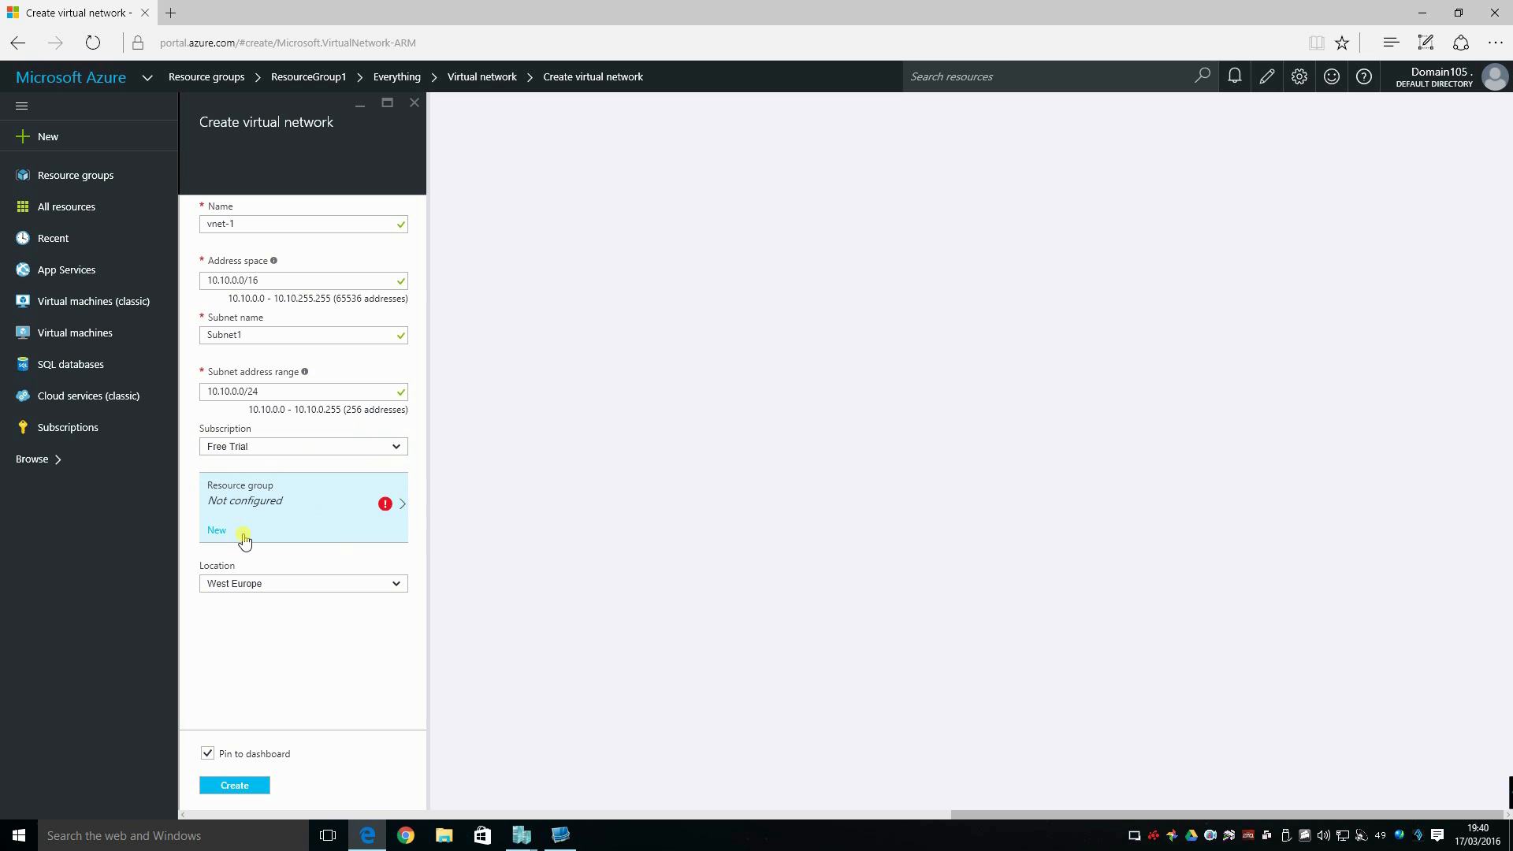
left_click(403, 505)
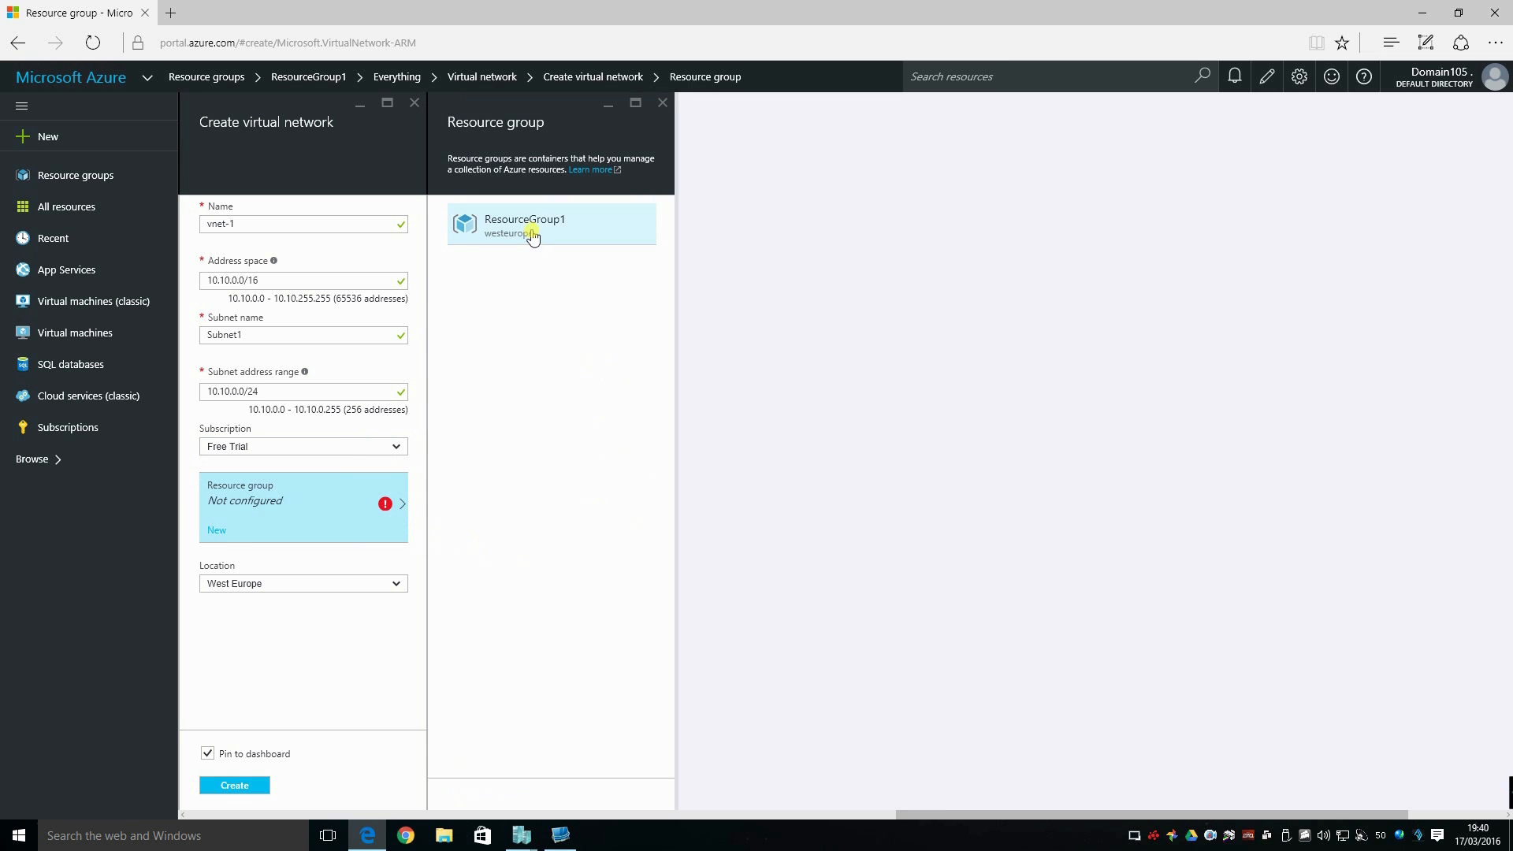
left_click(533, 237)
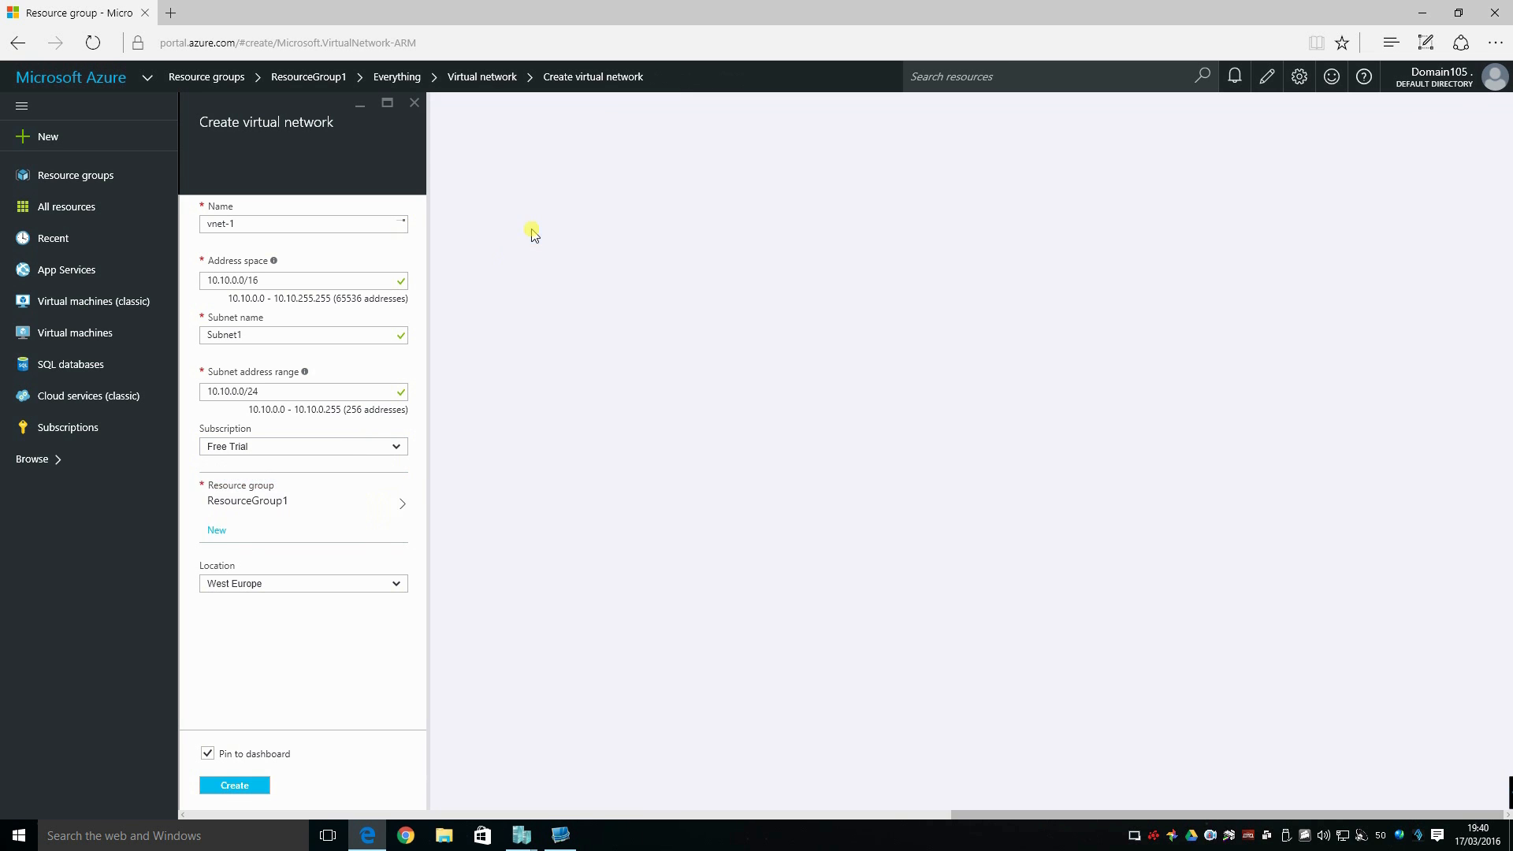
Create the virtual network in West Europe without pinning it to the dashboard.
left_click(396, 584)
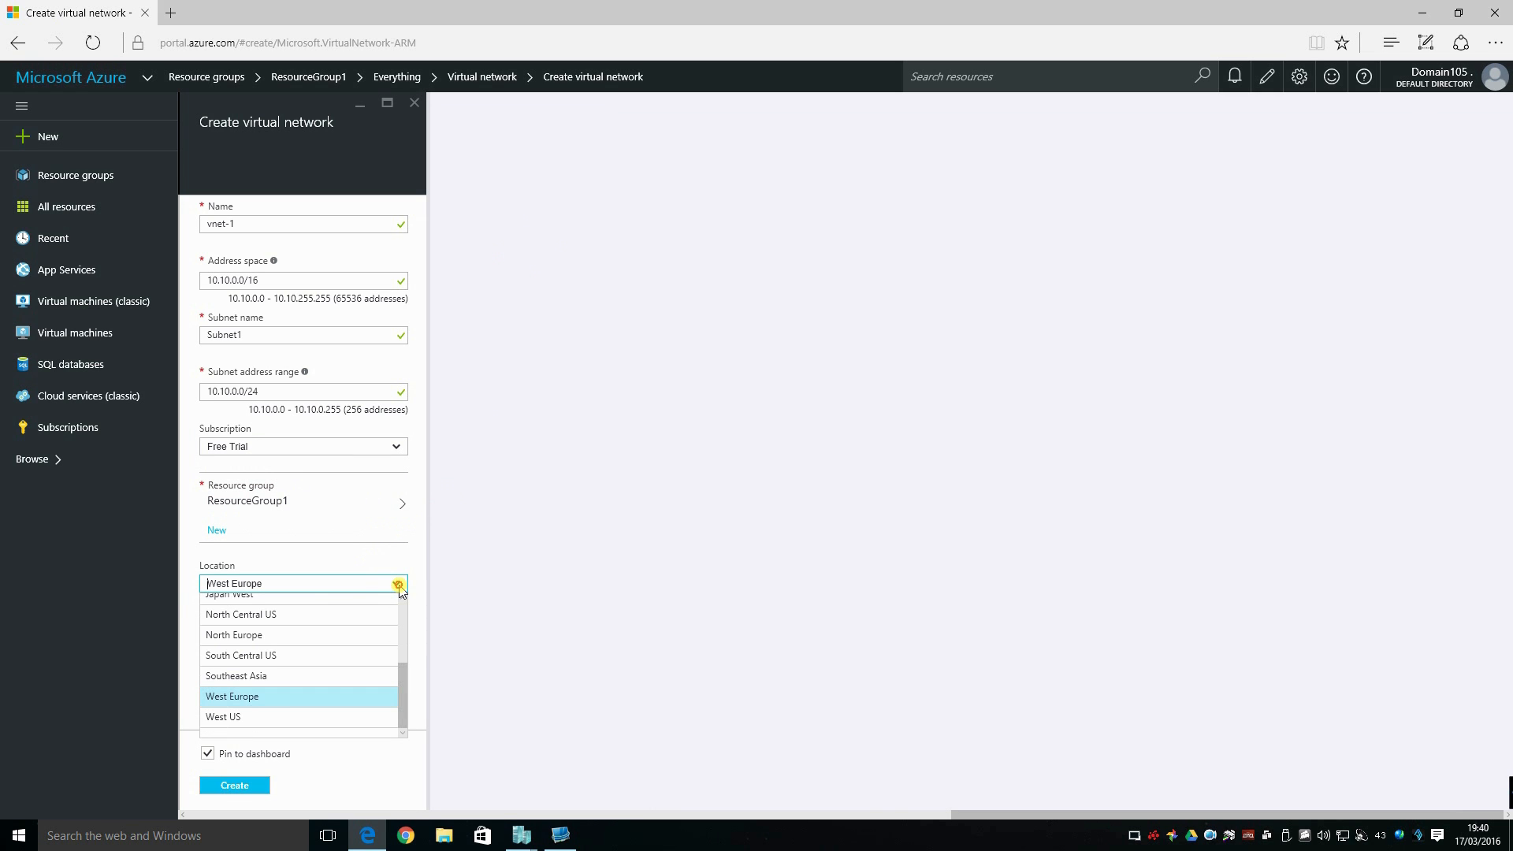
left_click(398, 587)
left_click(207, 753)
left_click(221, 787)
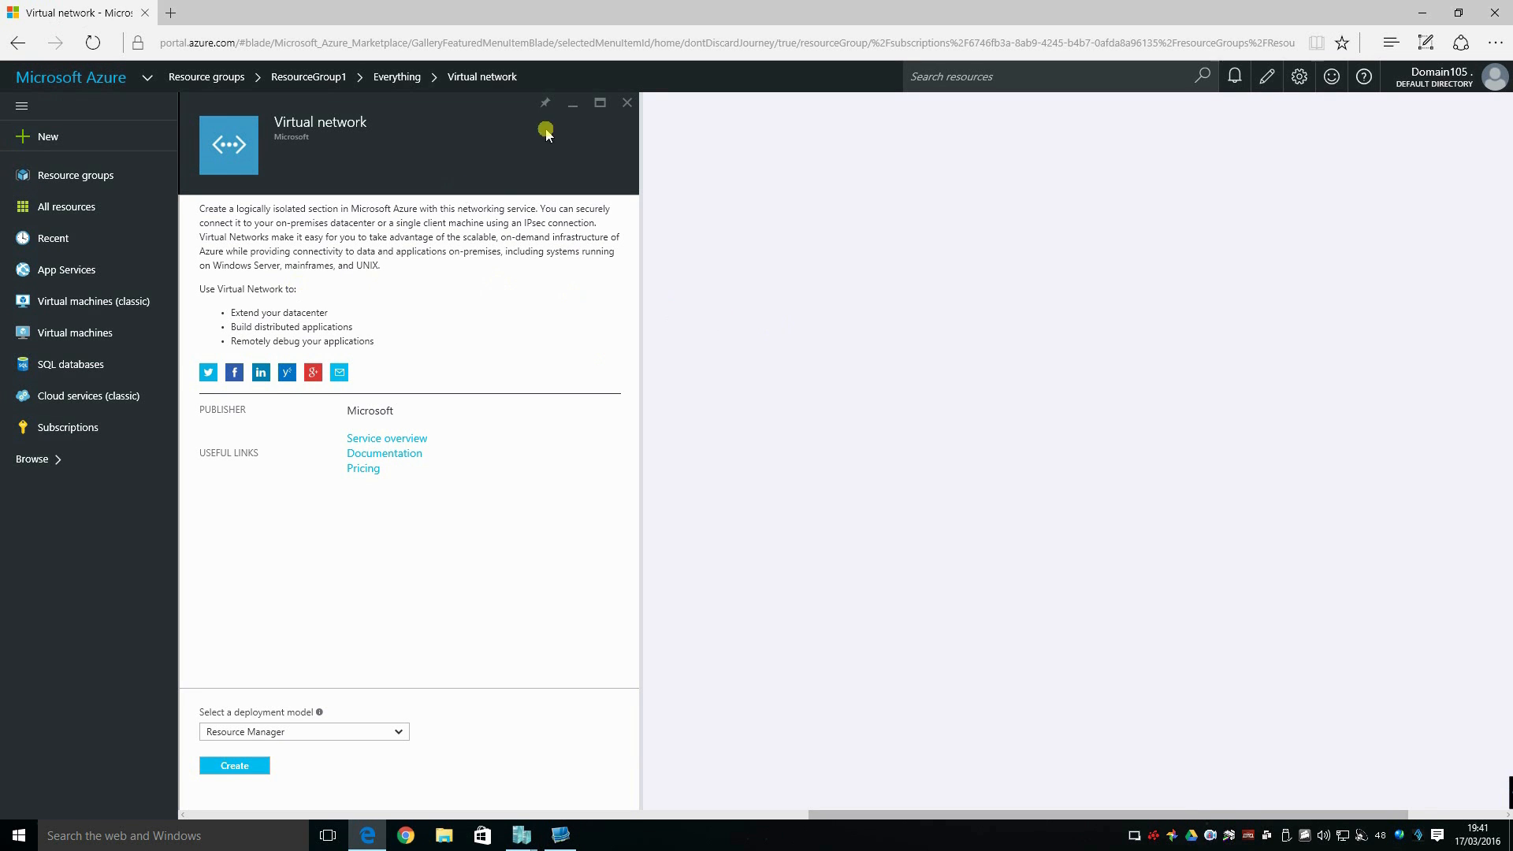
Close the marketplace pages and reopen ResourceGroup1 from the resource groups list.
left_click(627, 103)
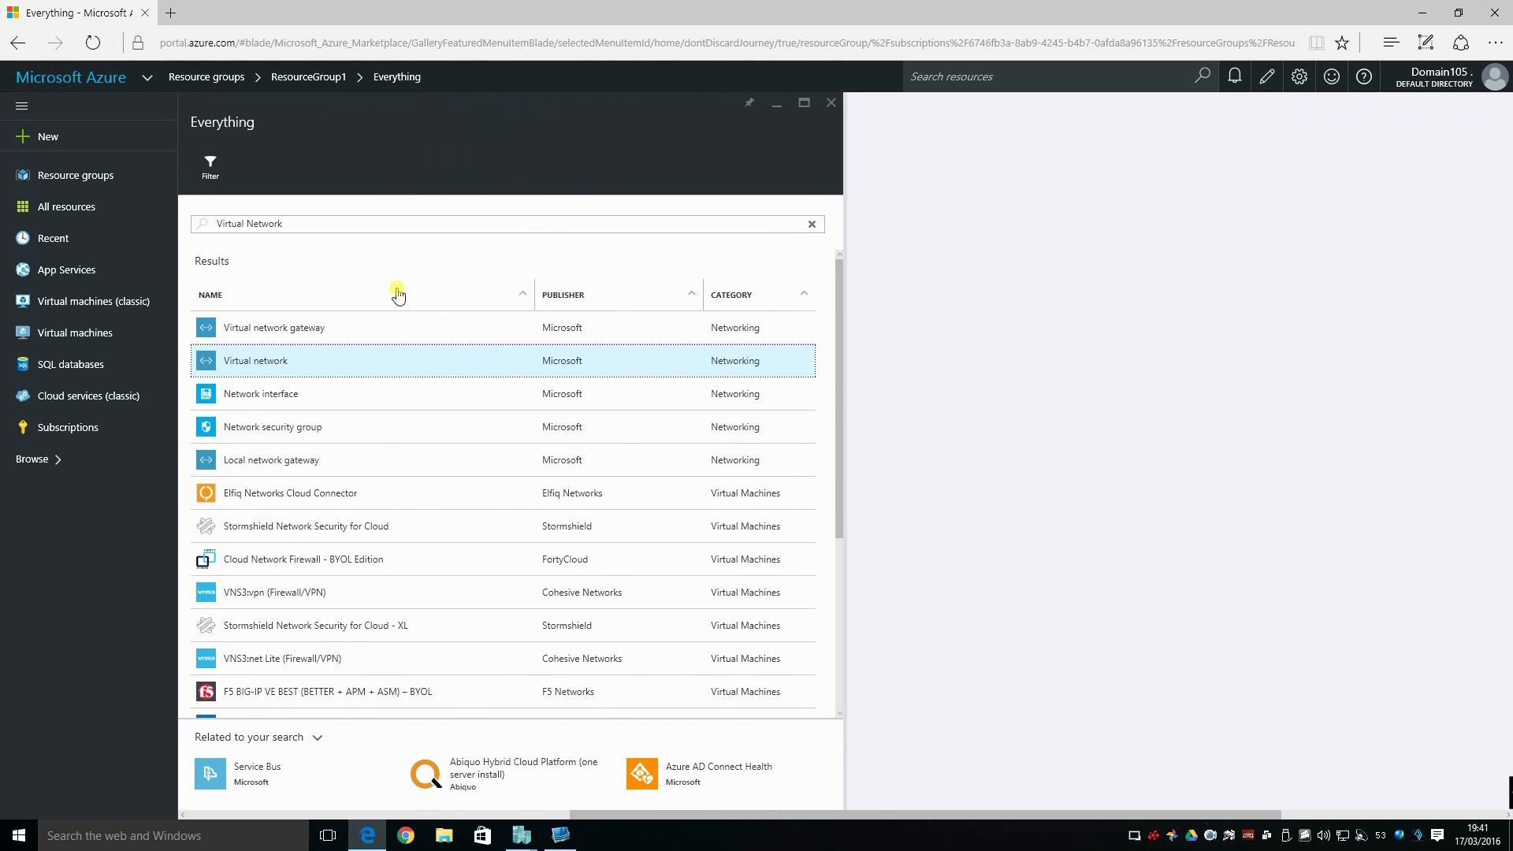
left_click(838, 104)
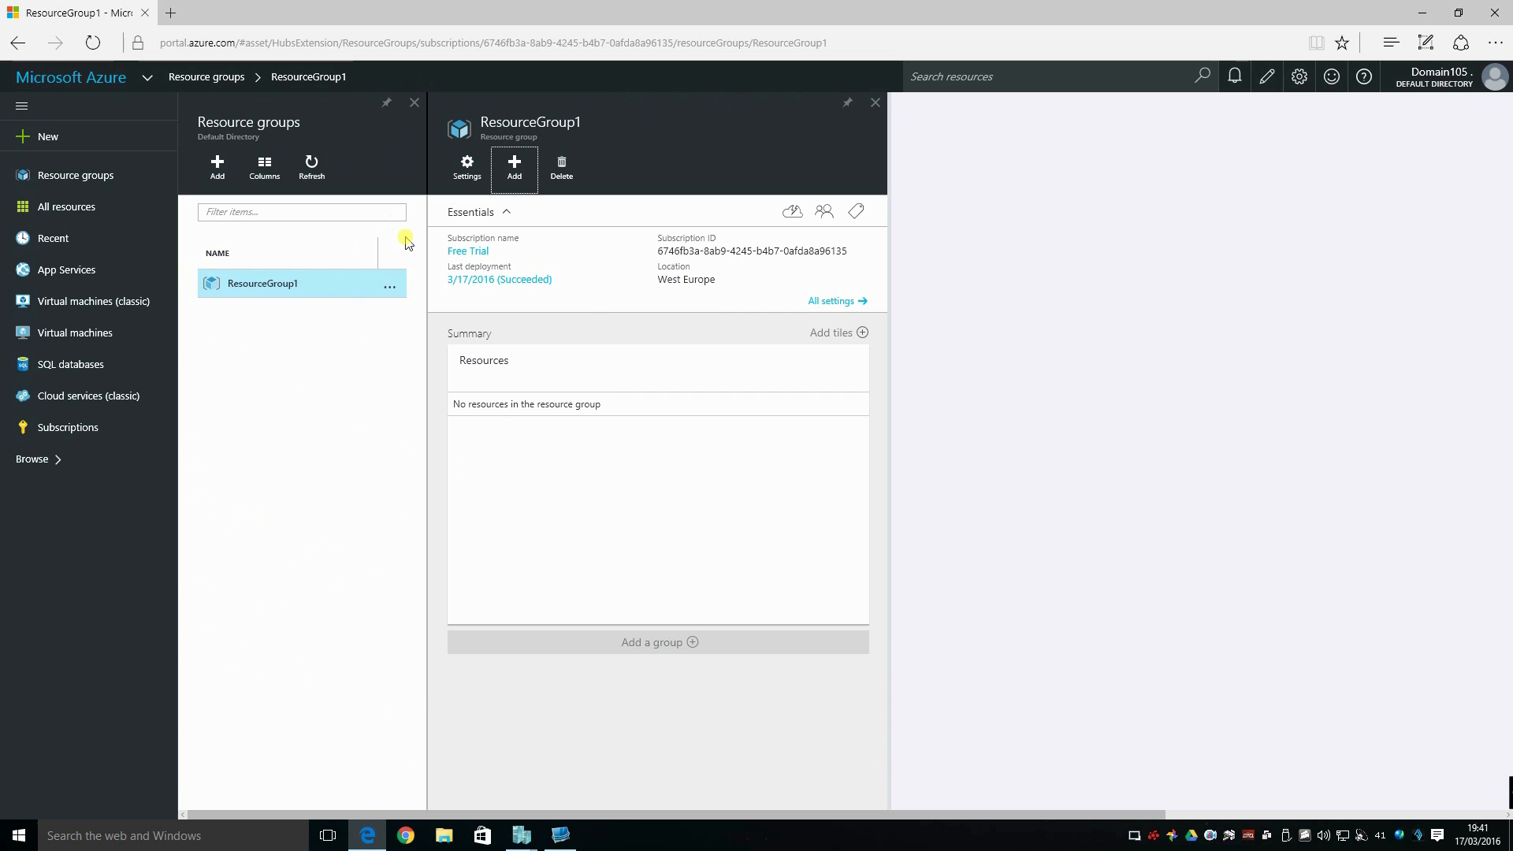
left_click(39, 206)
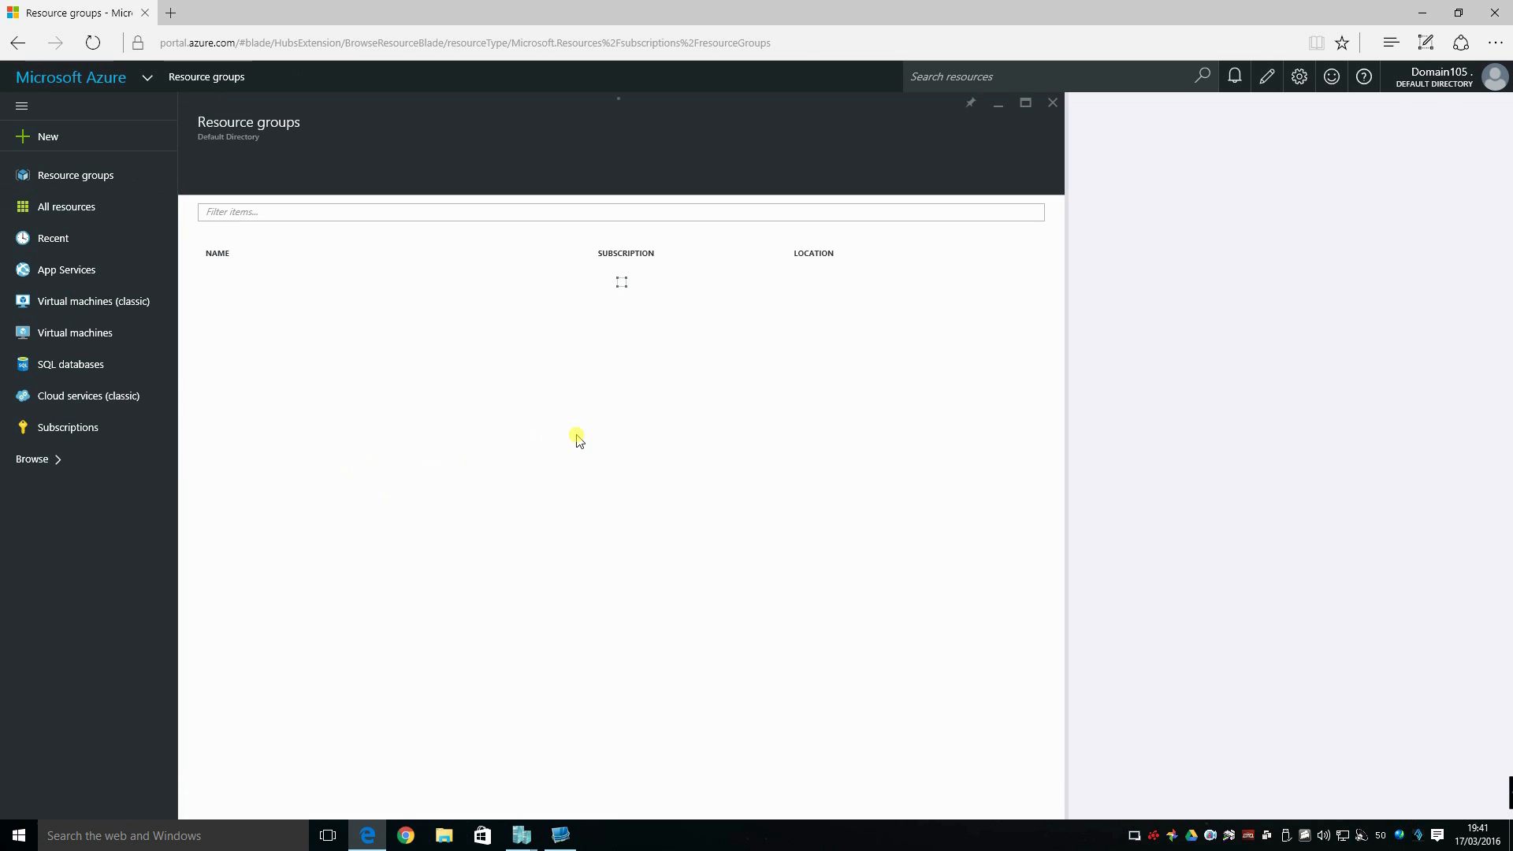
left_click(272, 285)
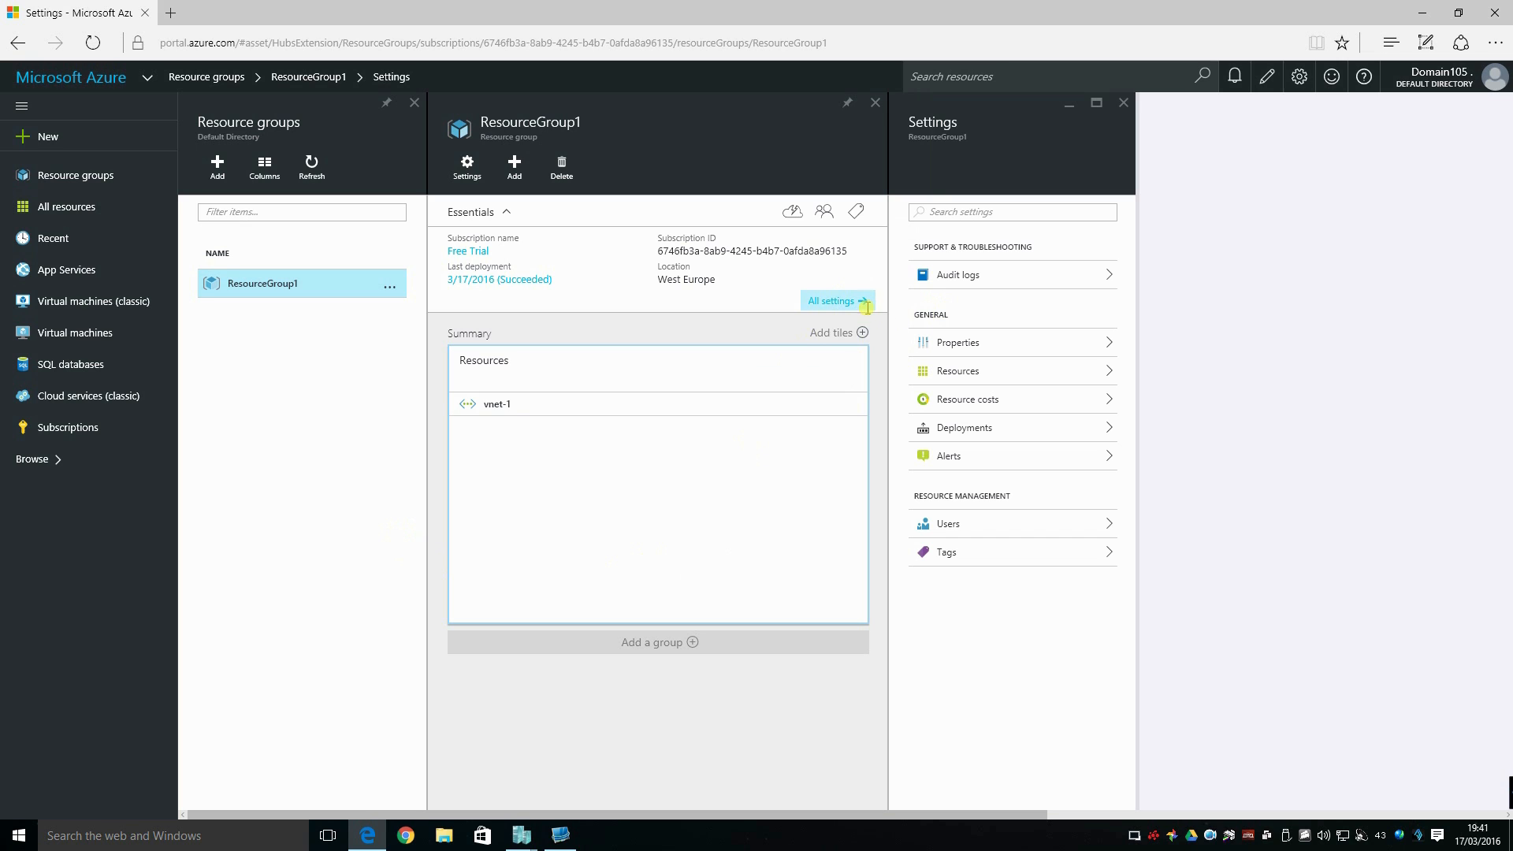
Start a new subnet in vnet-1, name it GatewaySubnet and set its address range to 10.10.254.0/29.
left_click(496, 405)
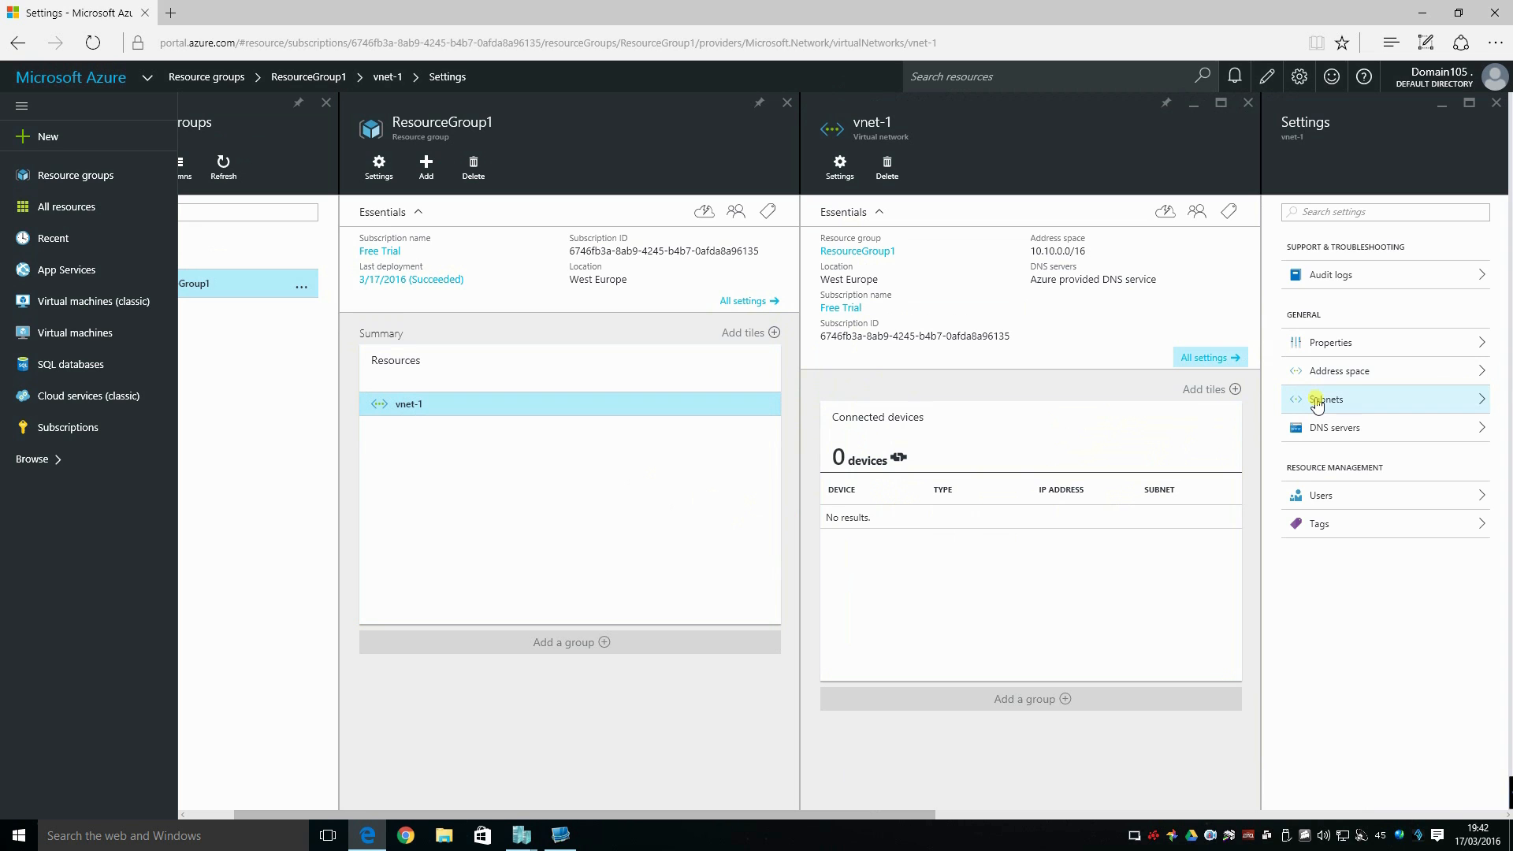
left_click(1317, 402)
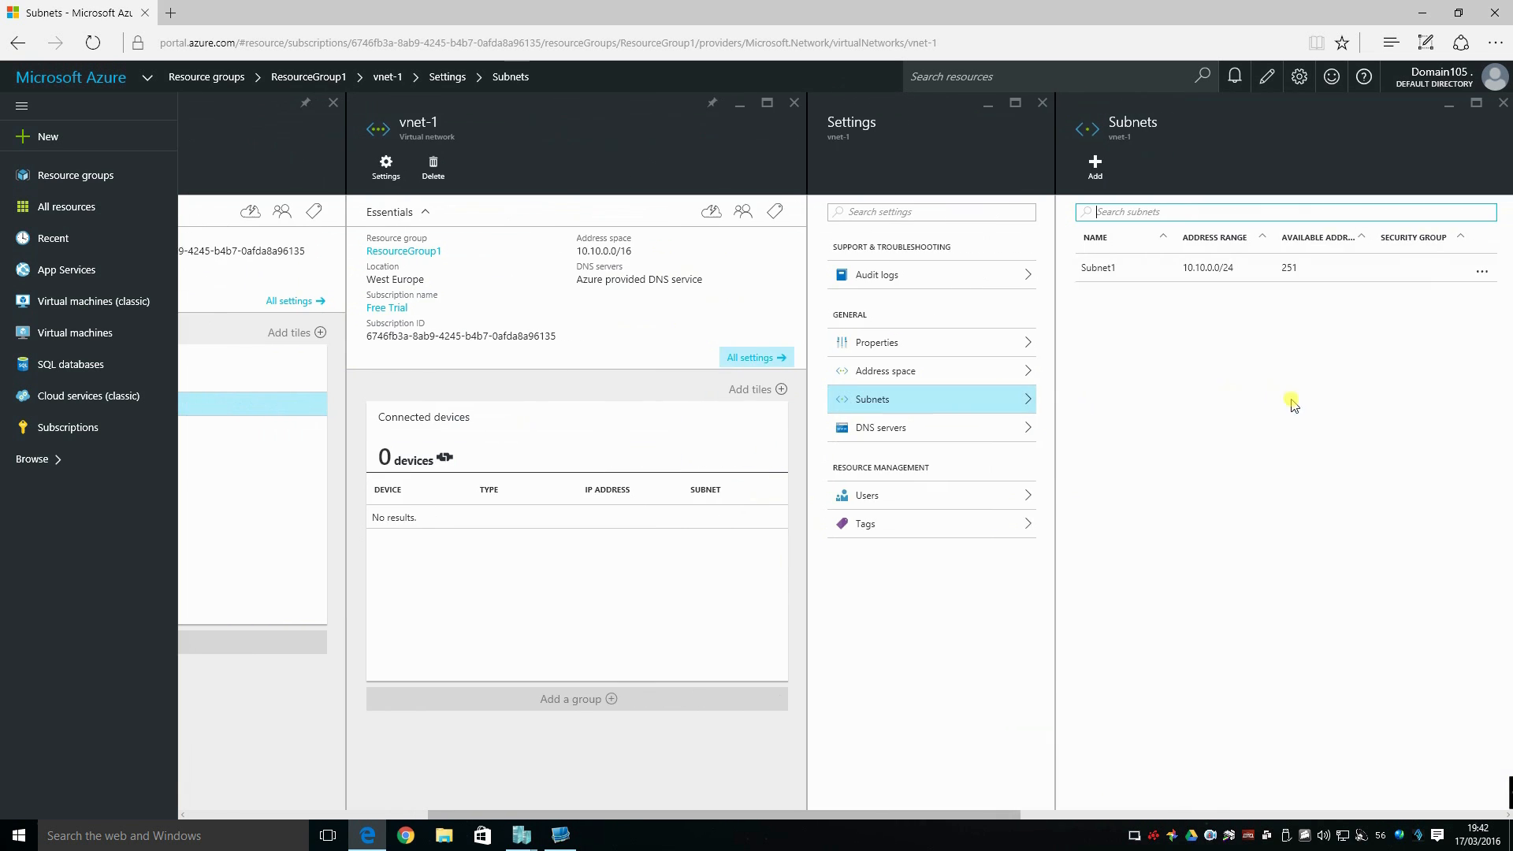
left_click(1084, 164)
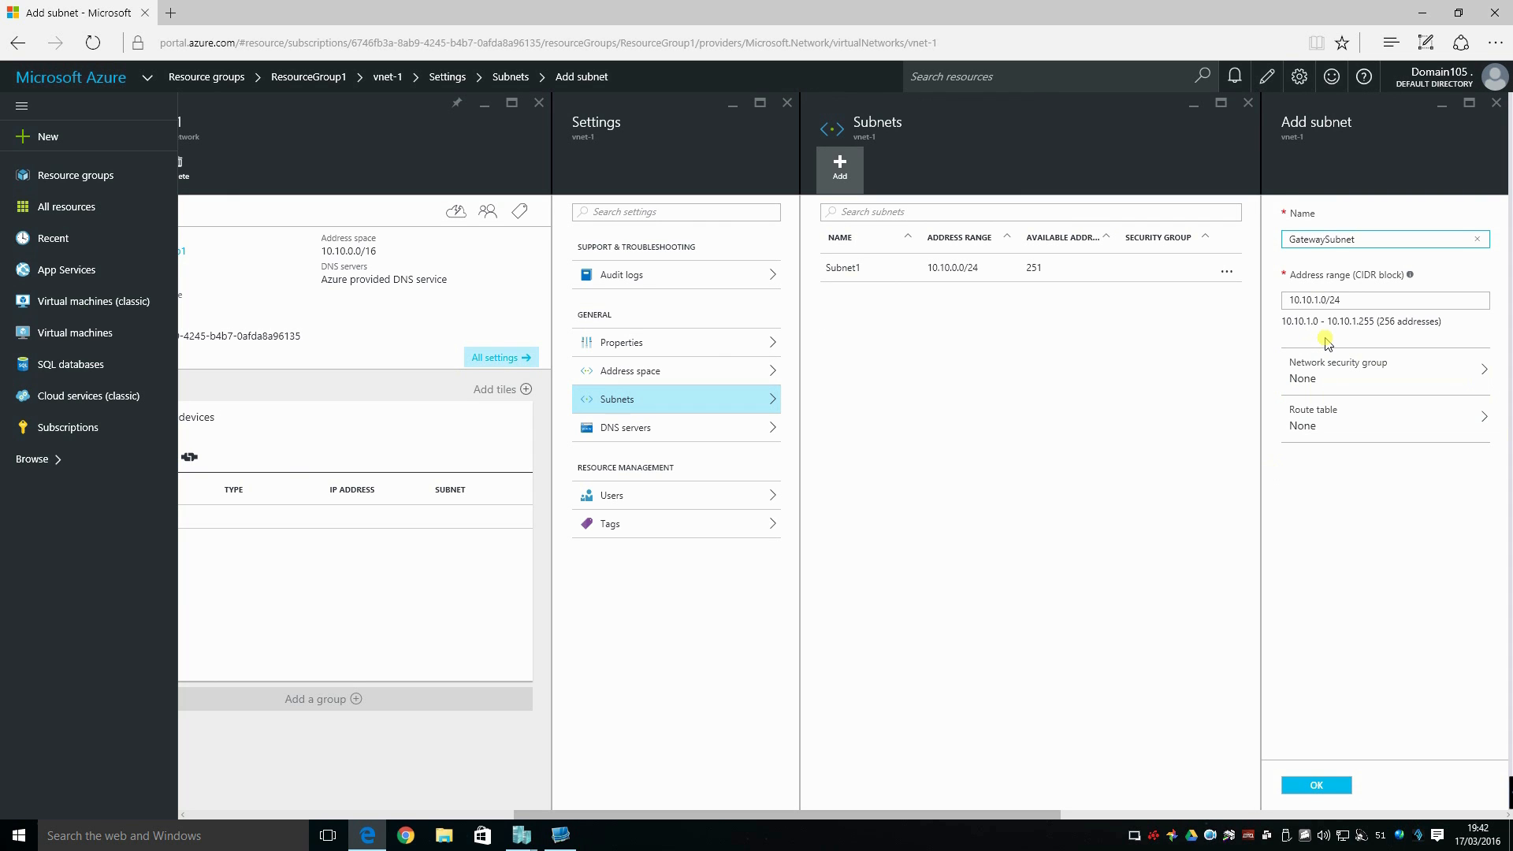
left_click(1321, 300)
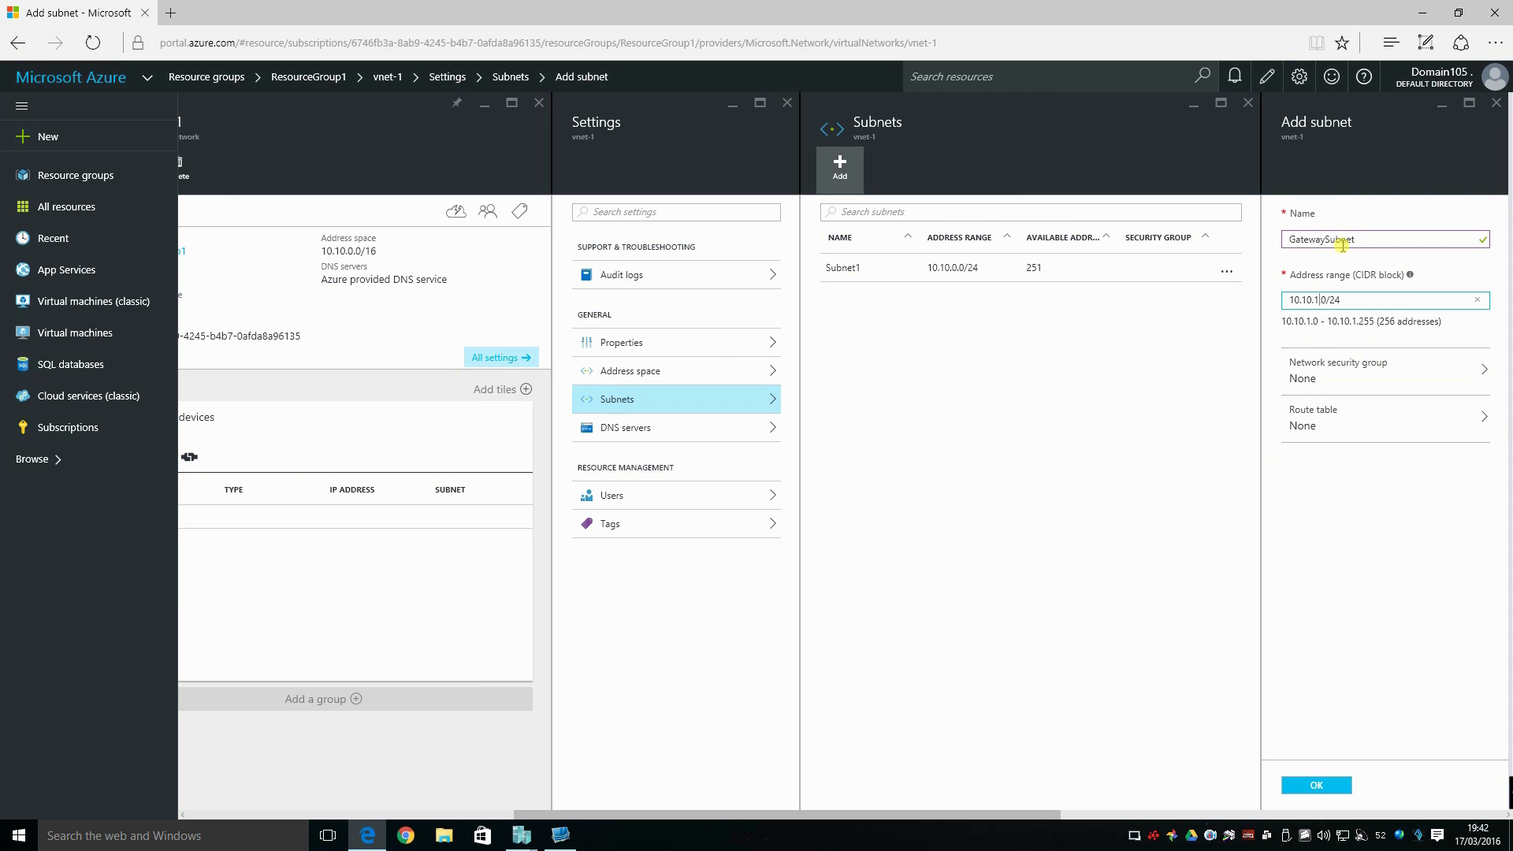
key("BackSpace")
type("254.")
left_click(1372, 335)
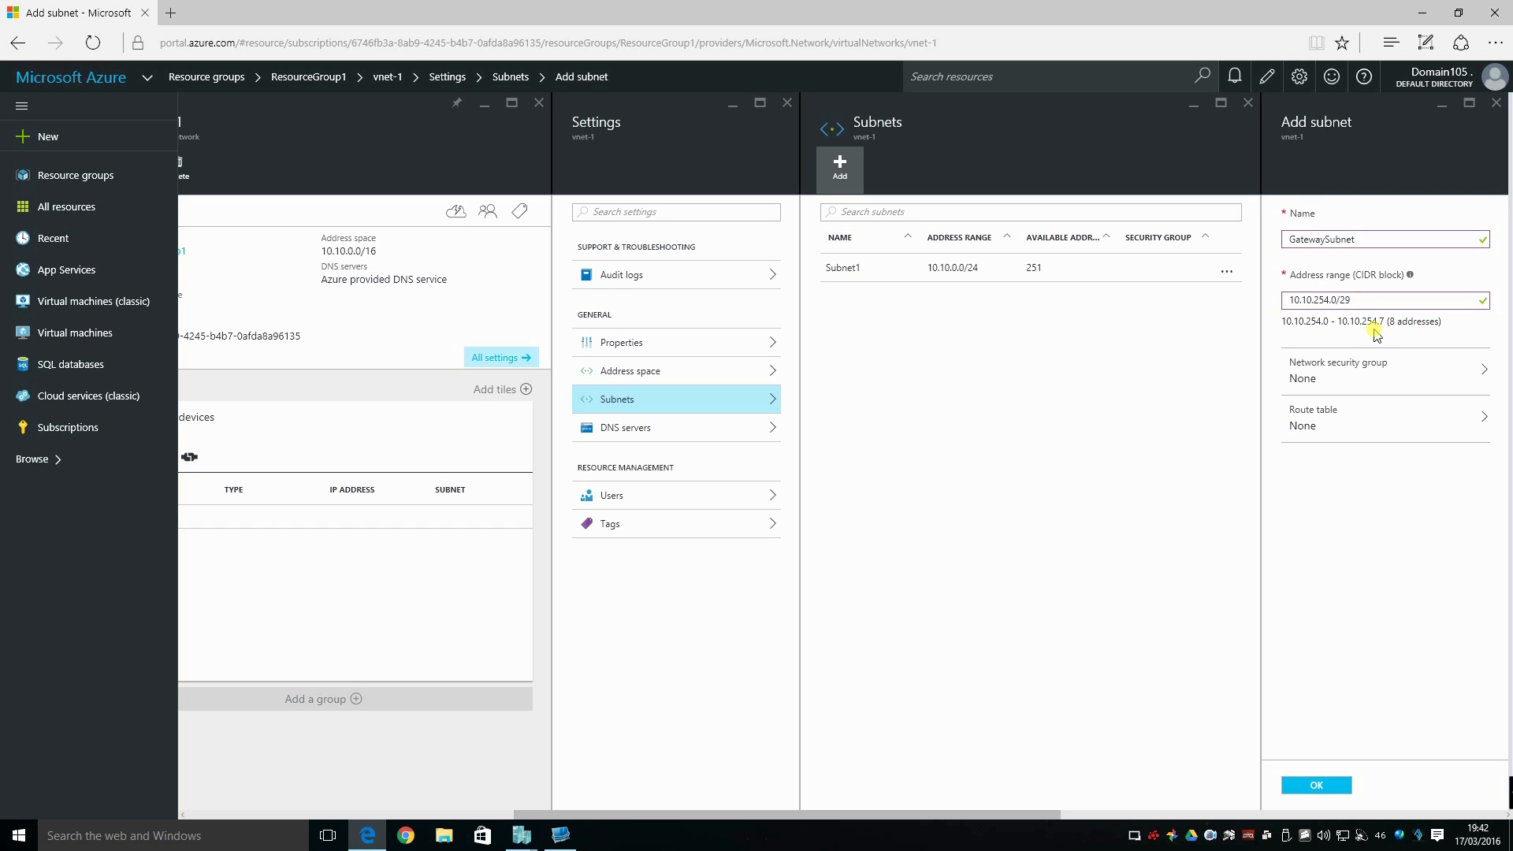
Create the gateway subnet with network security group and route table left at None, and check its notification.
left_click(1413, 375)
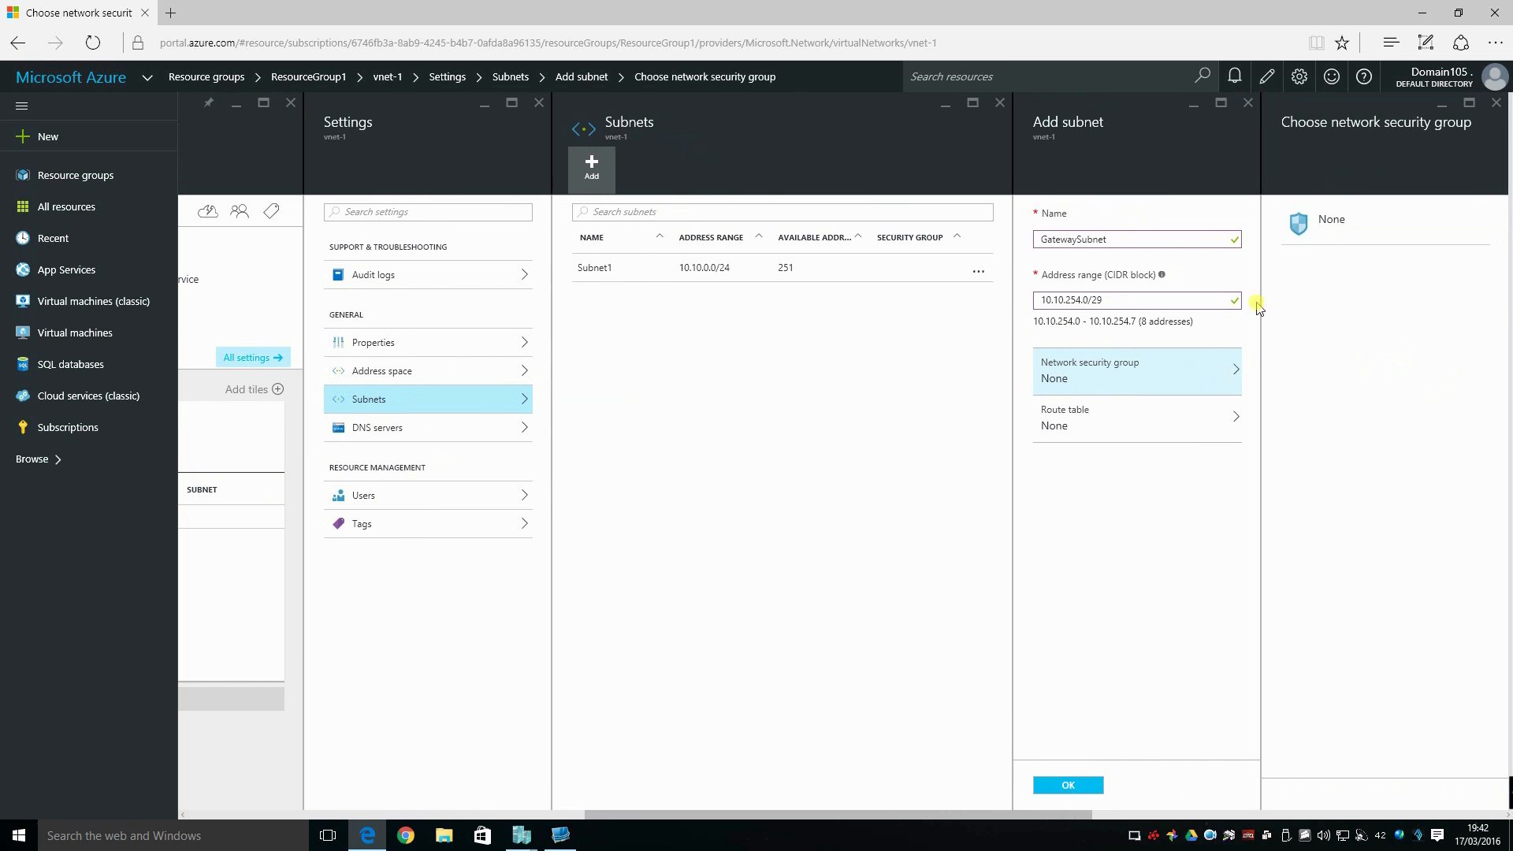
left_click(1135, 419)
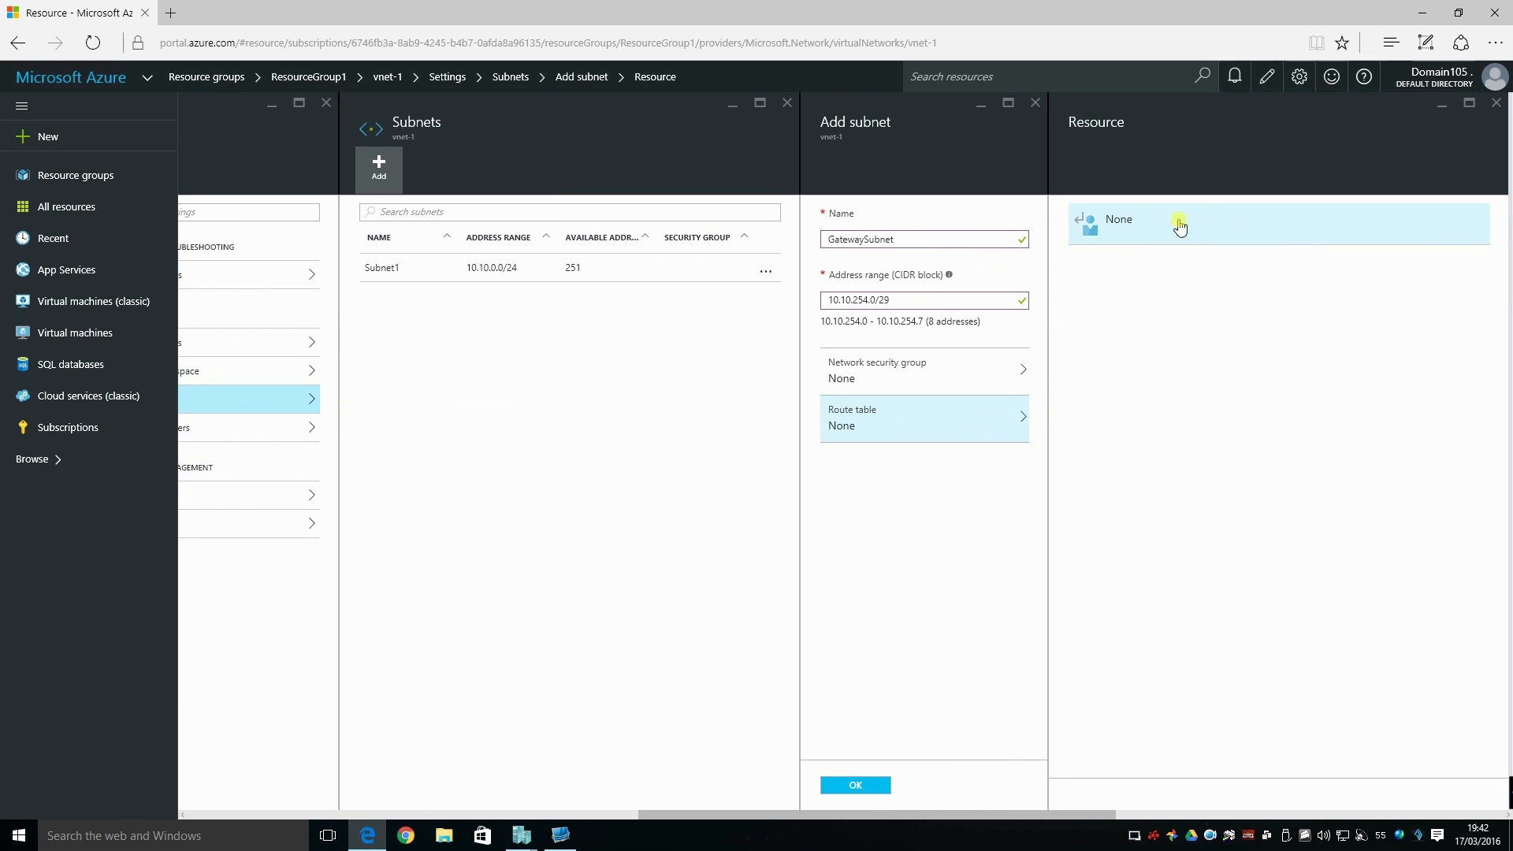
left_click(849, 785)
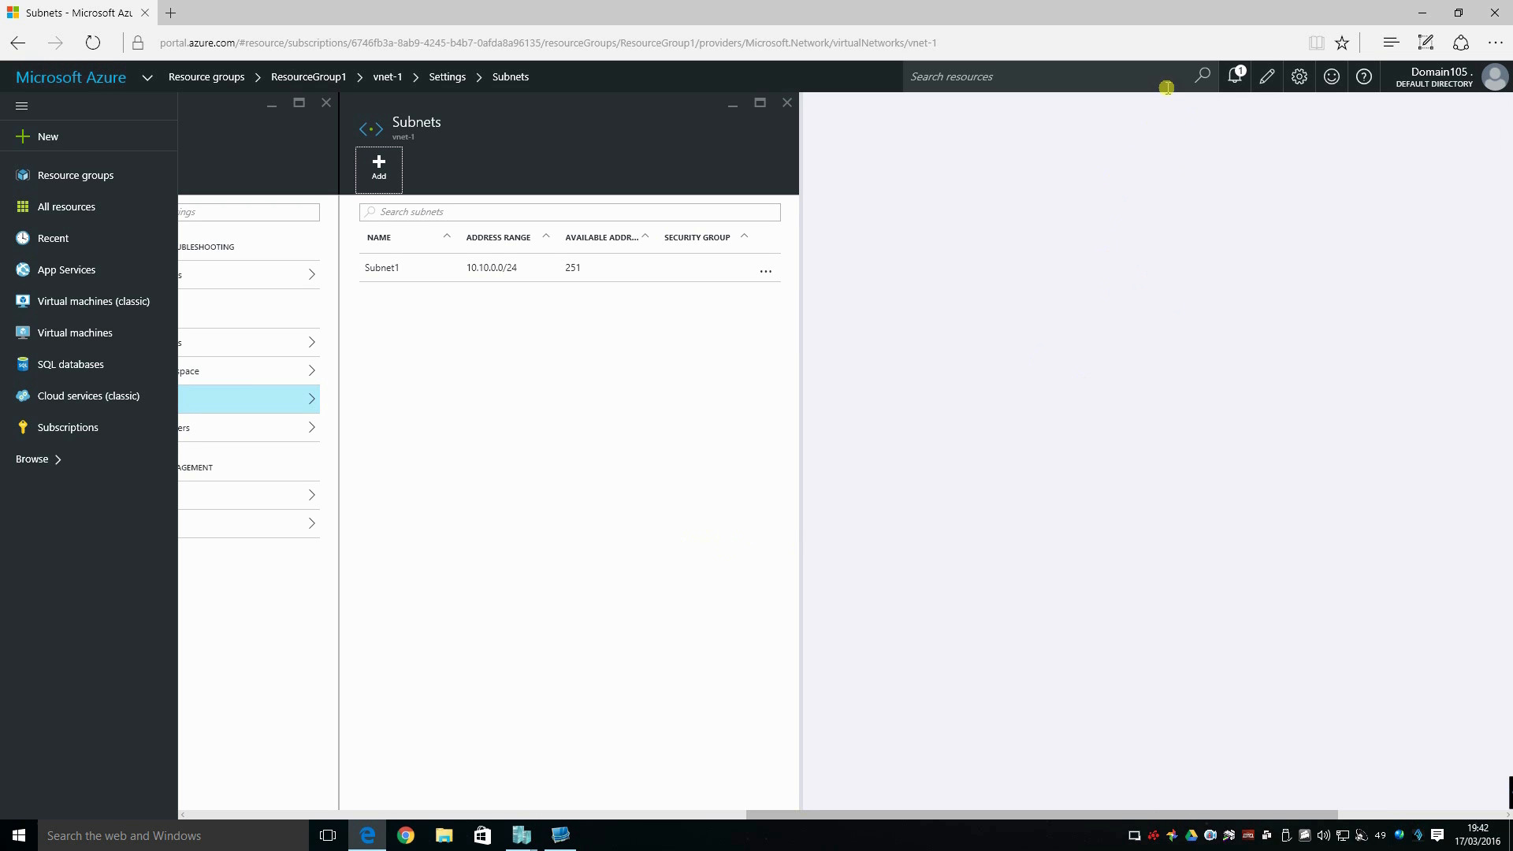
left_click(1231, 78)
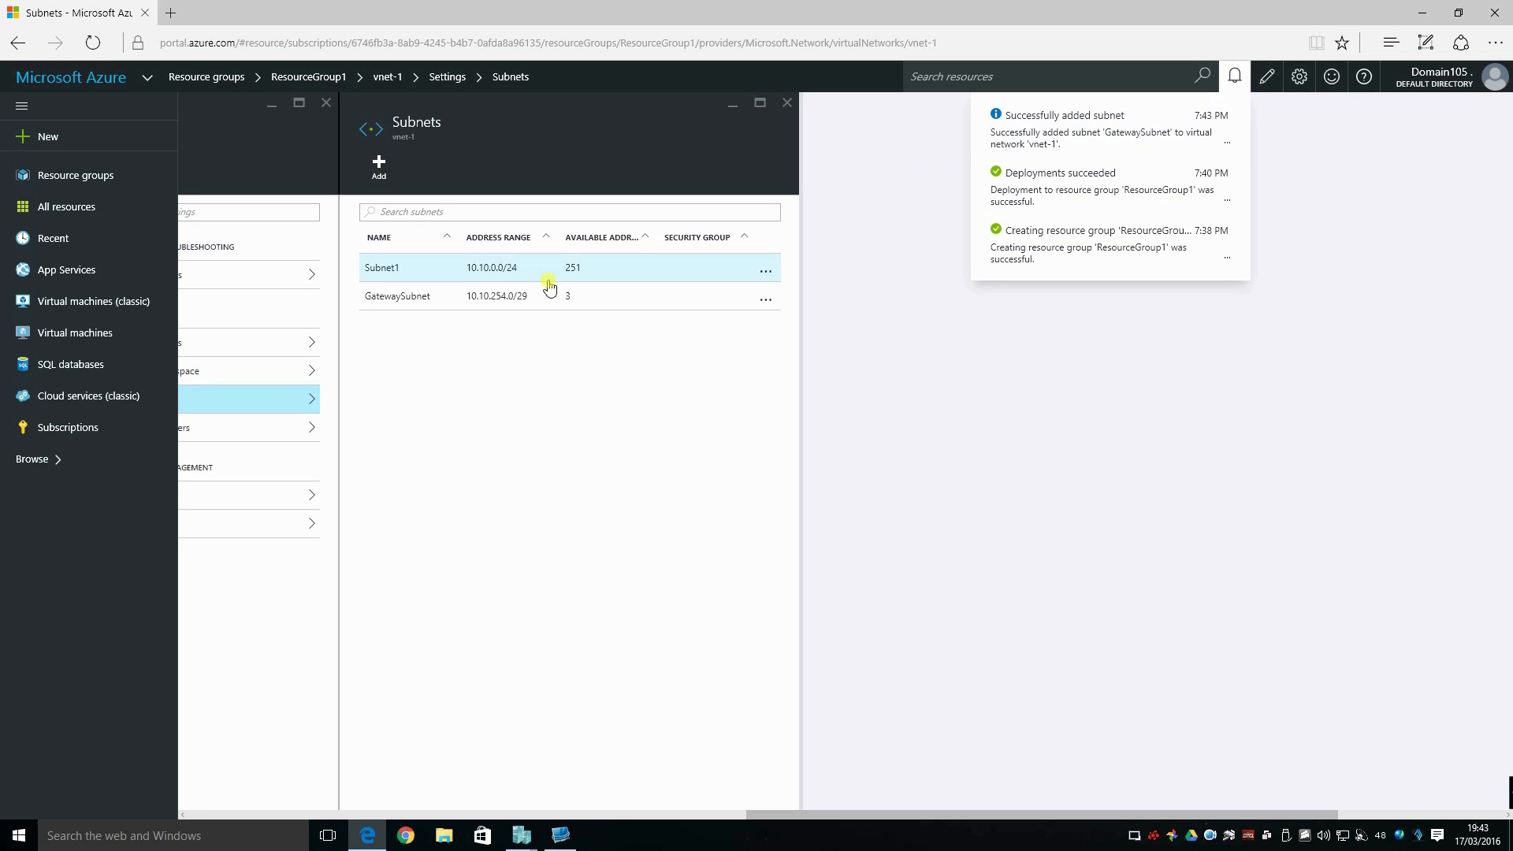
left_click(425, 373)
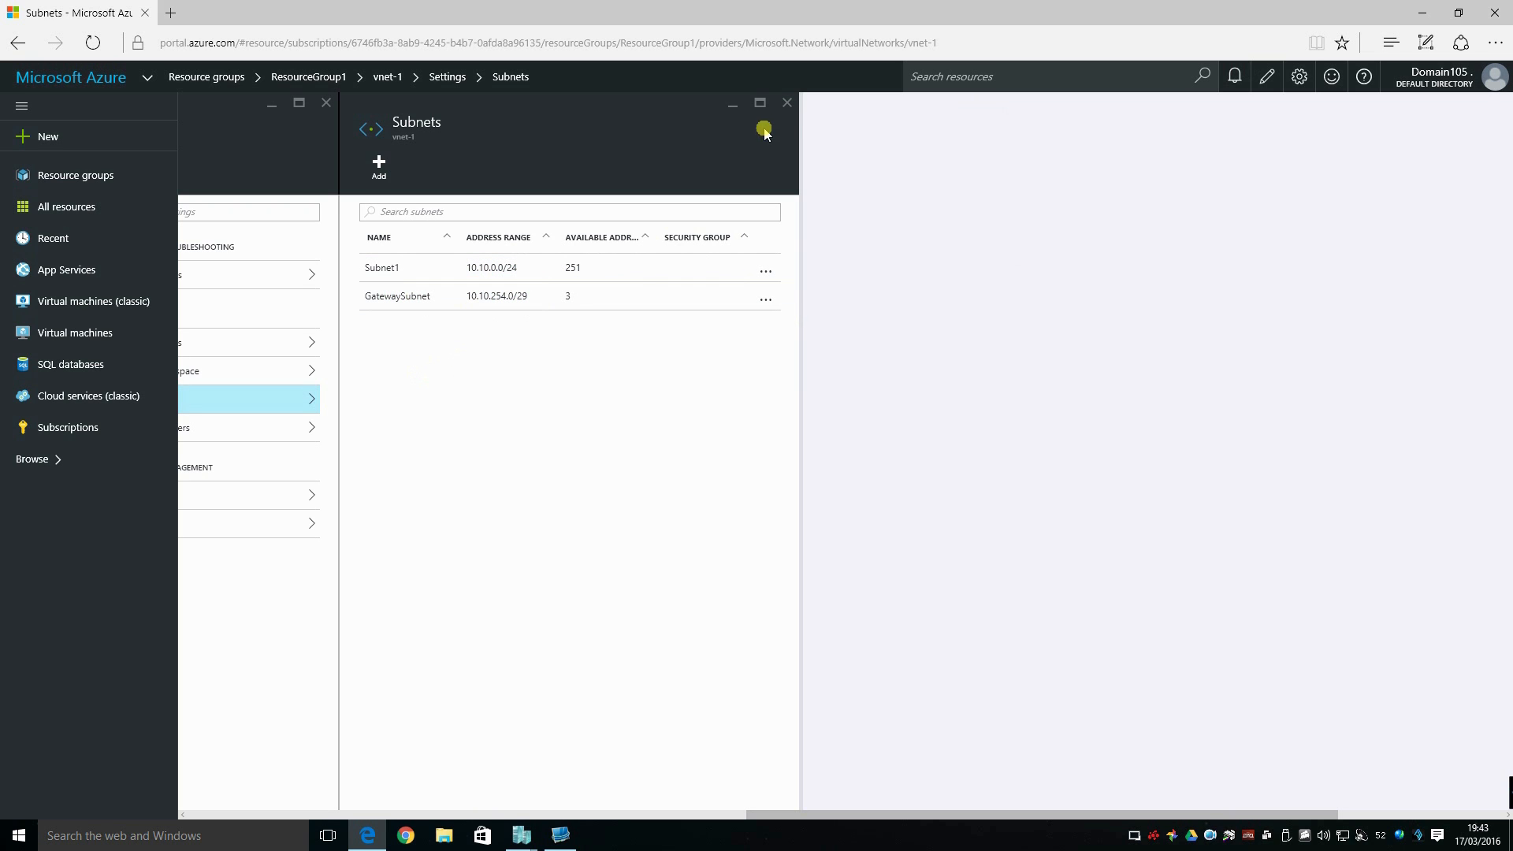
Close the subnets, settings and vnet-1 pages to return to the ResourceGroup1 overview.
left_click(787, 105)
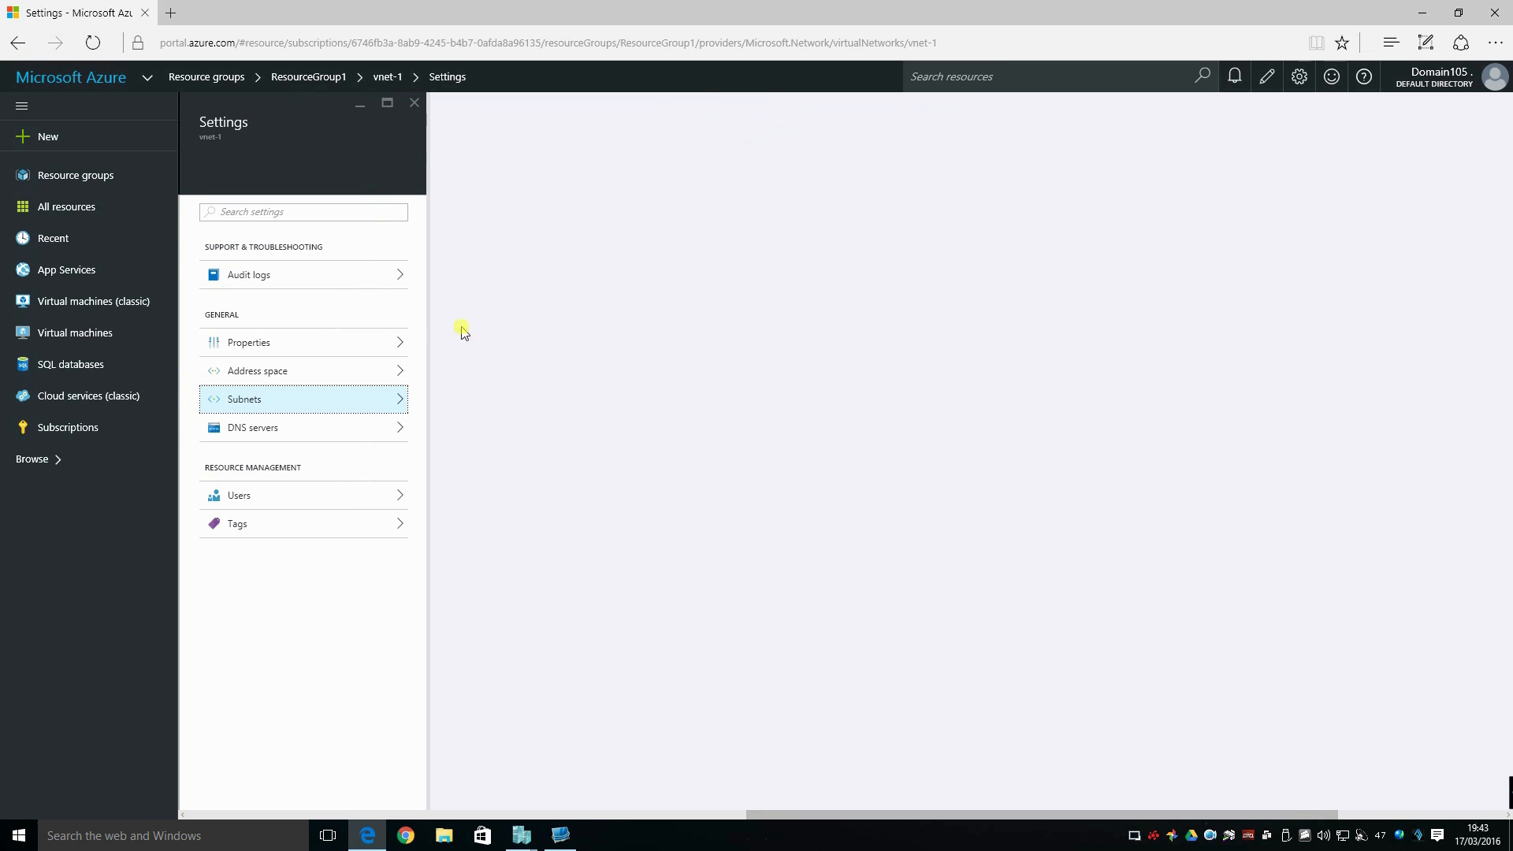
left_click(414, 107)
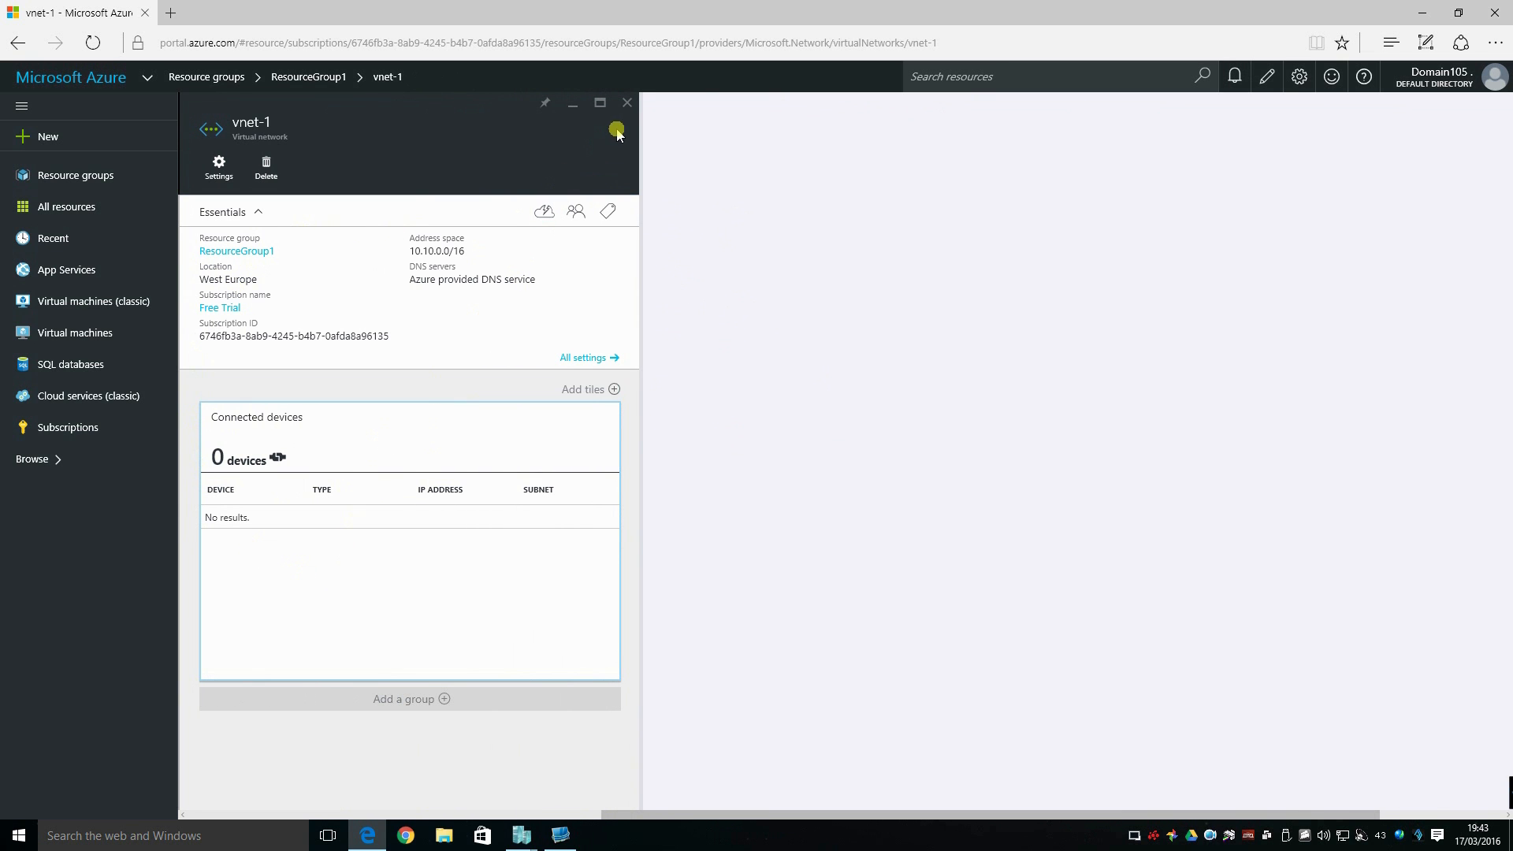
left_click(627, 106)
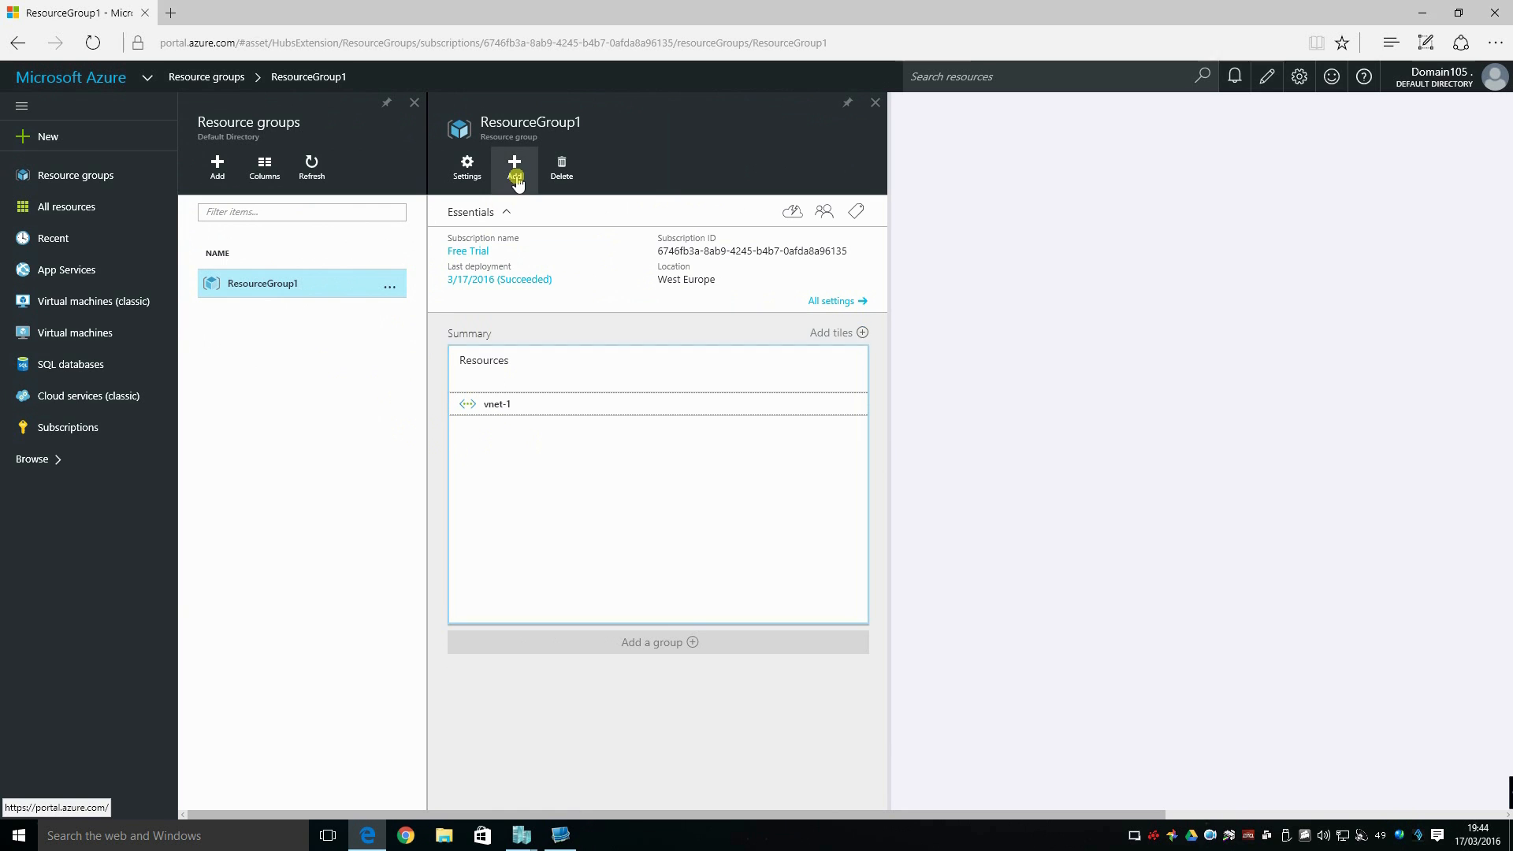
Start adding a resource to ResourceGroup1 and search the marketplace for "Virtual network gateway".
left_click(516, 179)
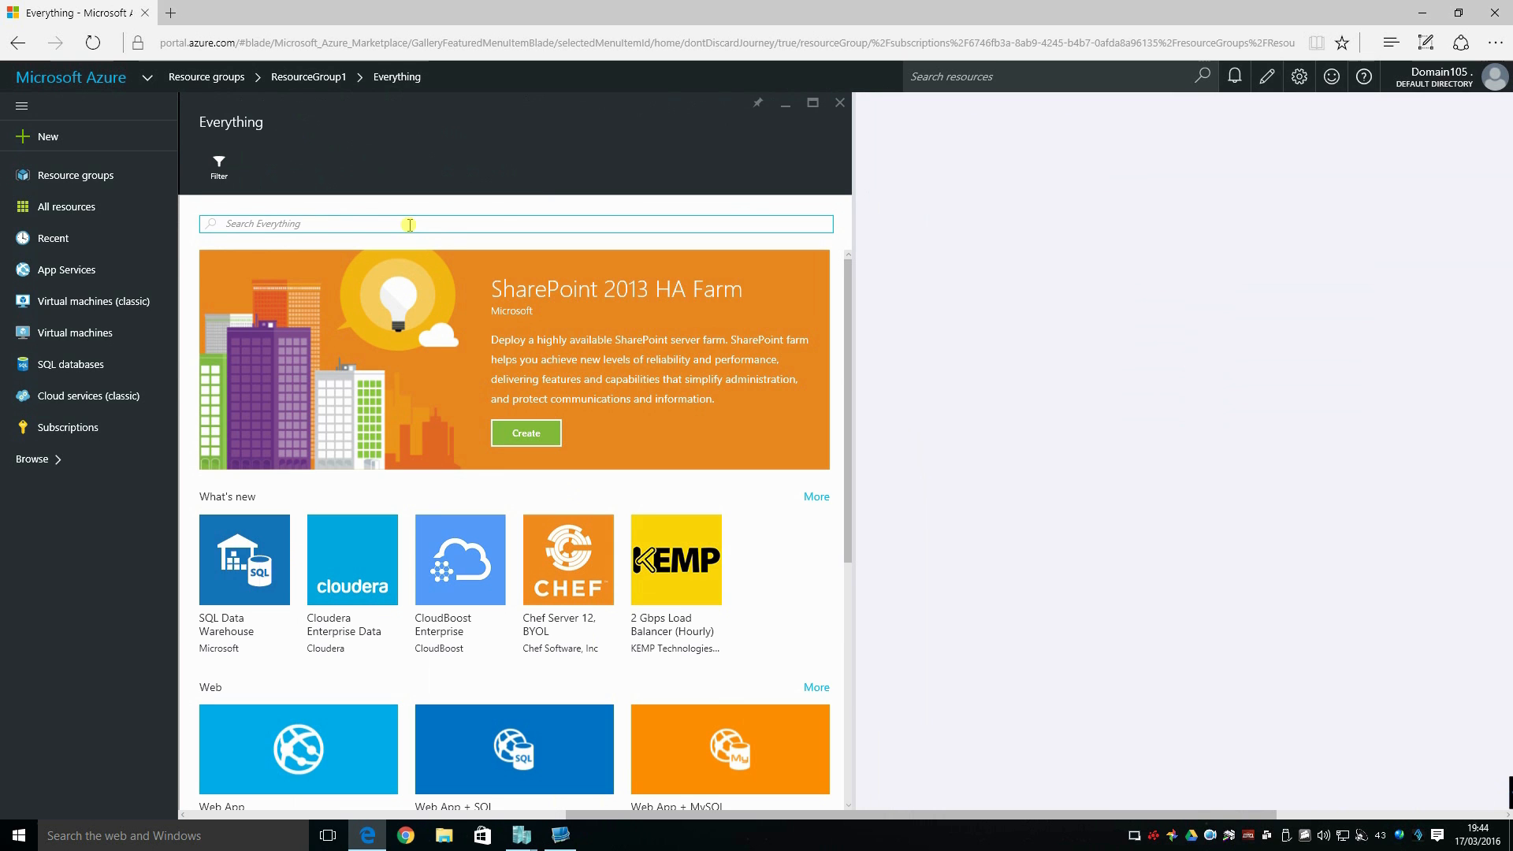
type("virt")
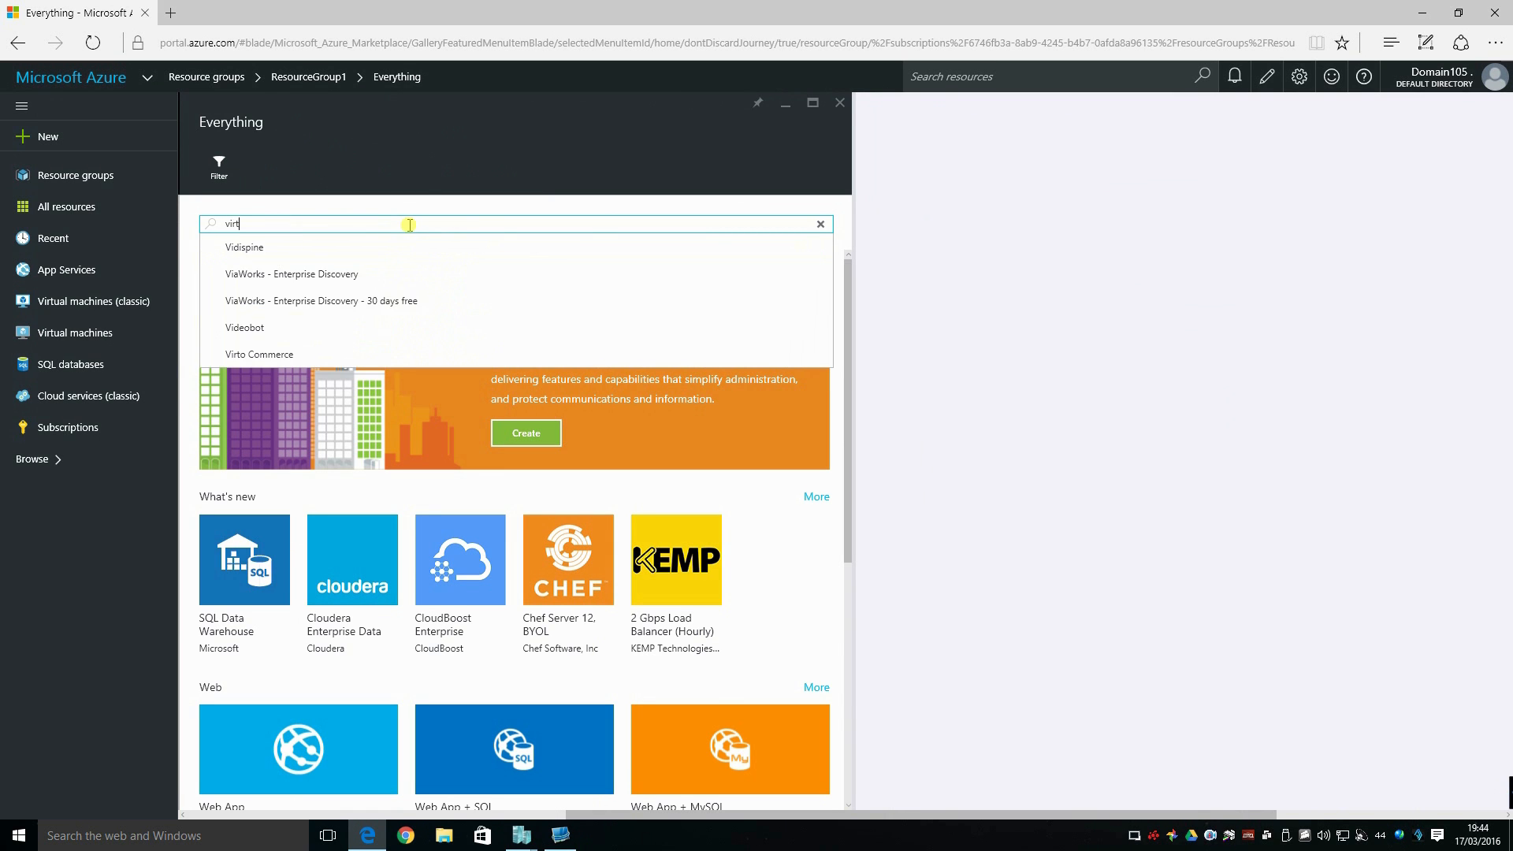
type("ual netow")
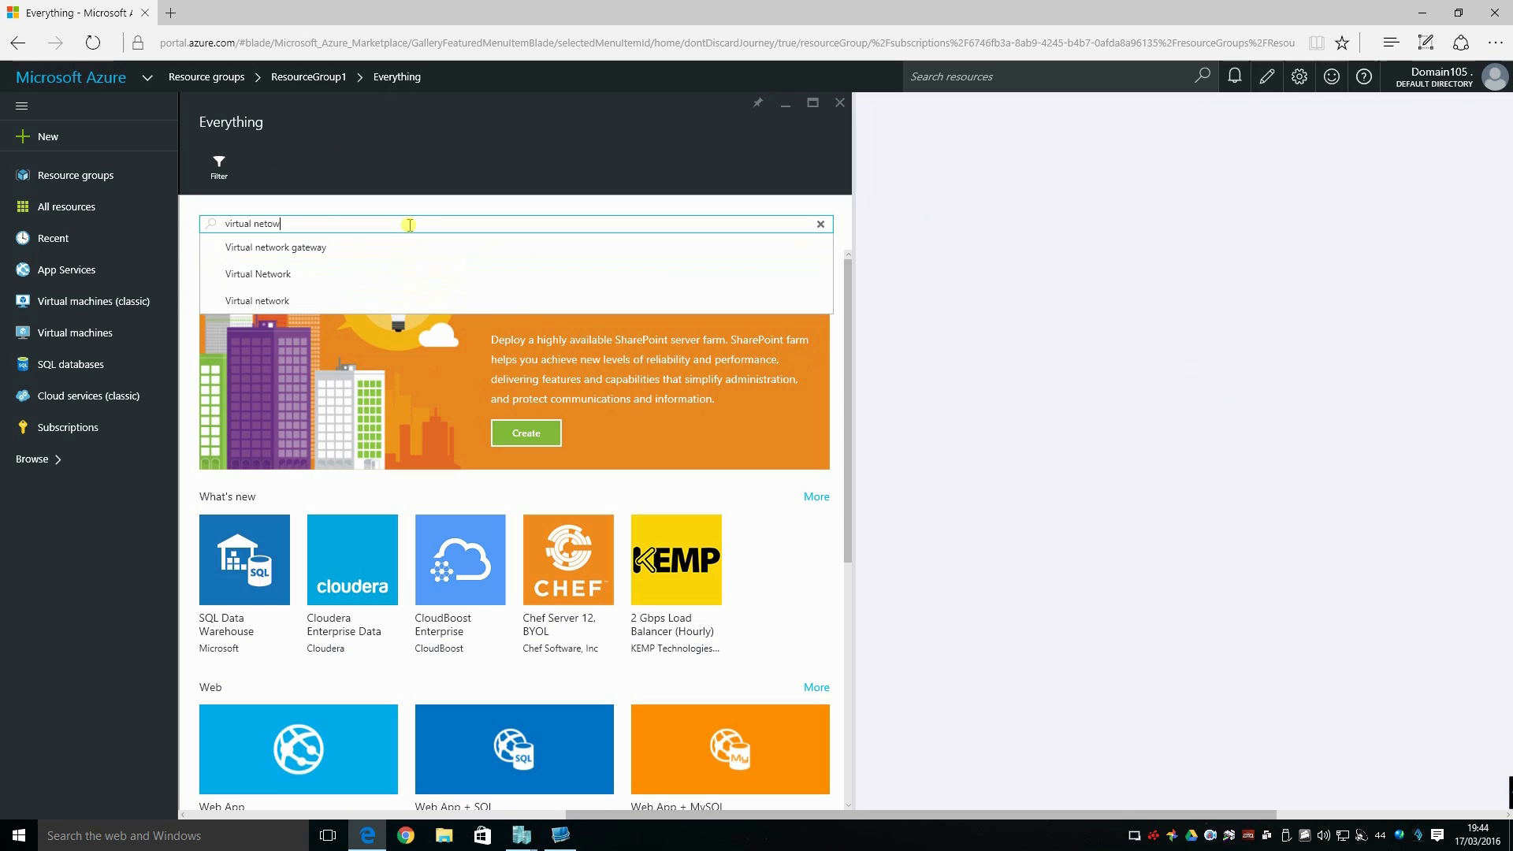
type("rk gat")
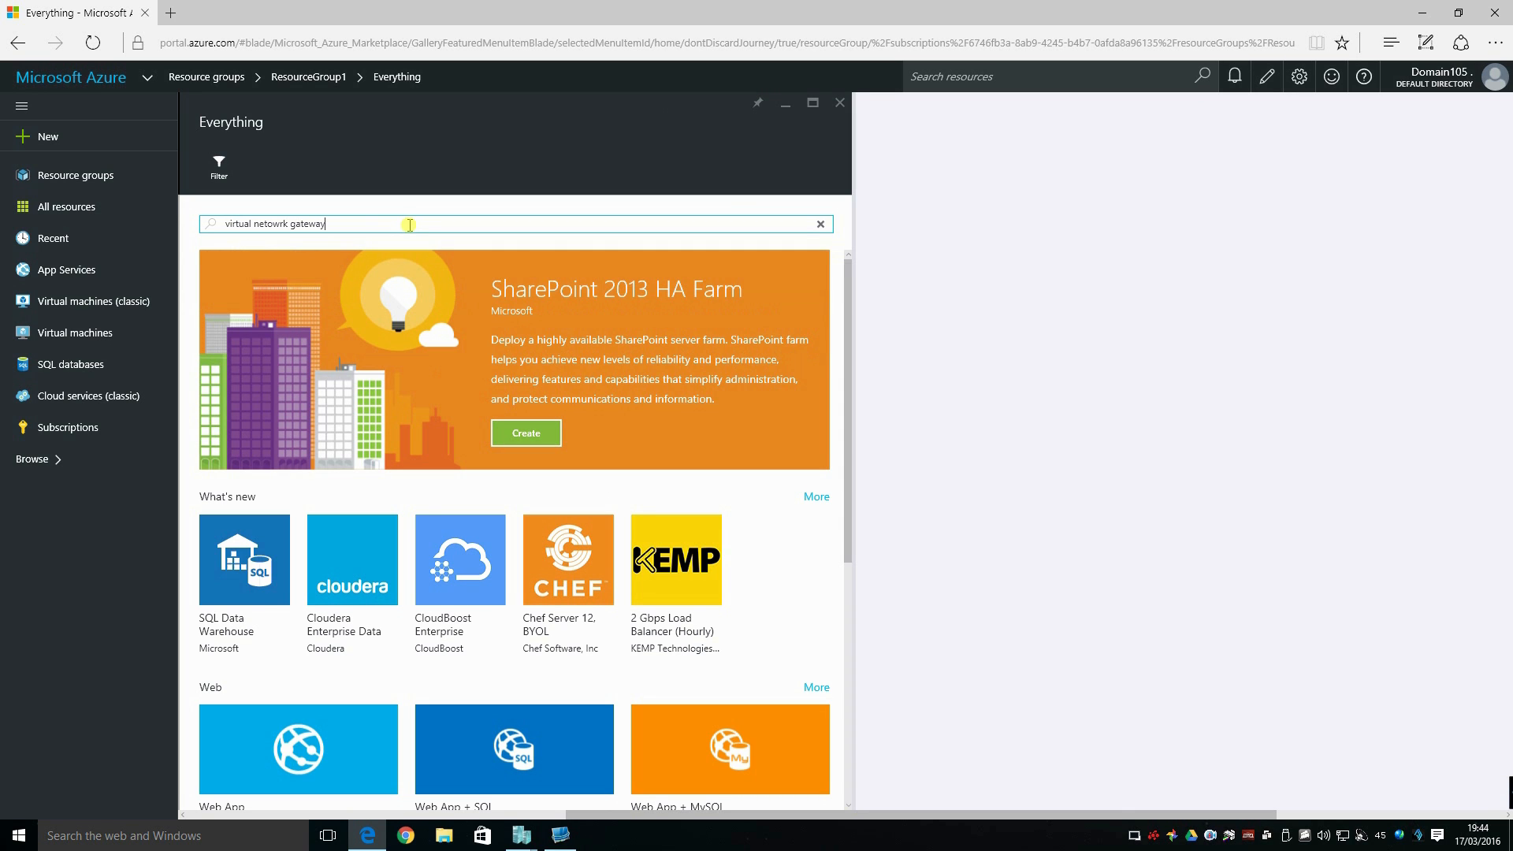
type("eway")
key("Return")
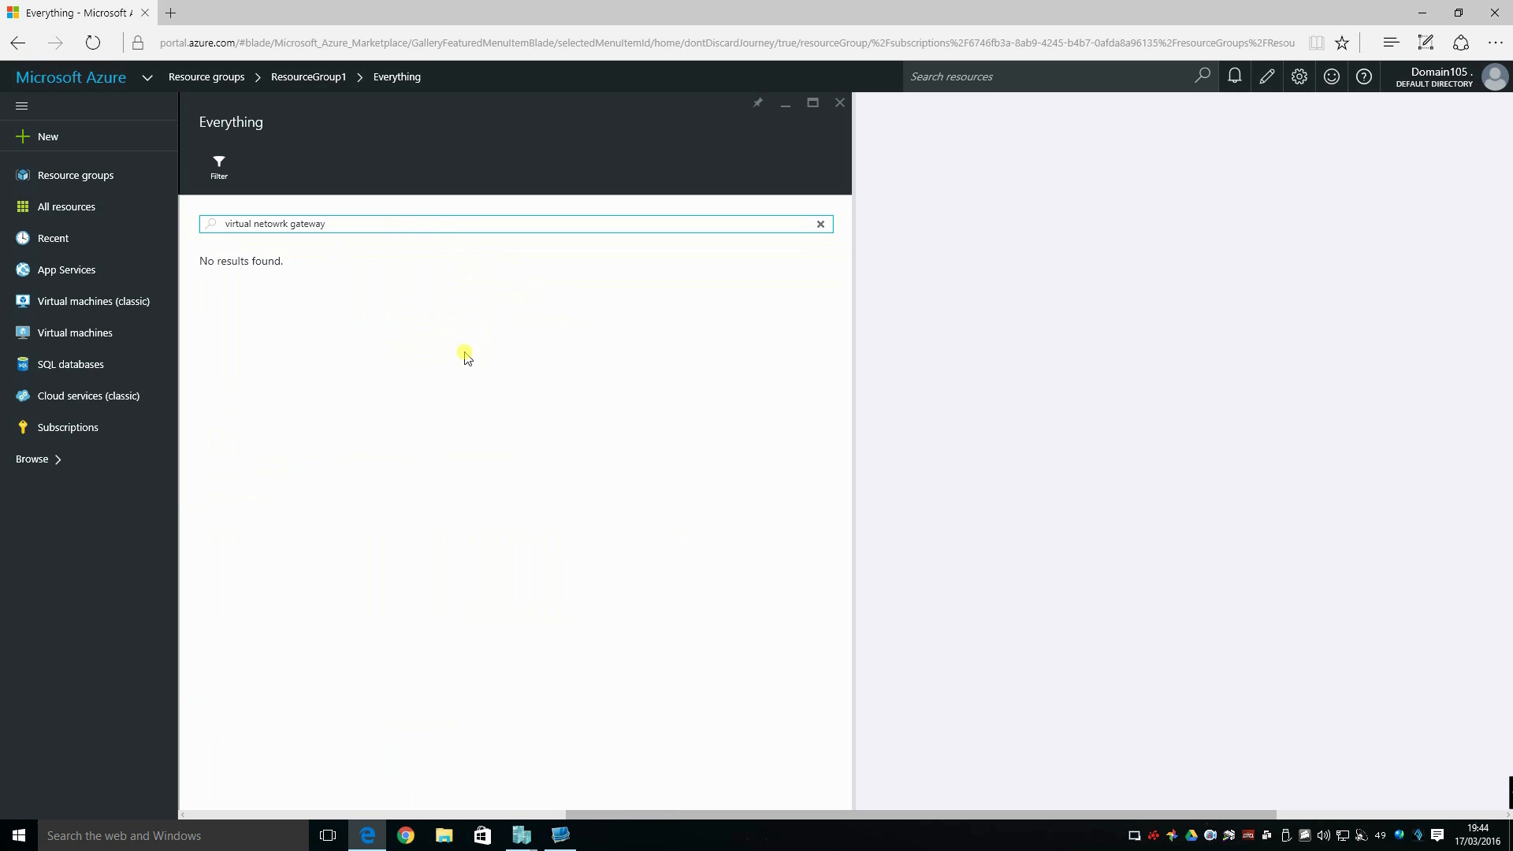
left_click(268, 224)
key("BackSpace")
type("o")
left_click(286, 250)
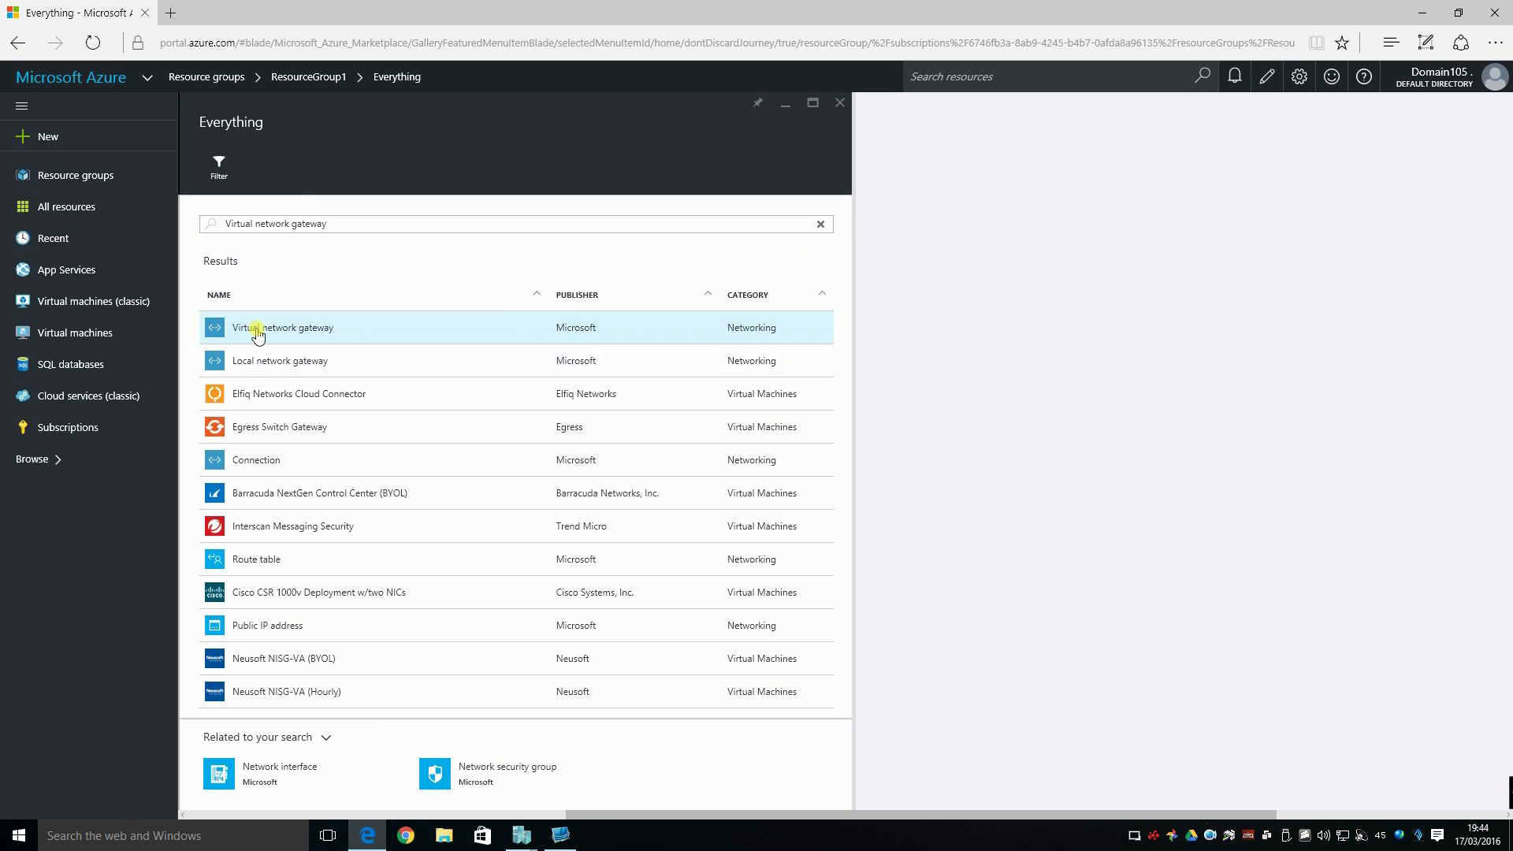
Start creating a Microsoft virtual network gateway named vnet-1-gw and associate it with the virtual network vnet-1.
left_click(258, 329)
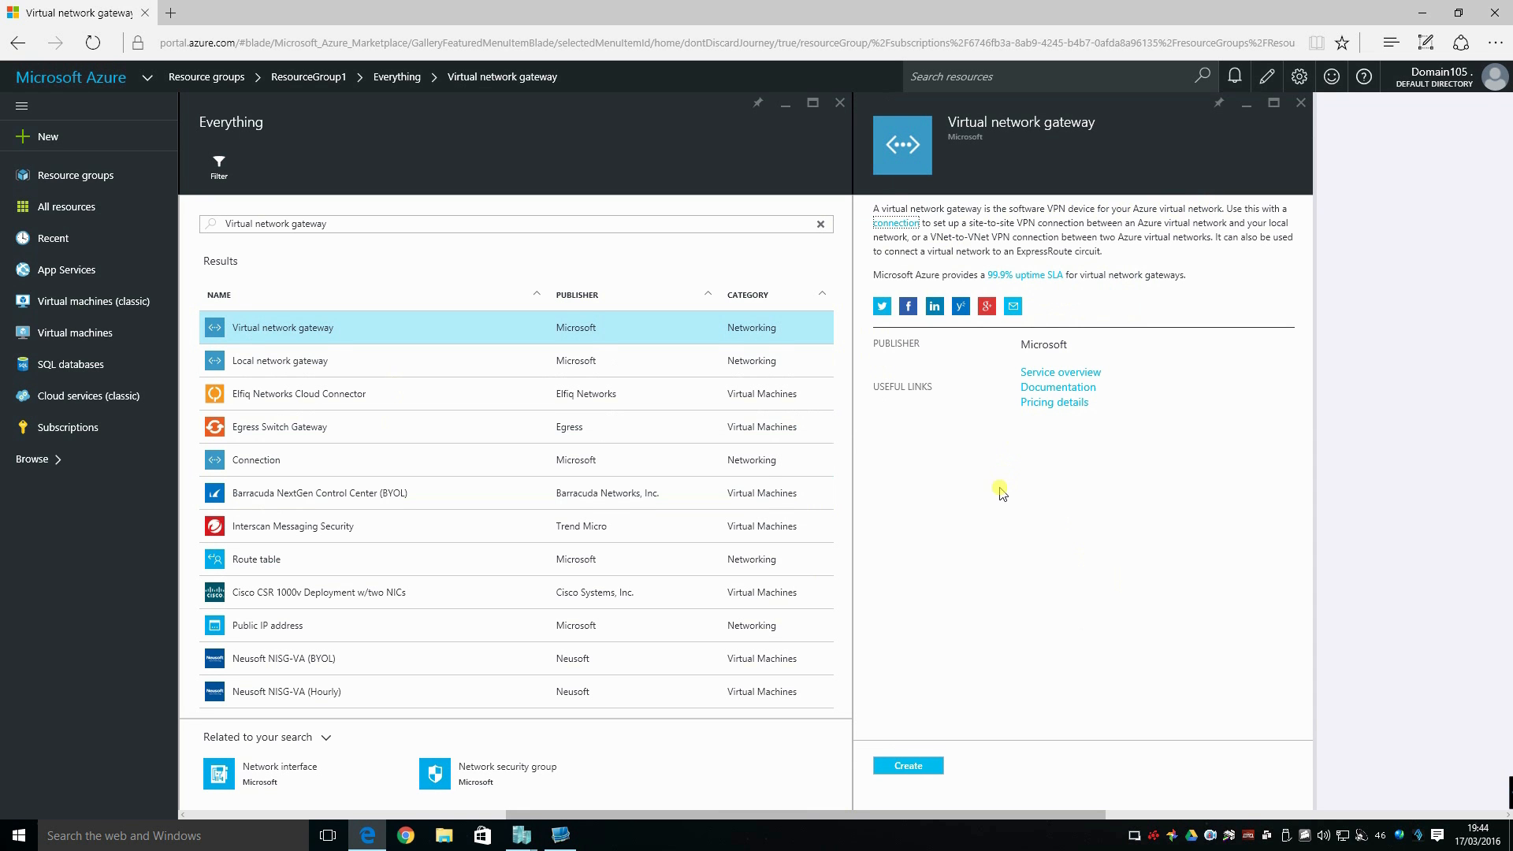
left_click(908, 767)
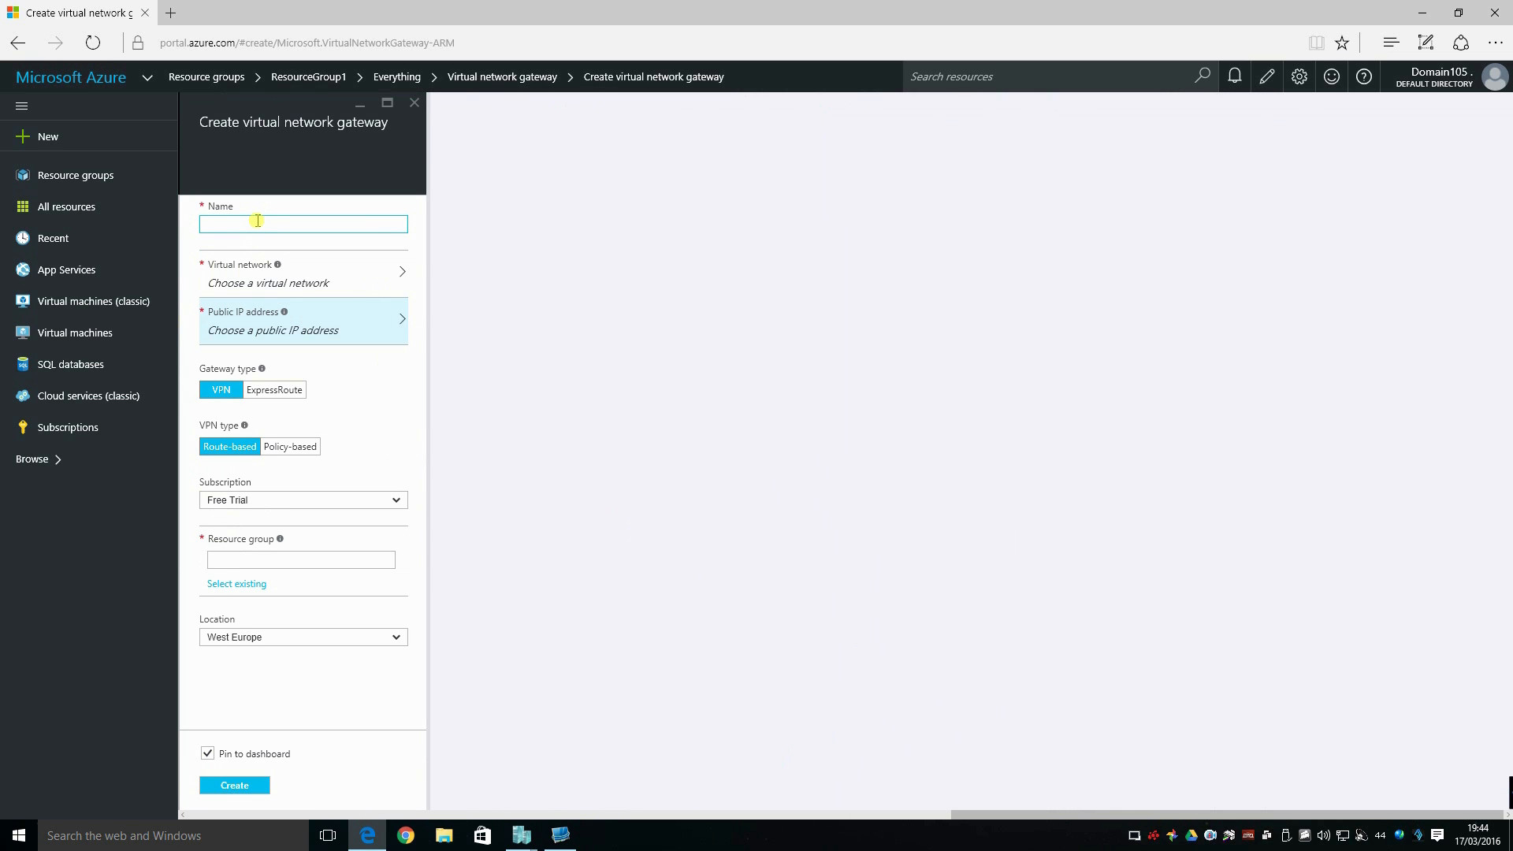
type("vnet-1-gw")
left_click(334, 274)
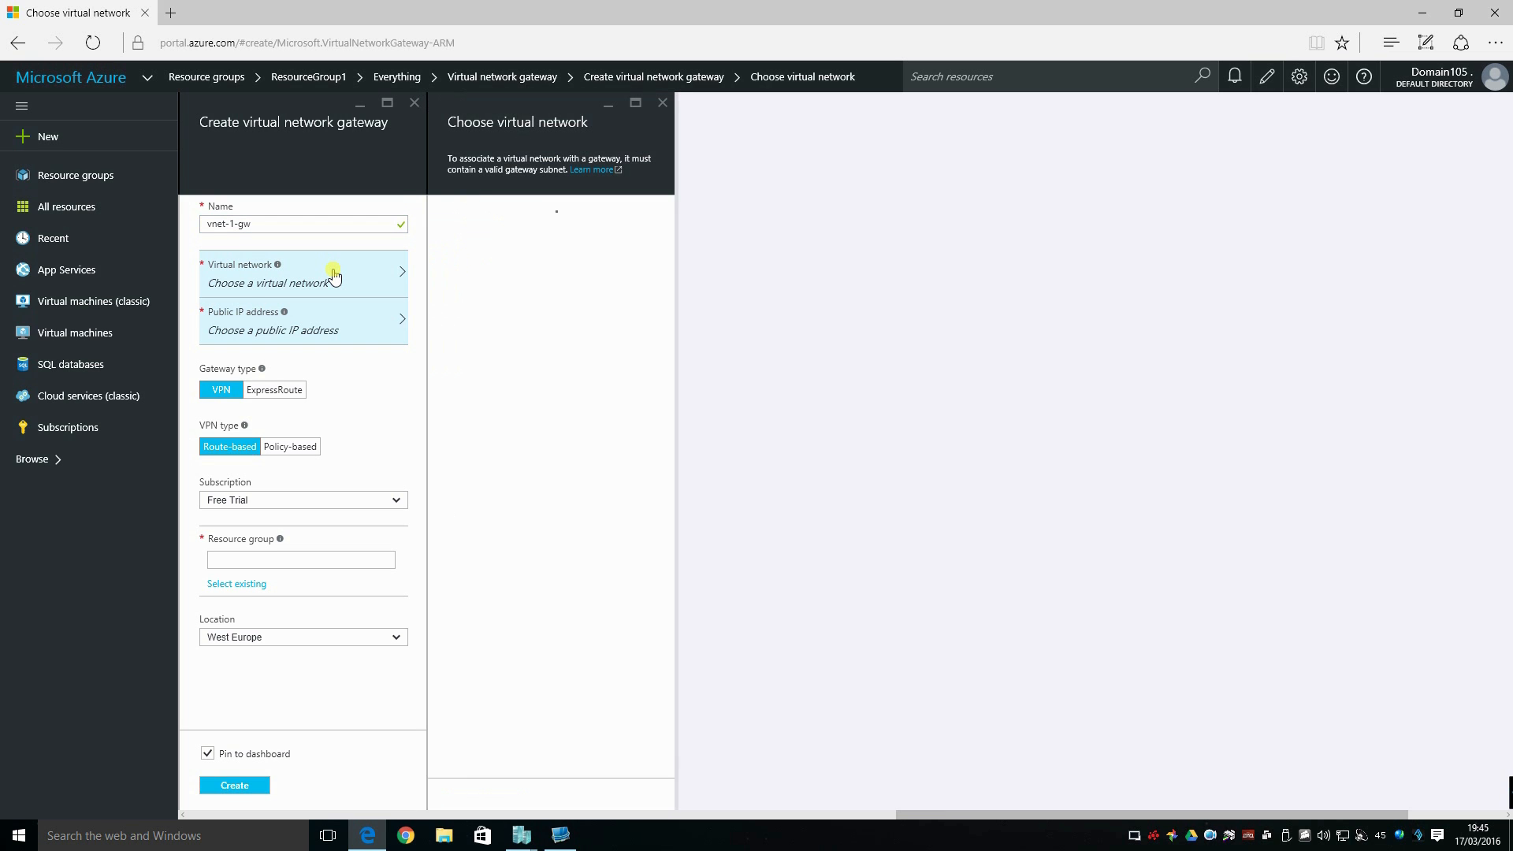
left_click(513, 229)
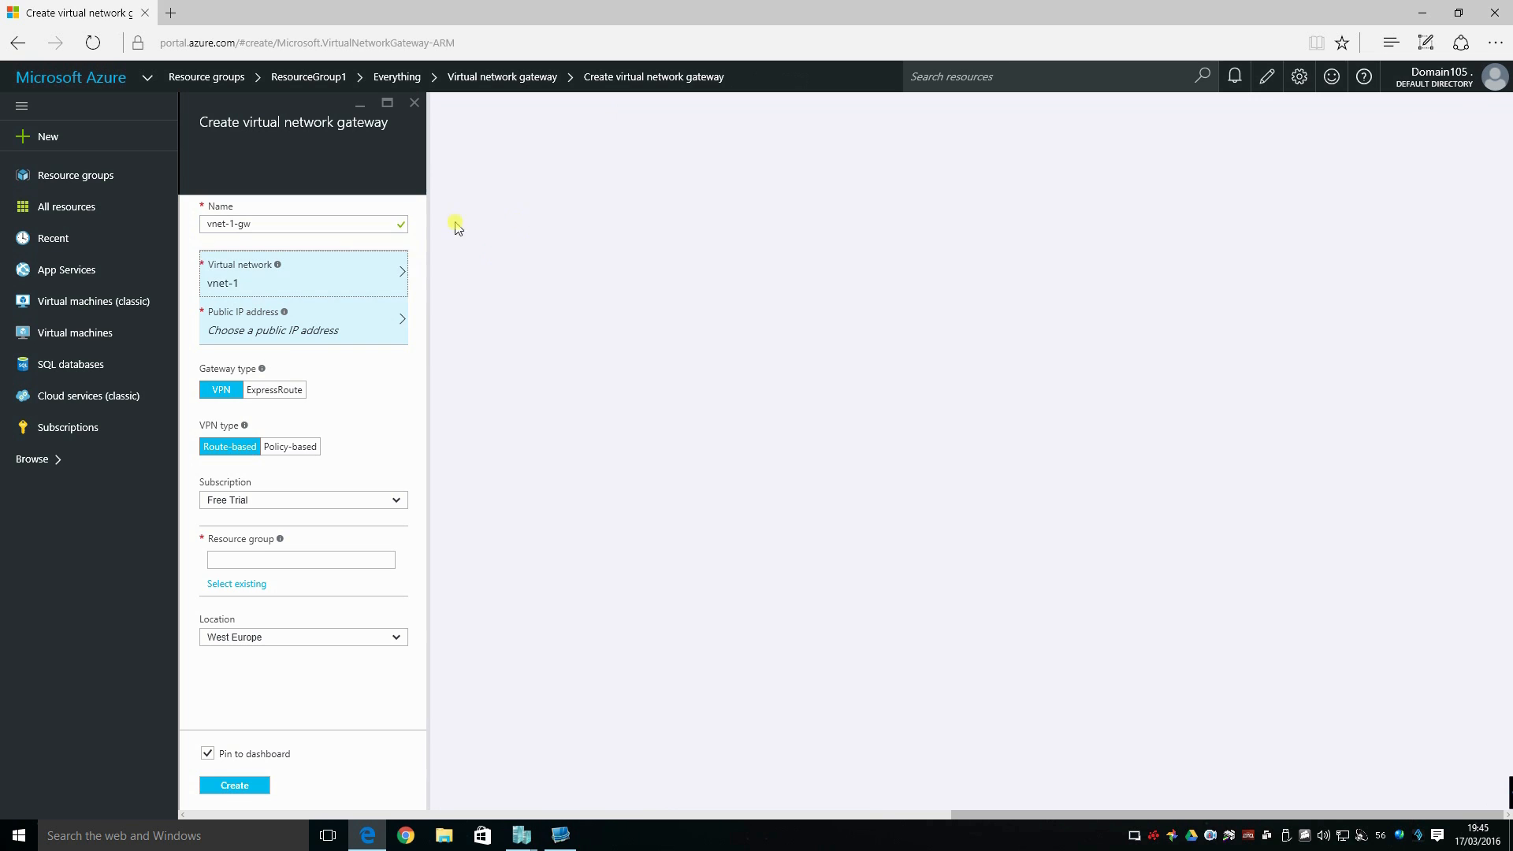
Create a new public IP address named vnet-1-gw-ip for the gateway.
left_click(343, 325)
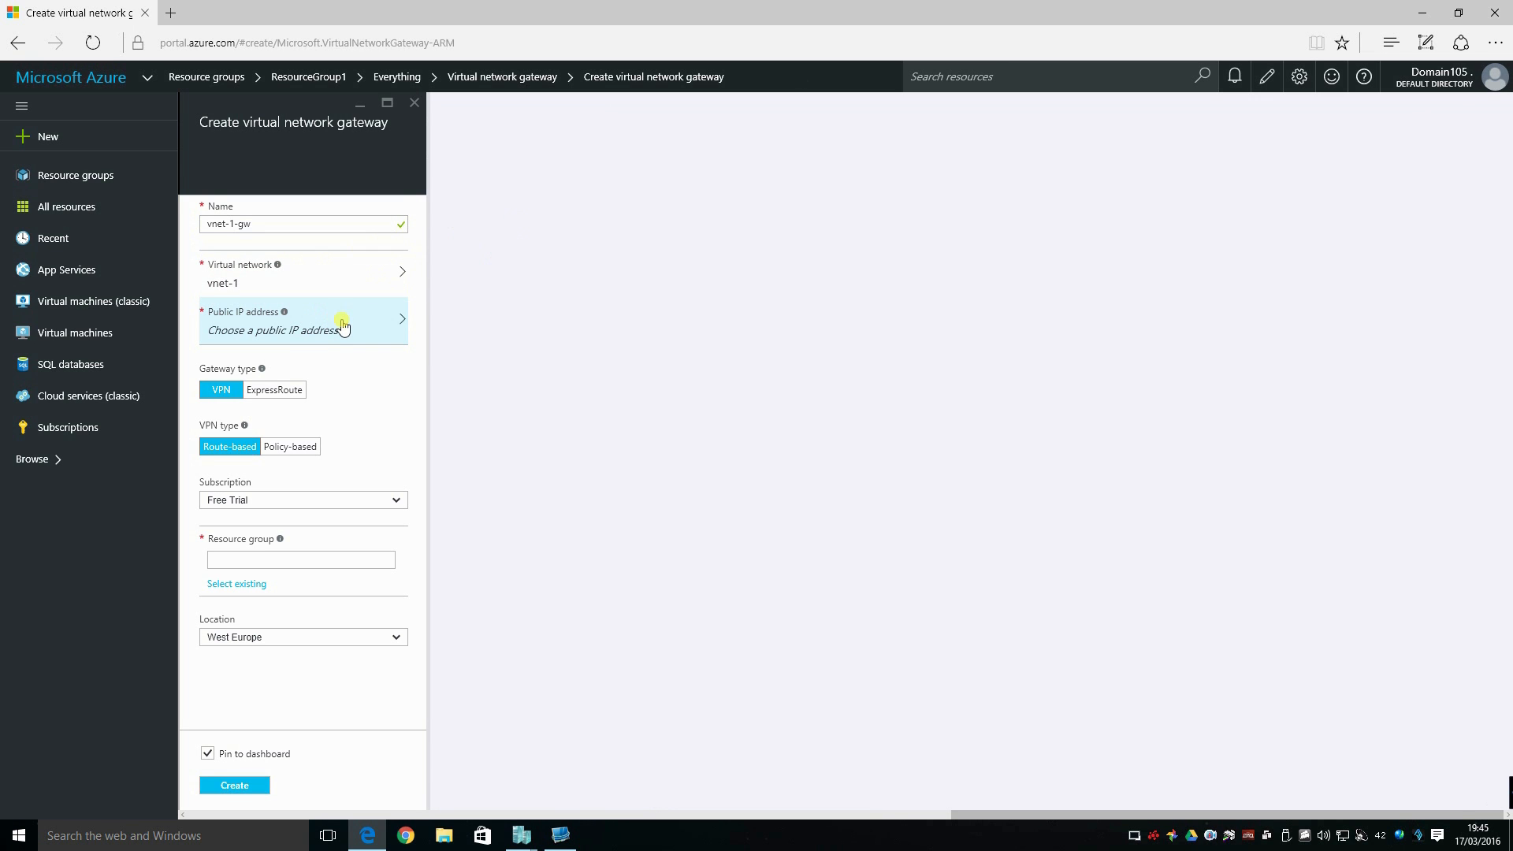
left_click(465, 227)
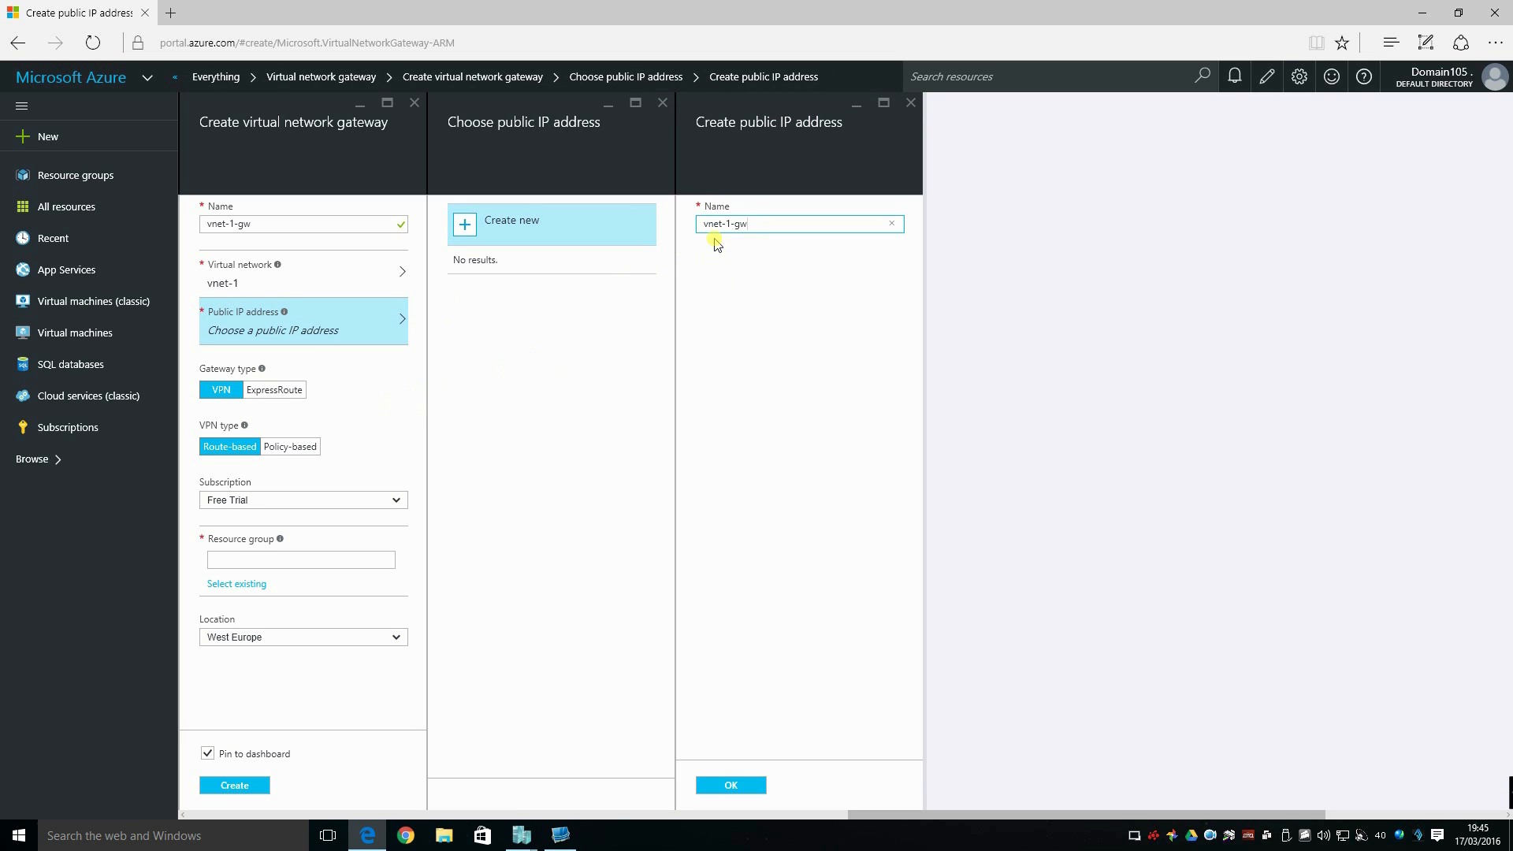
type("-ip")
left_click(733, 785)
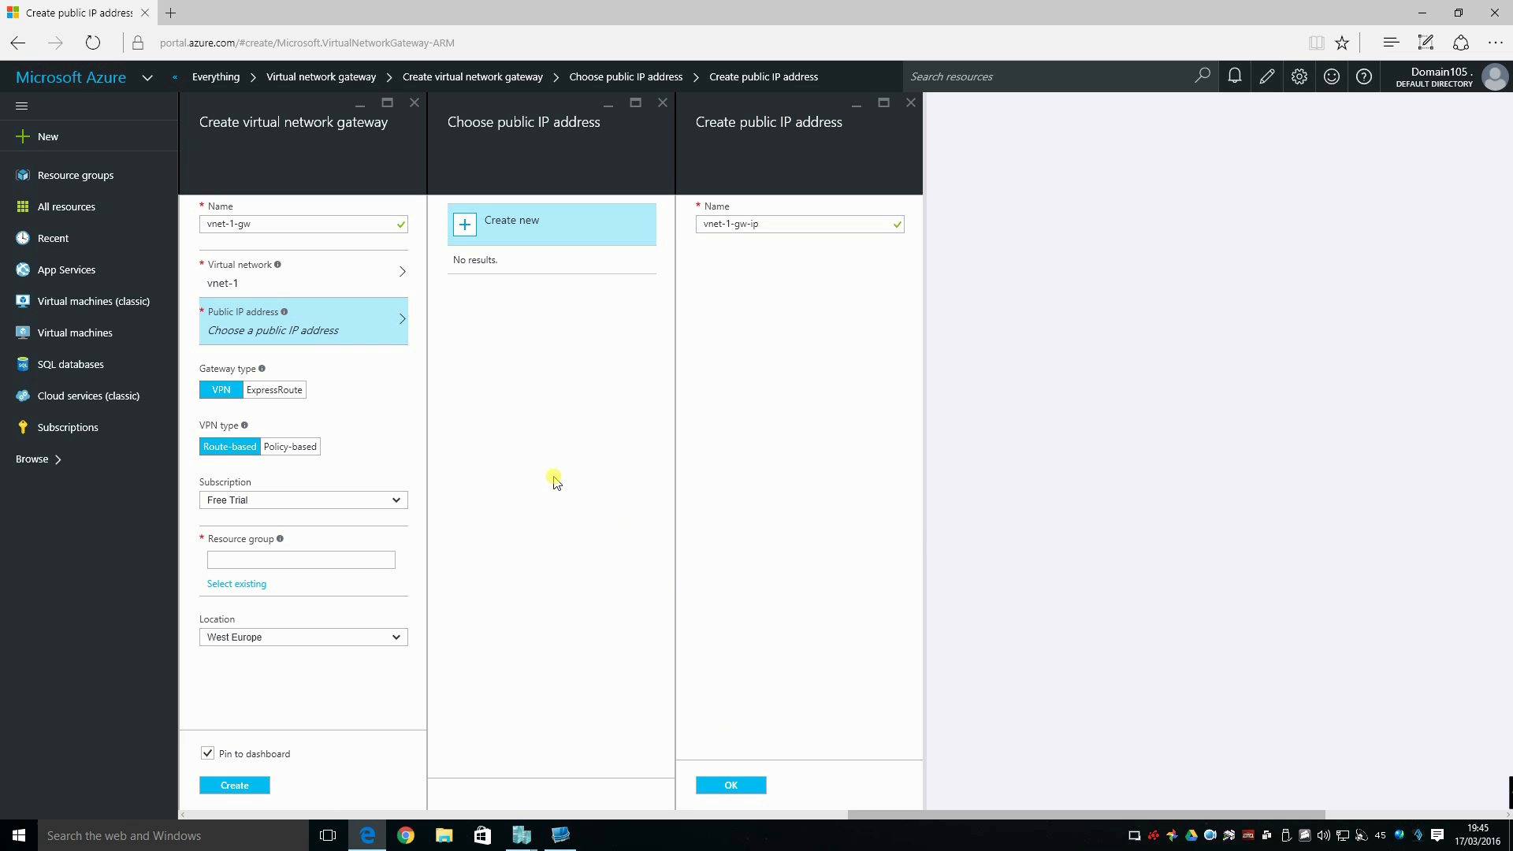
left_click(717, 786)
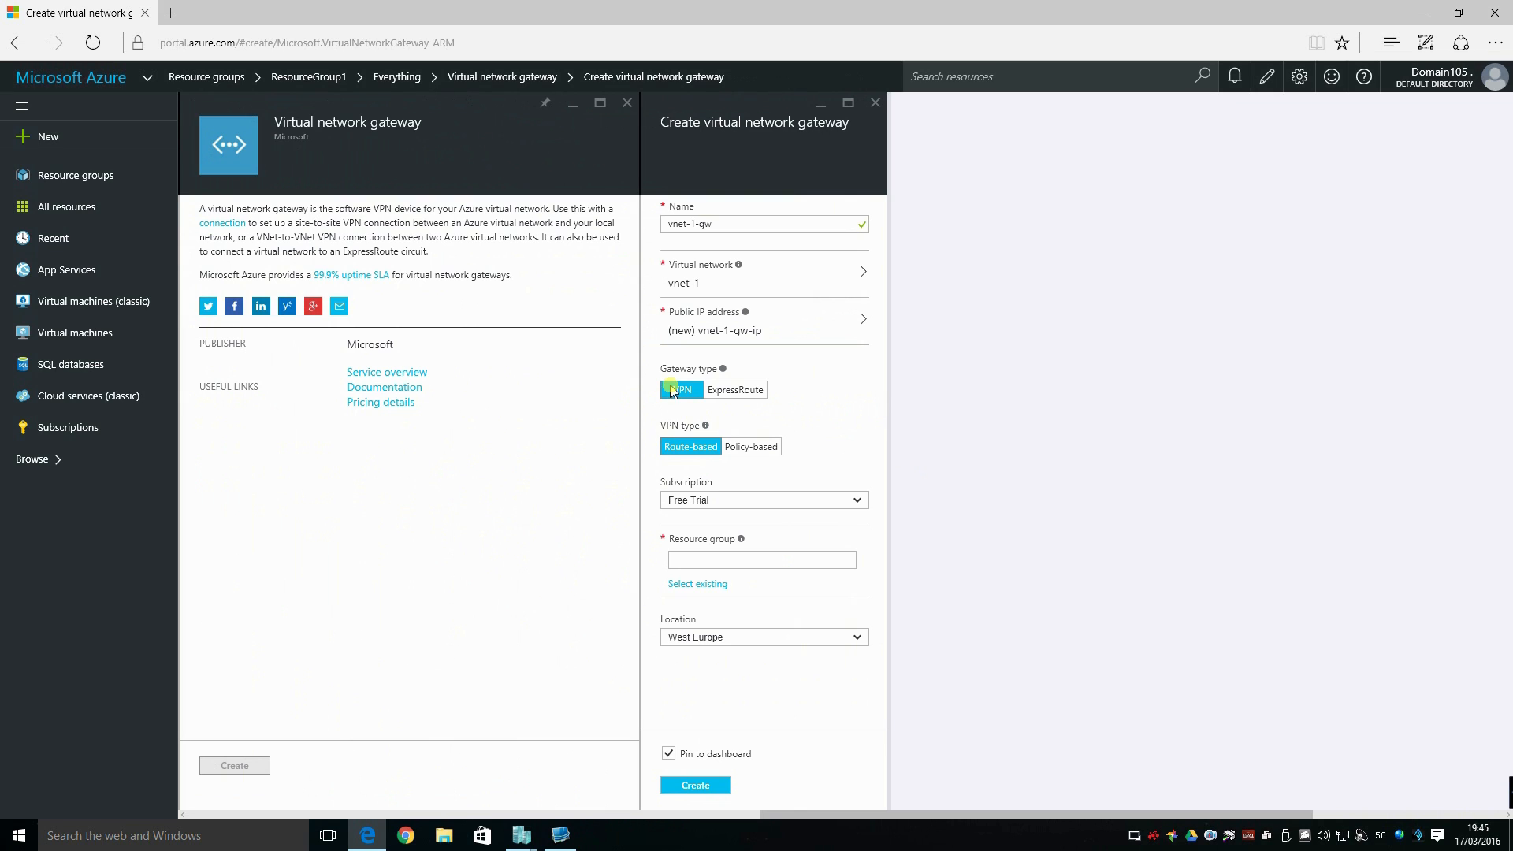
Keep the Route-based VPN type and Free Trial subscription, and assign the gateway to the existing resource group ResourceGroup1.
left_click(675, 448)
left_click(859, 502)
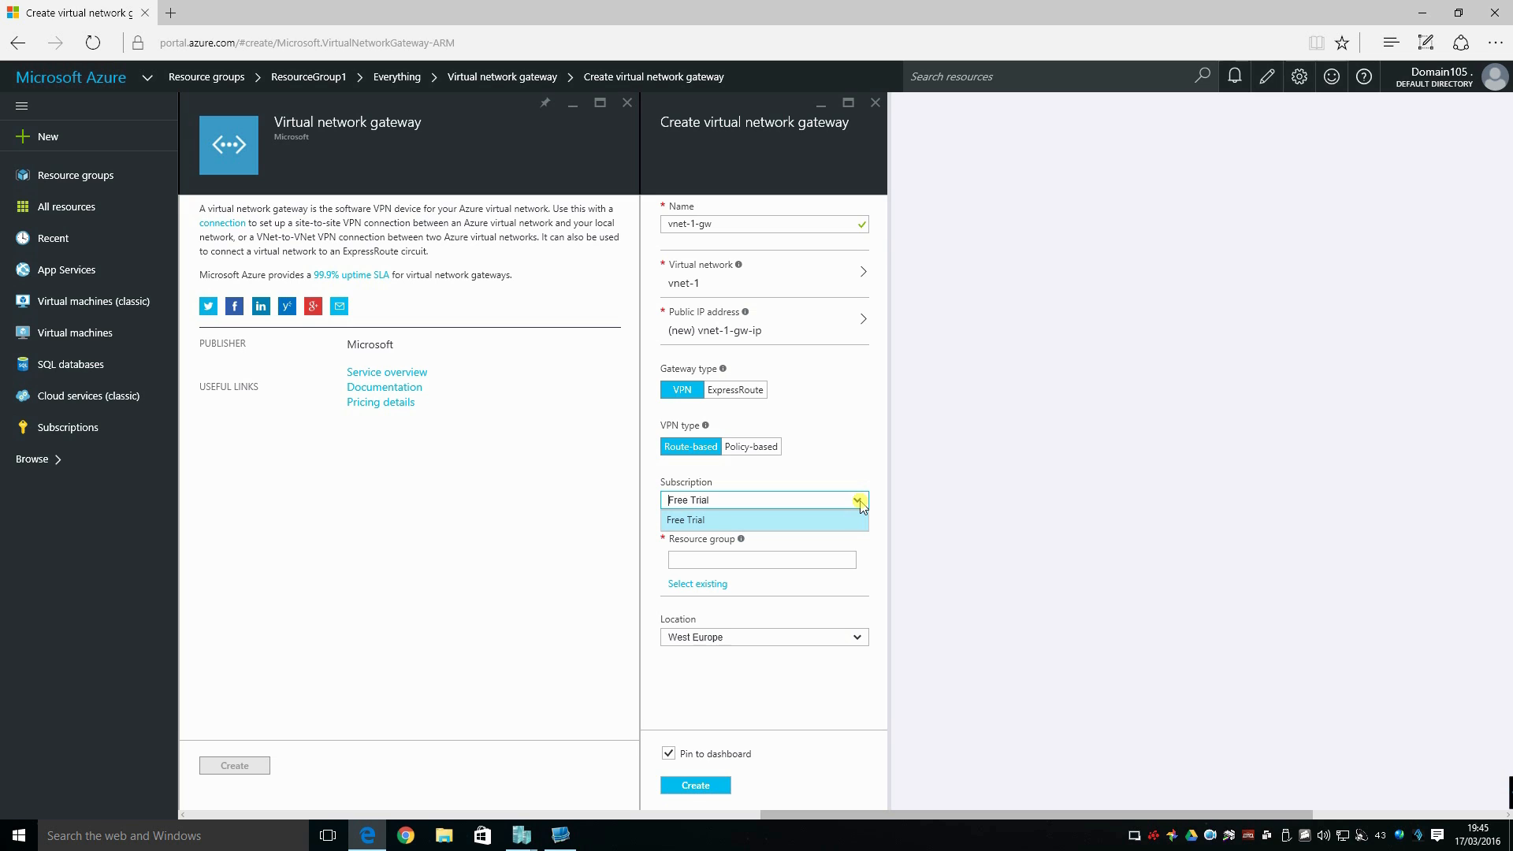
left_click(859, 502)
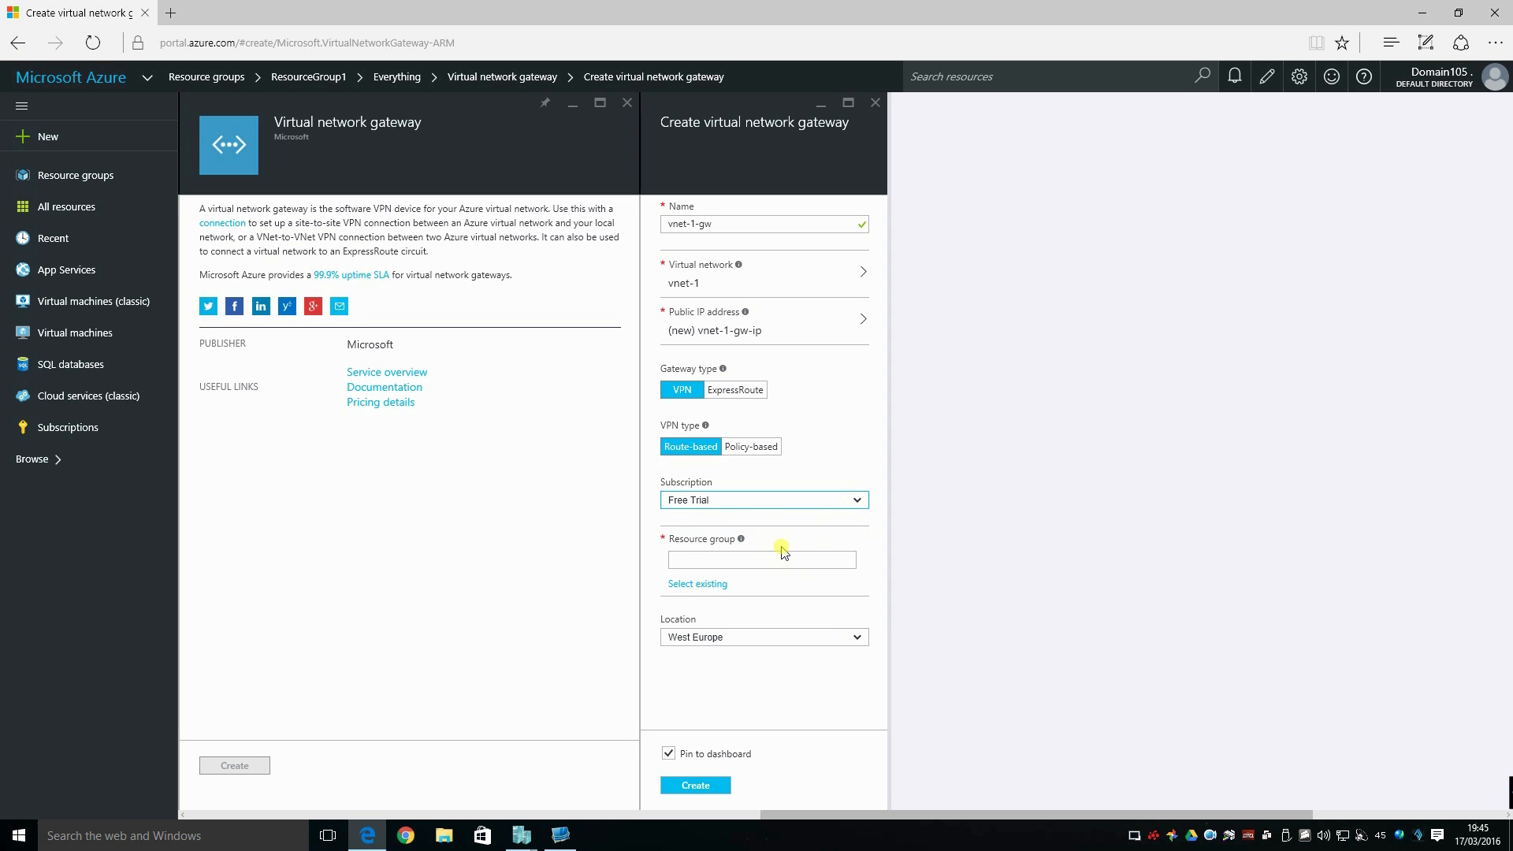
left_click(694, 583)
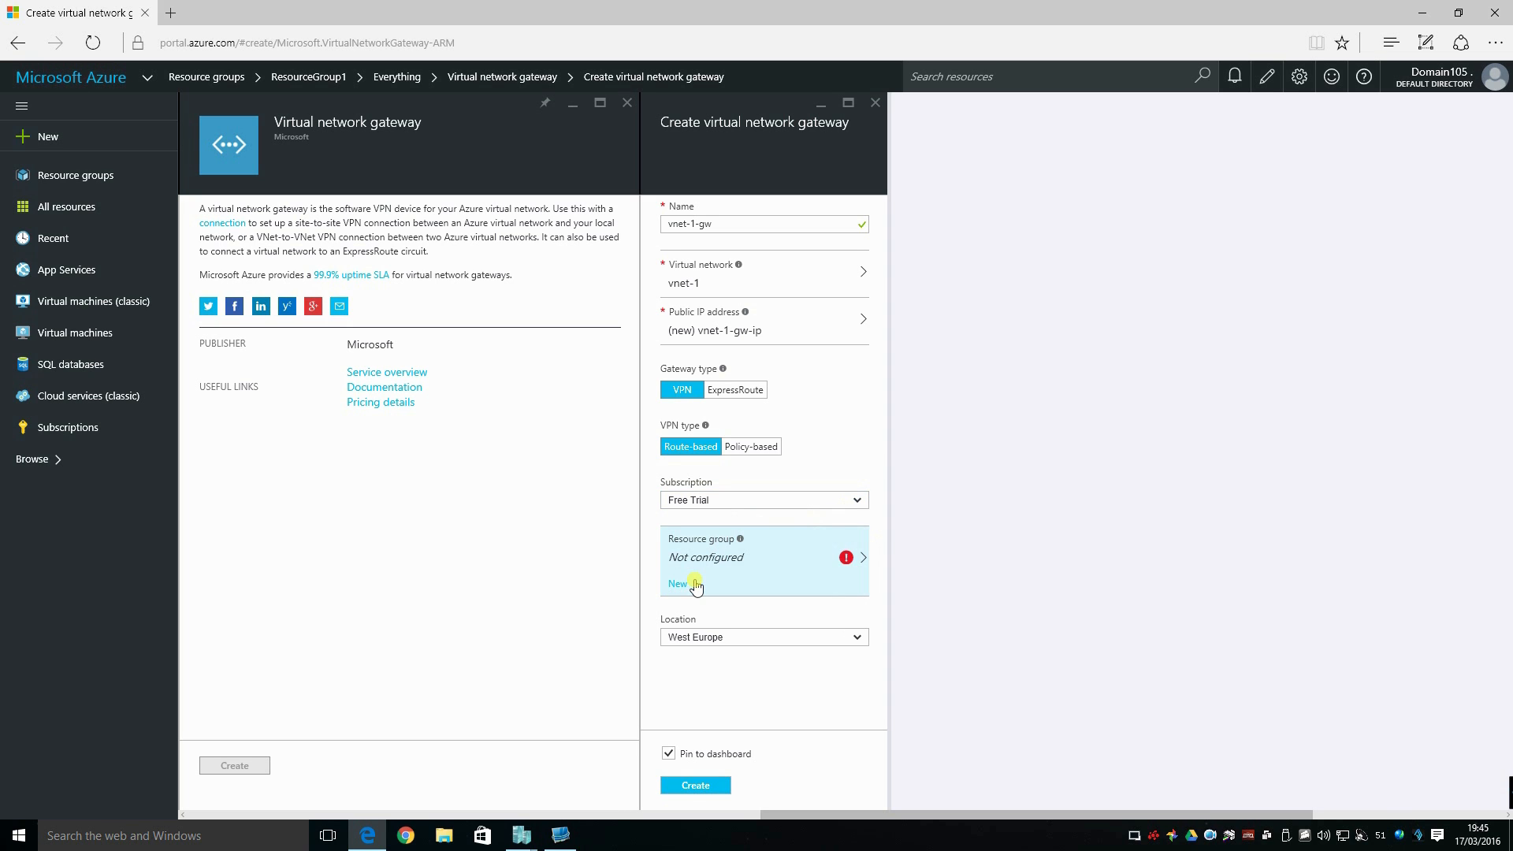
left_click(863, 558)
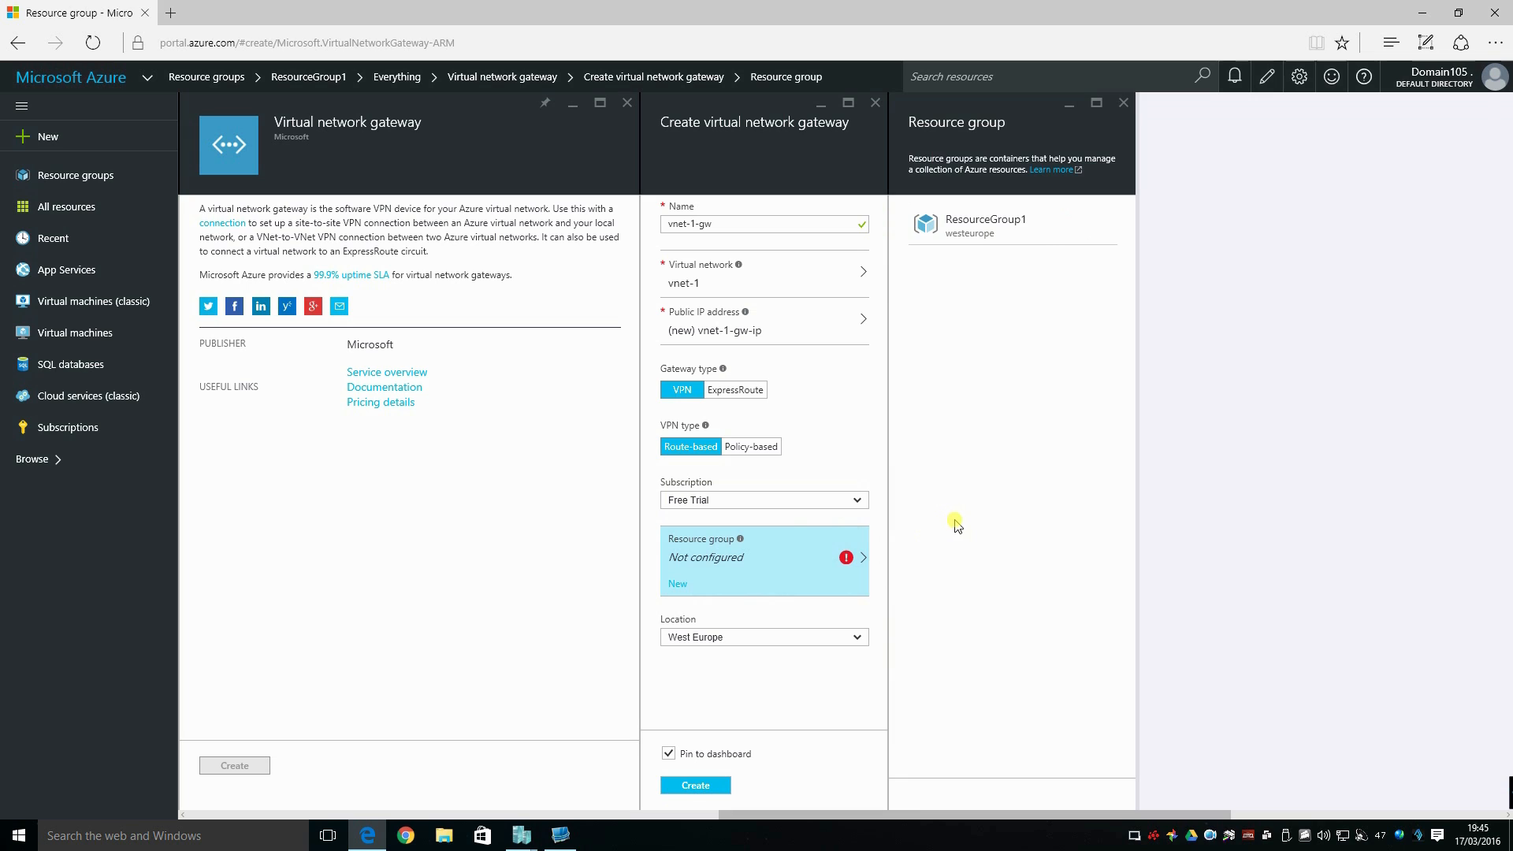
left_click(968, 222)
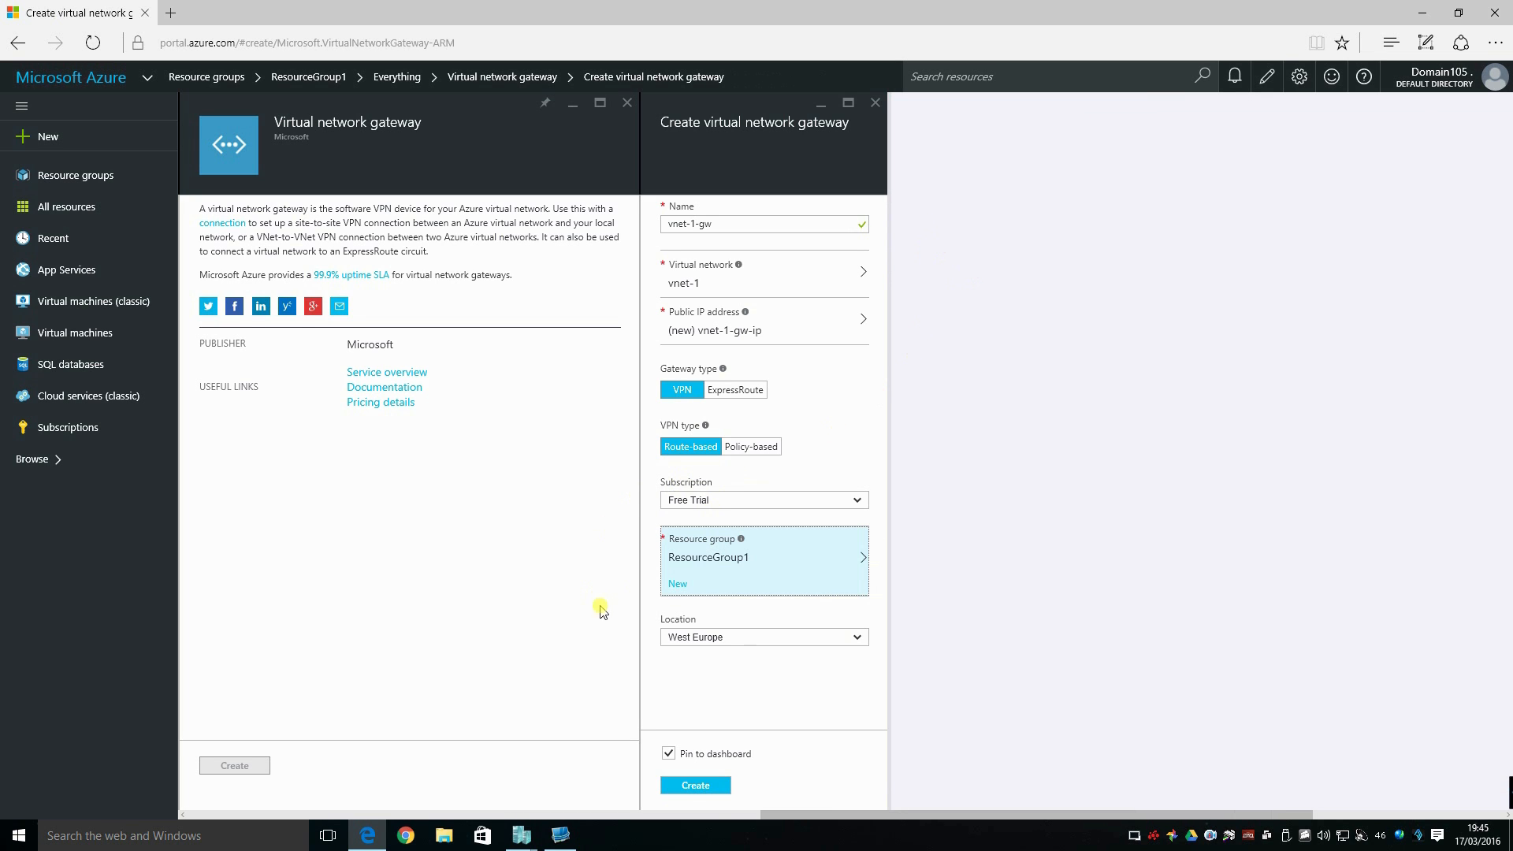
Create the virtual network gateway without pinning it to the dashboard and check its deployment in the notifications.
left_click(698, 757)
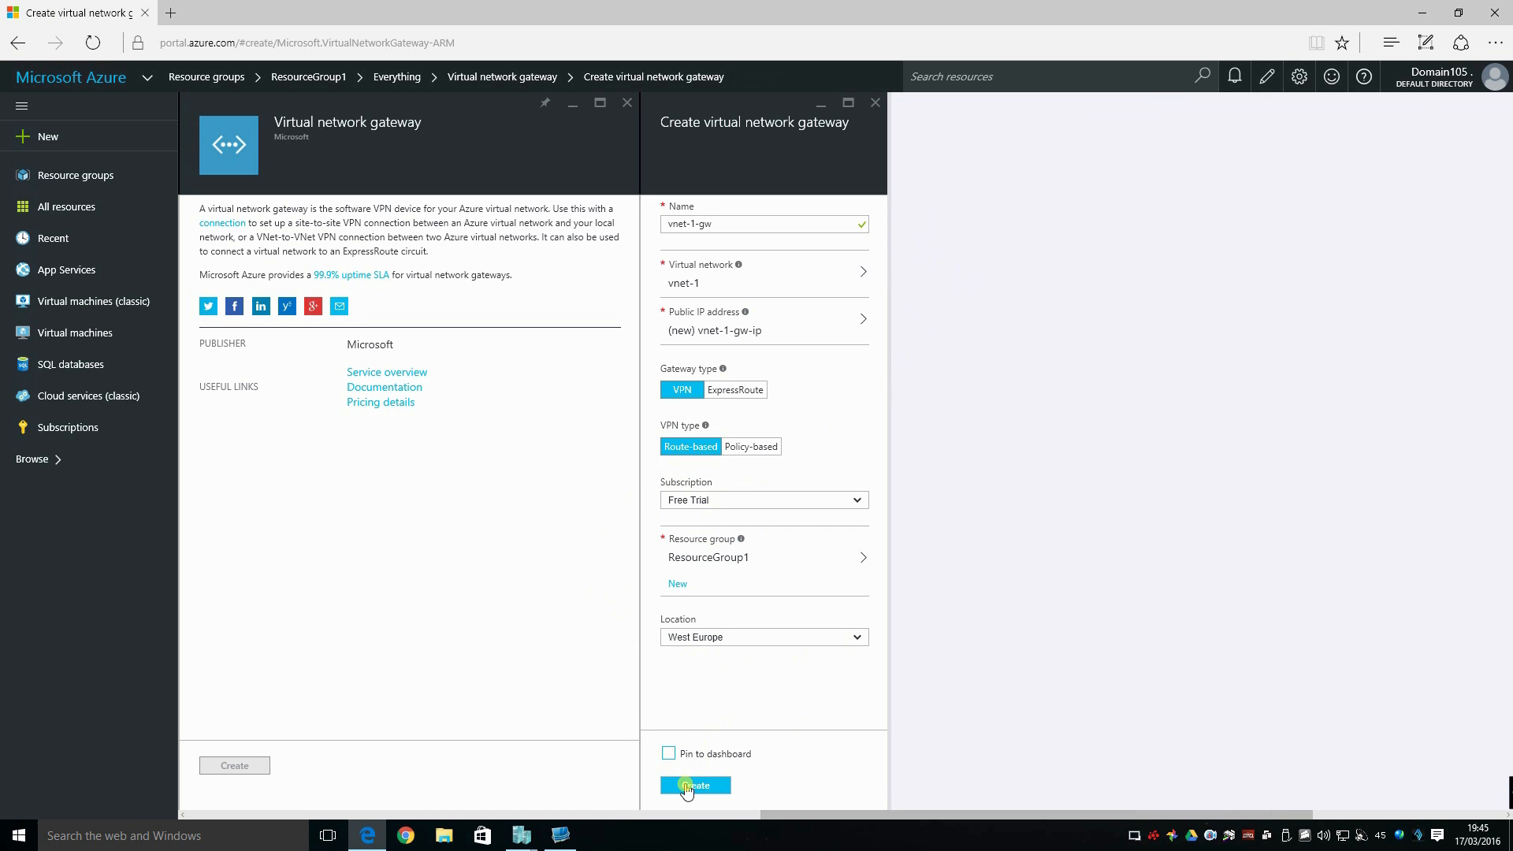
left_click(693, 786)
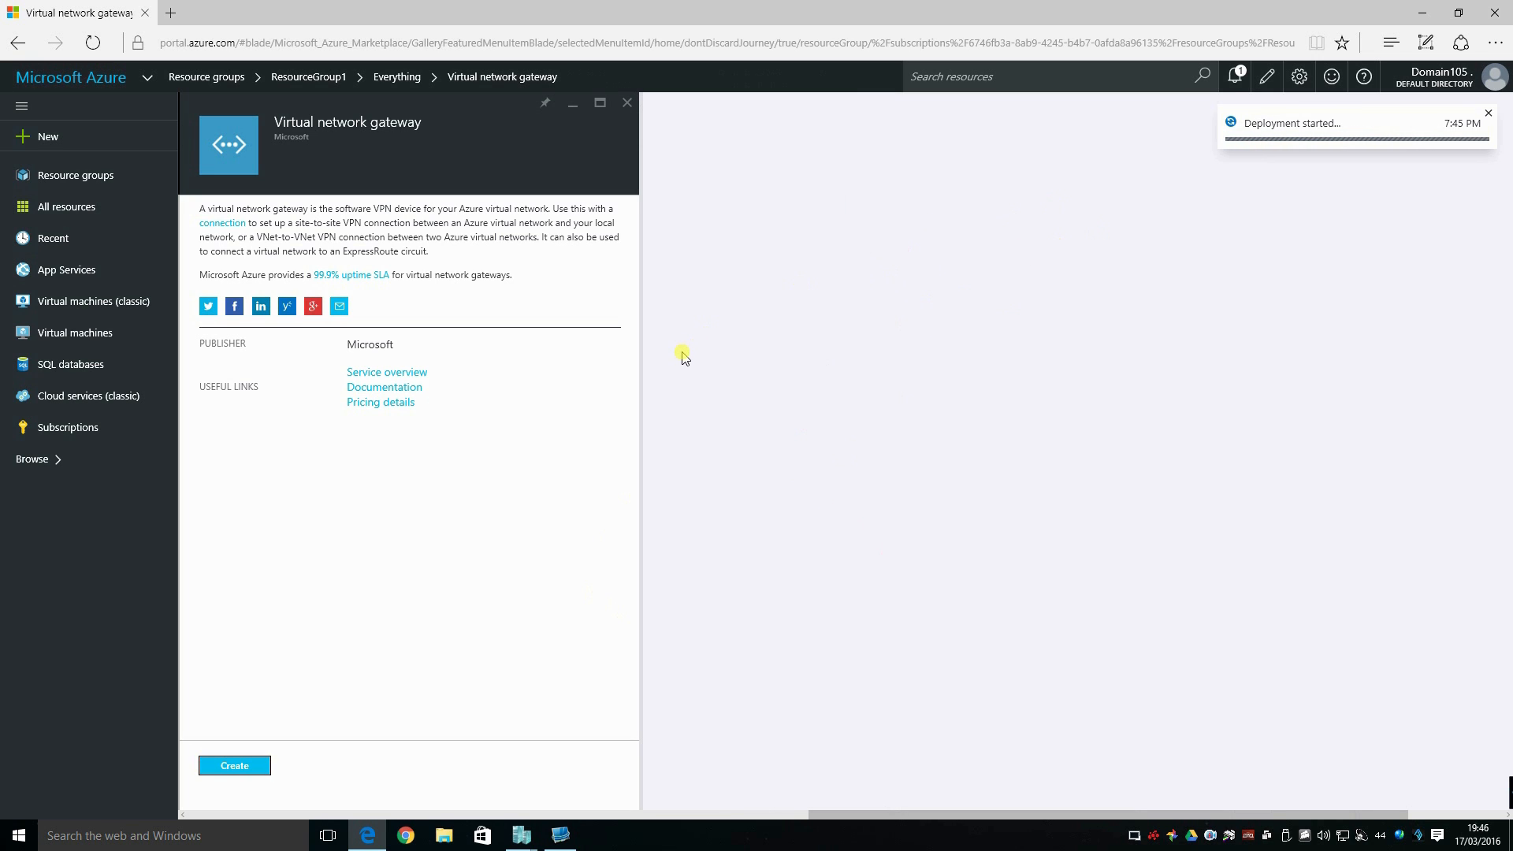
left_click(1232, 78)
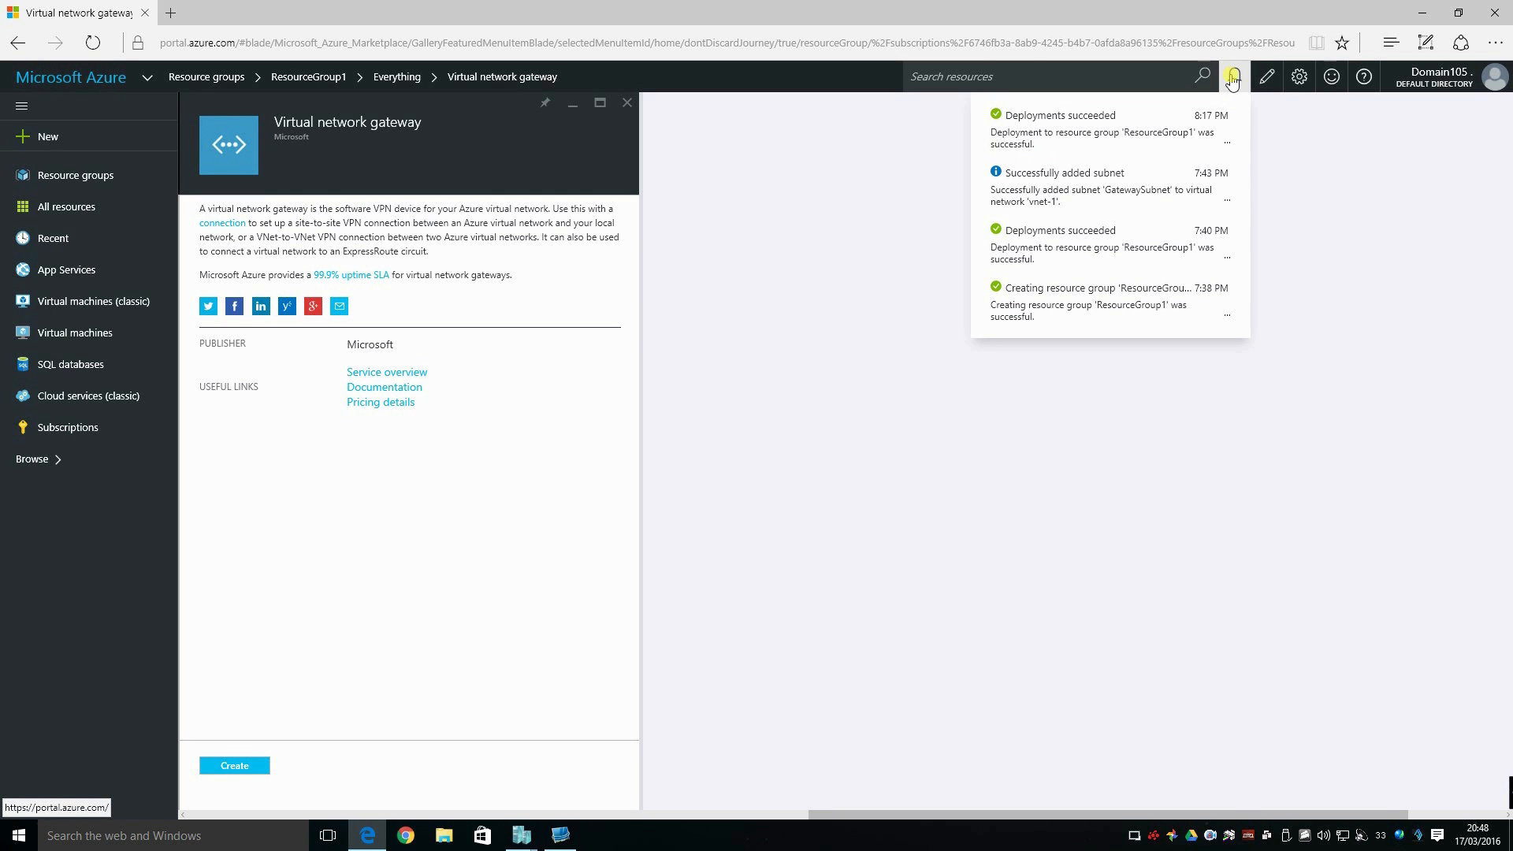
Open the vnet-1-gw-ip public IP address in ResourceGroup1 and select its IP address value.
left_click(57, 176)
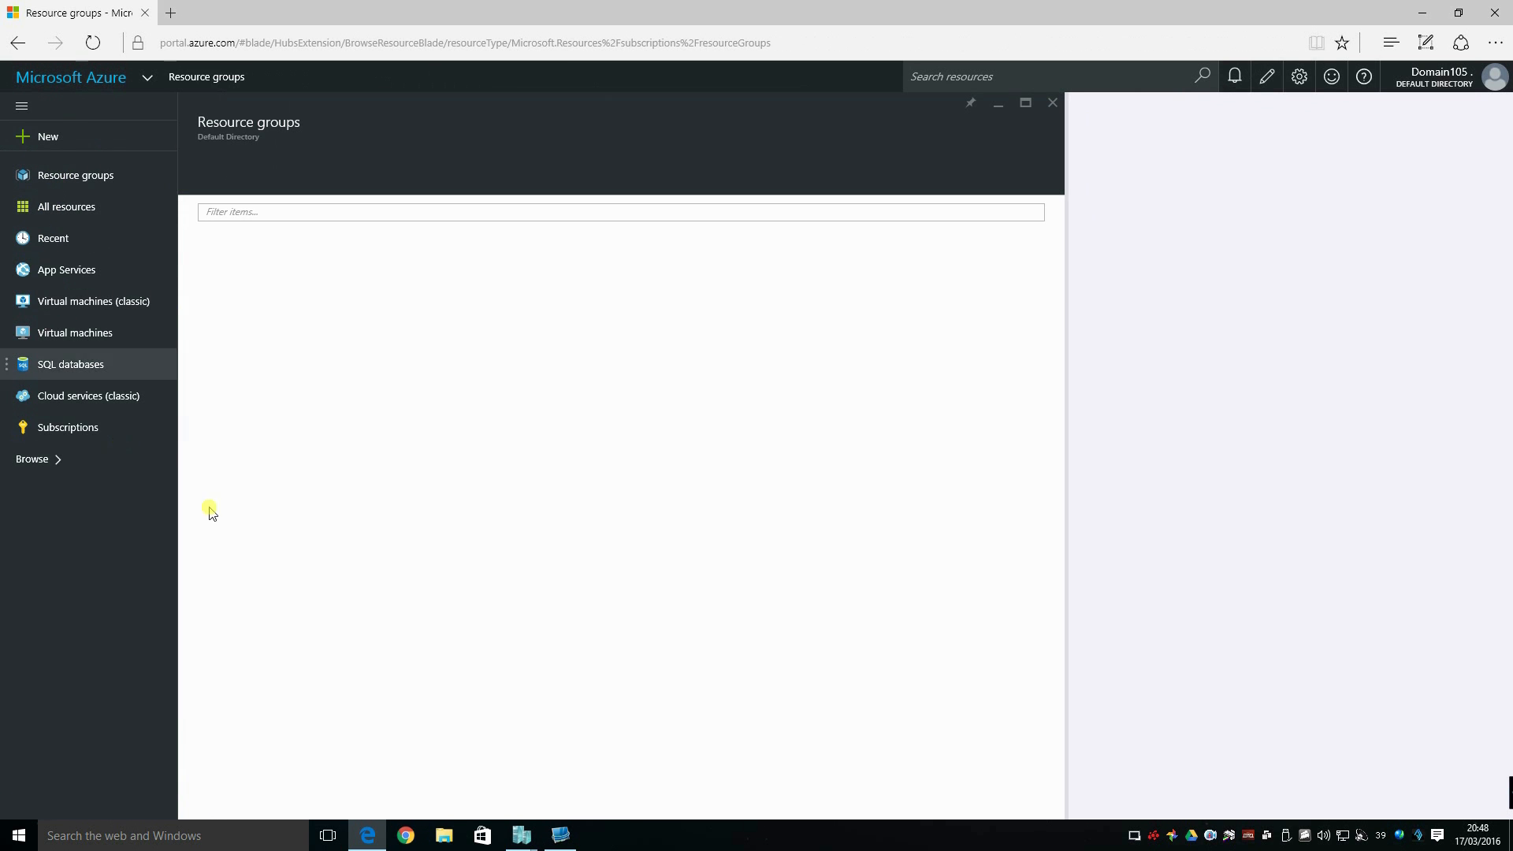
double_click(273, 298)
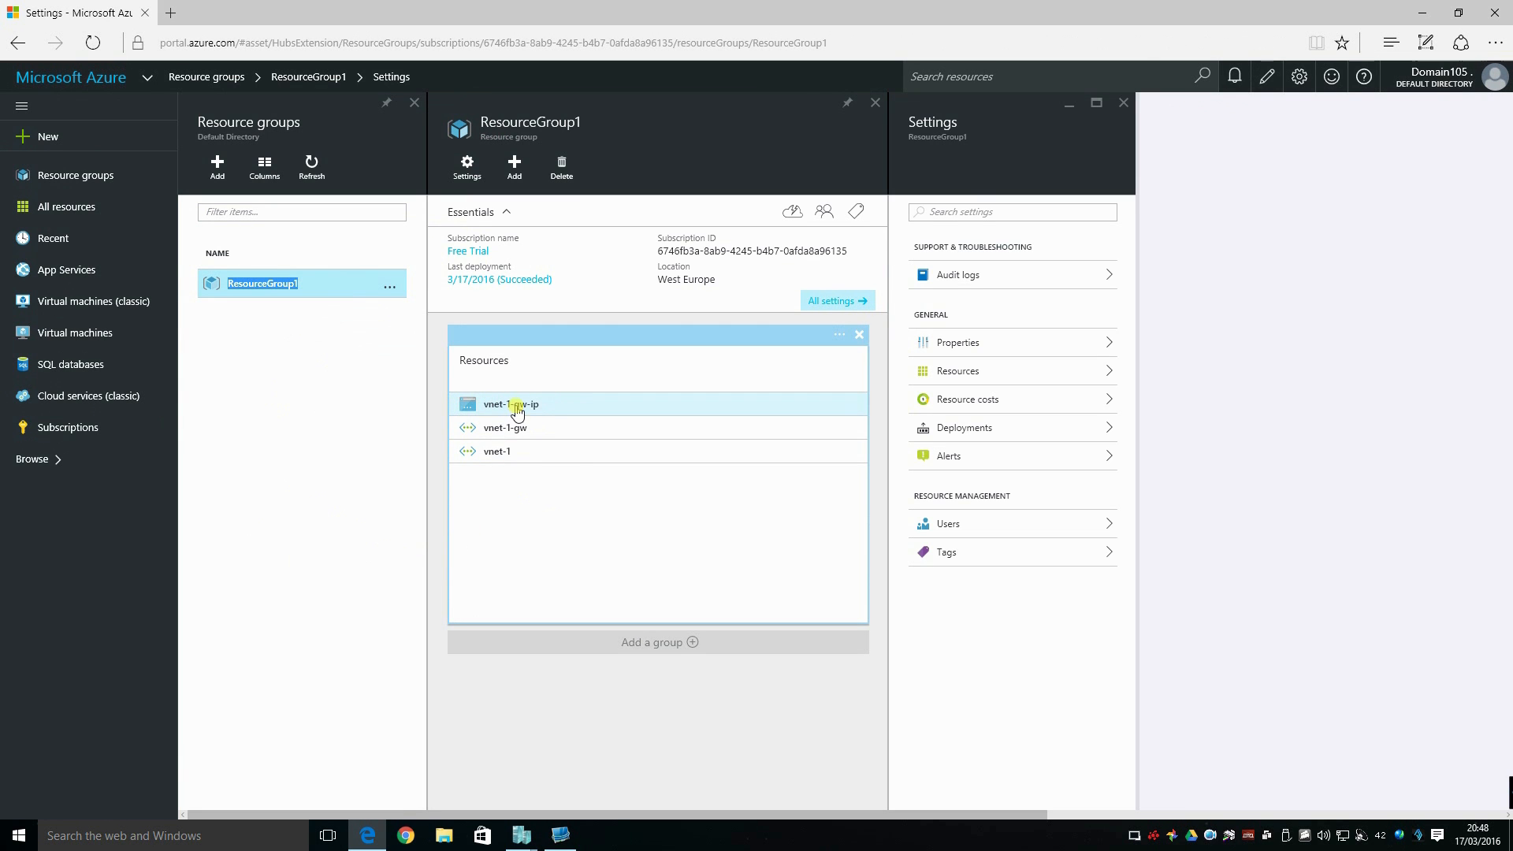
left_click(514, 405)
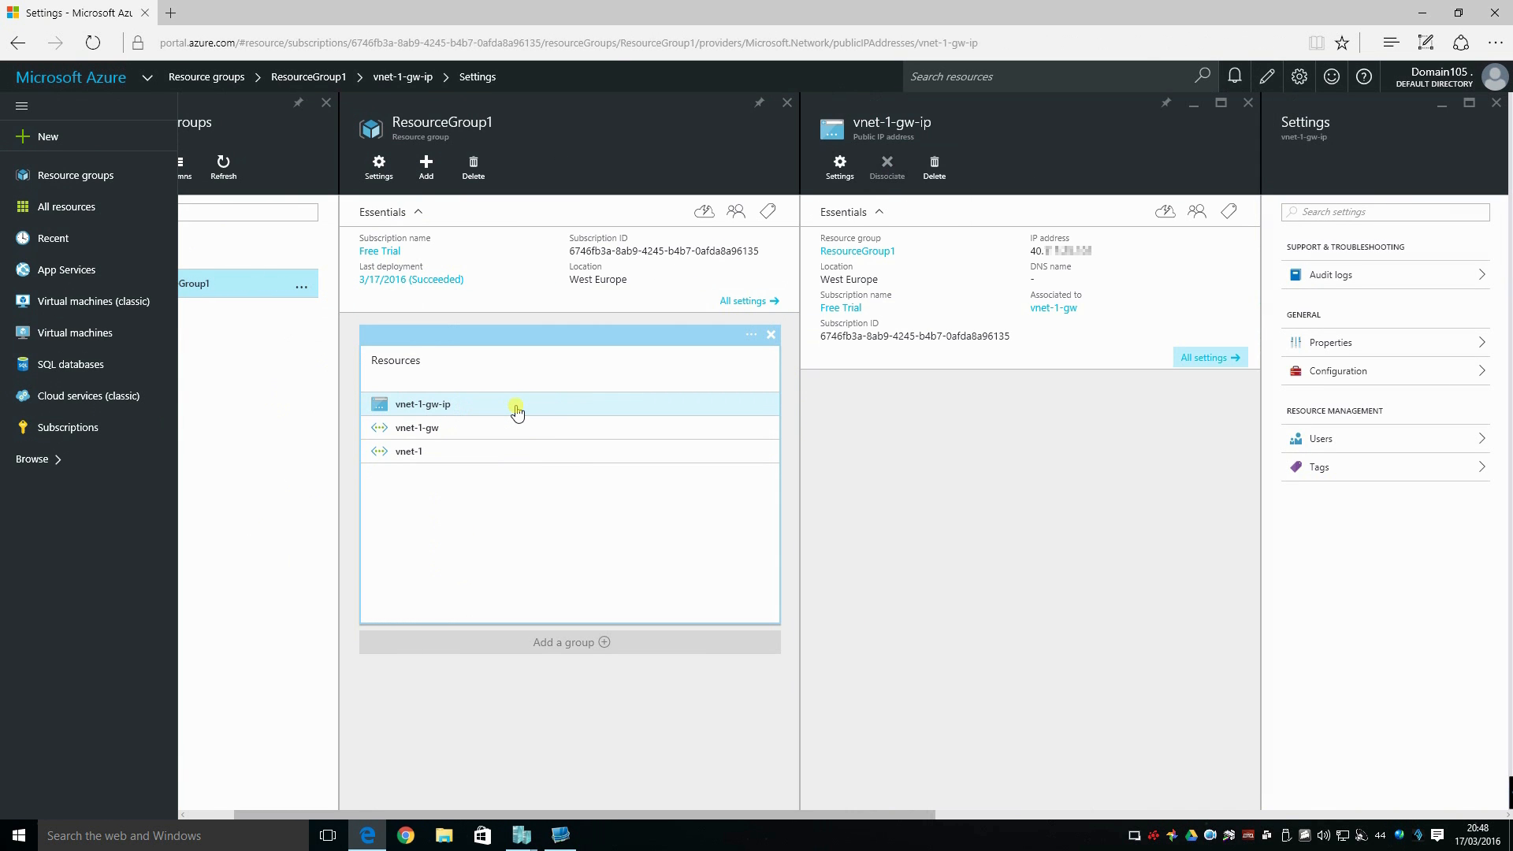
left_click_drag(1093, 251, 1032, 254)
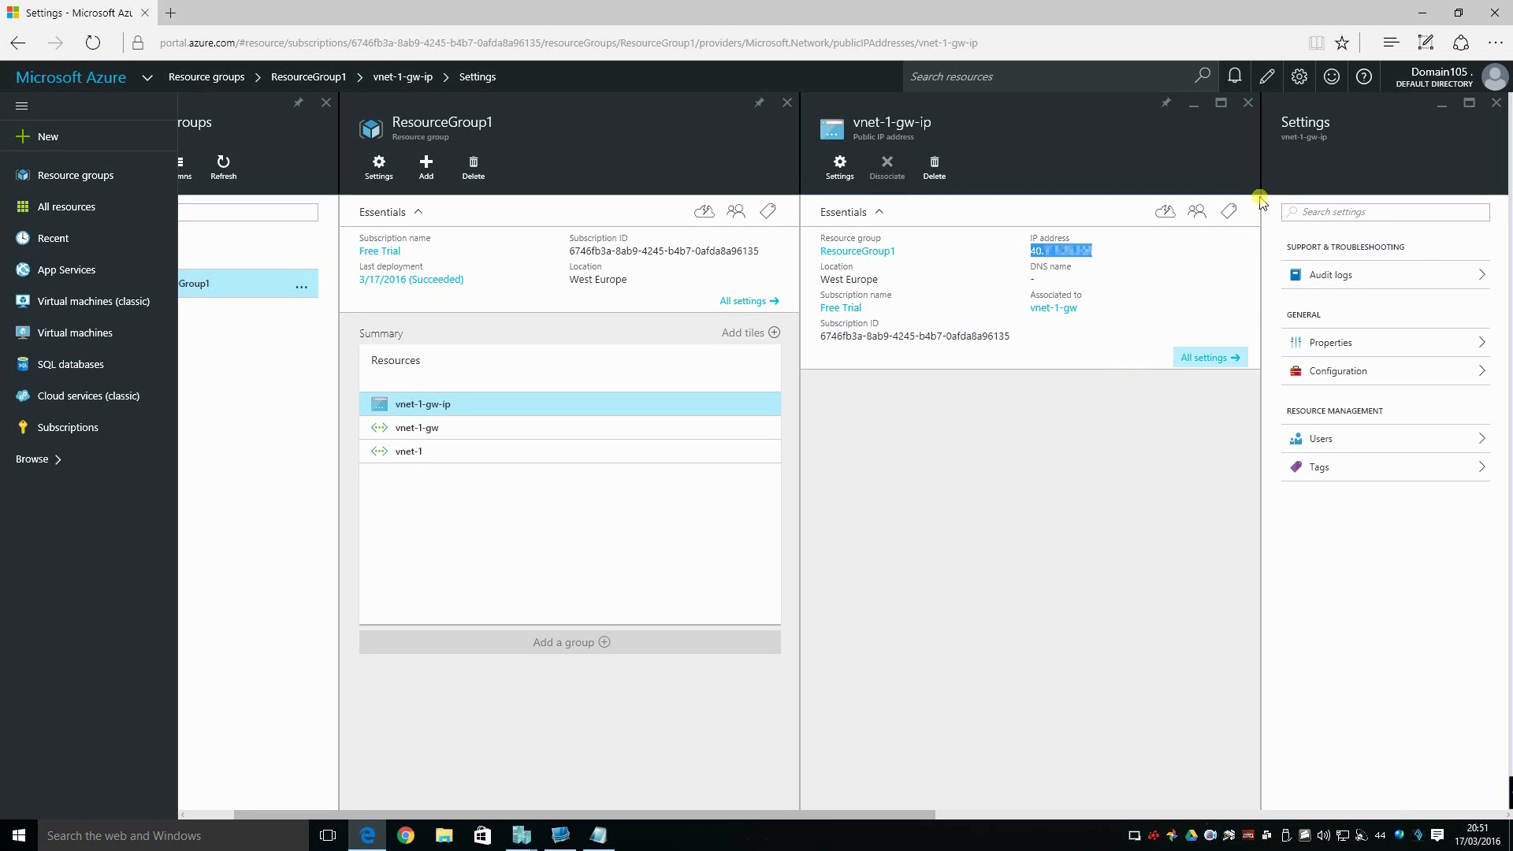
Find the Microsoft Local network gateway for ResourceGroup1 in the marketplace and start creating one named OnpremNetwork1.
left_click(240, 364)
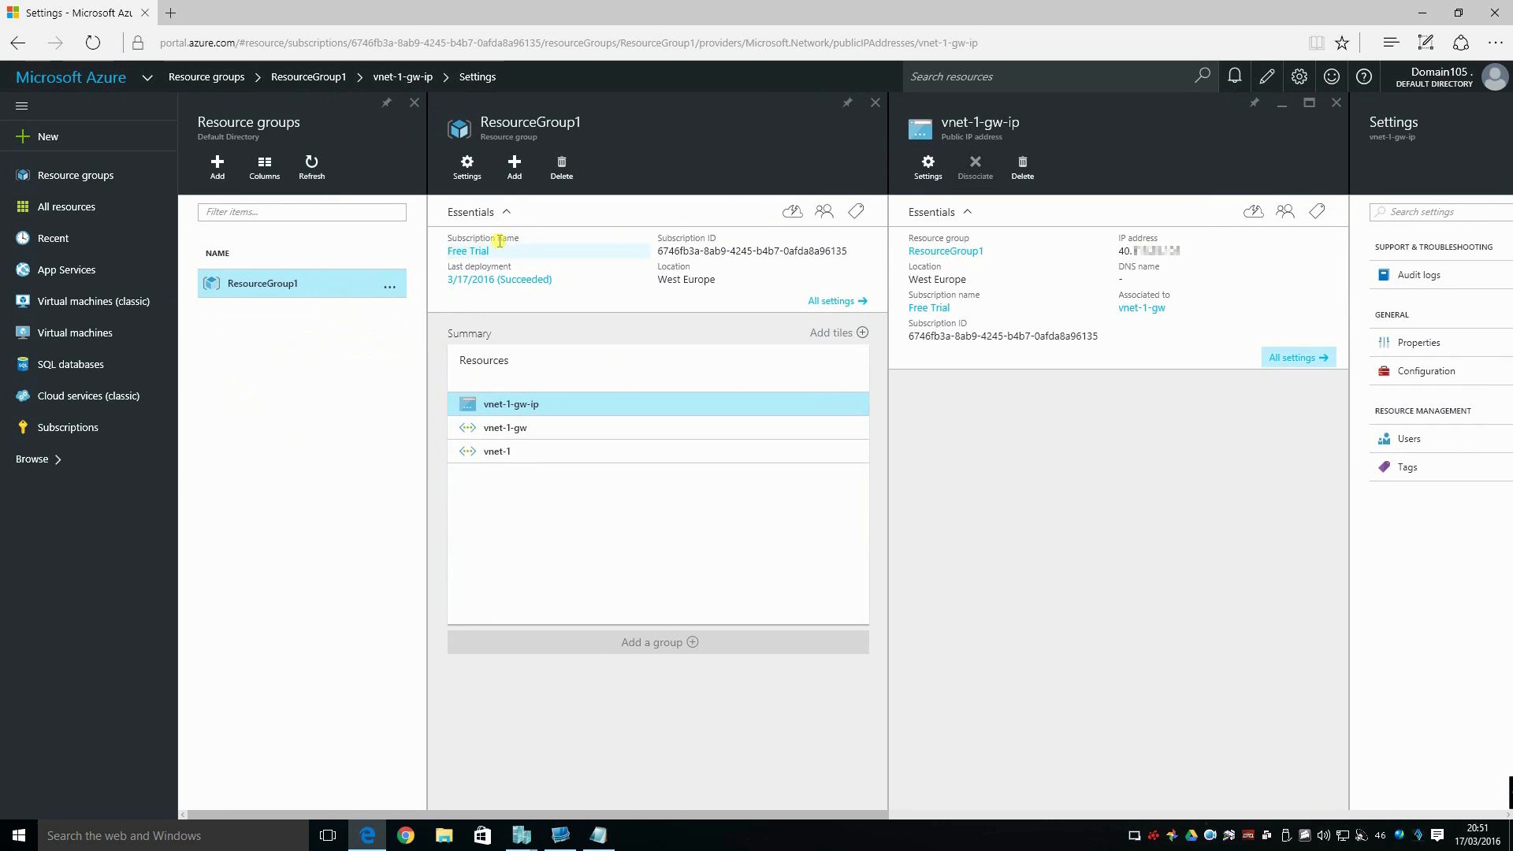
left_click(514, 167)
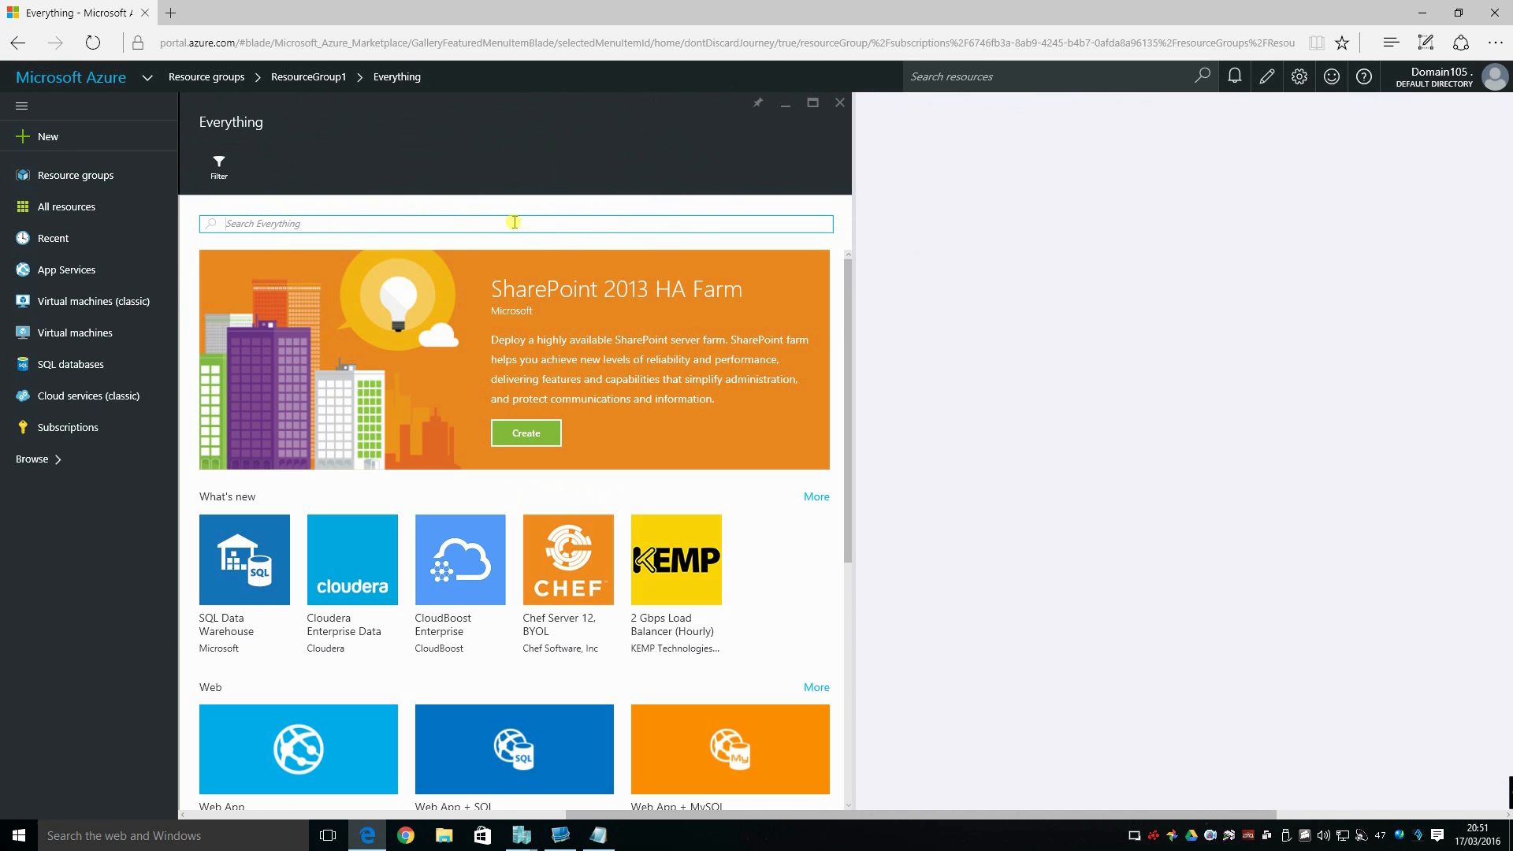
type("local ne")
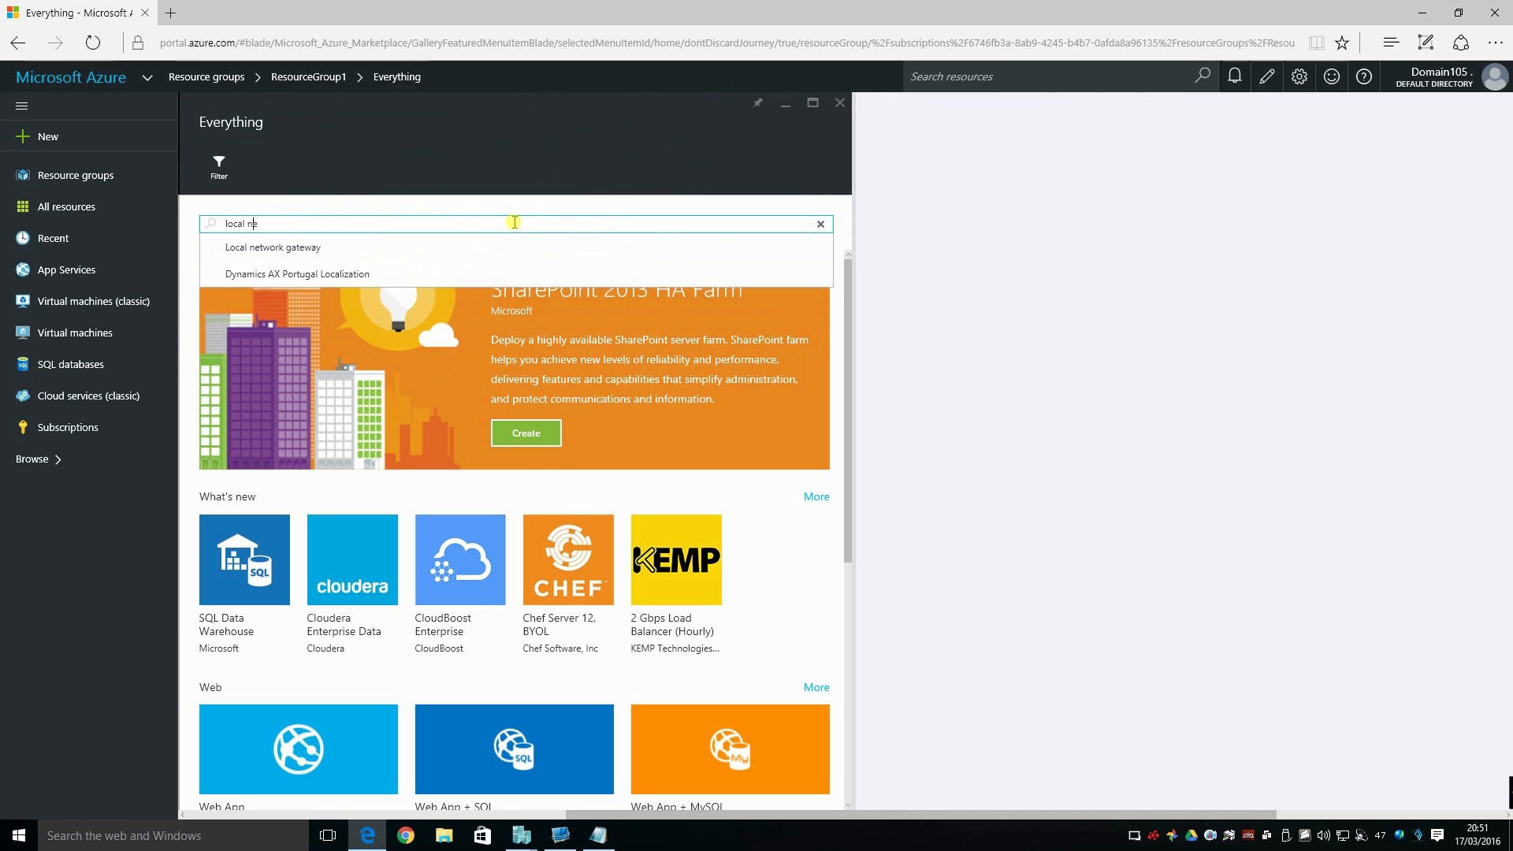
type("twork")
left_click(418, 247)
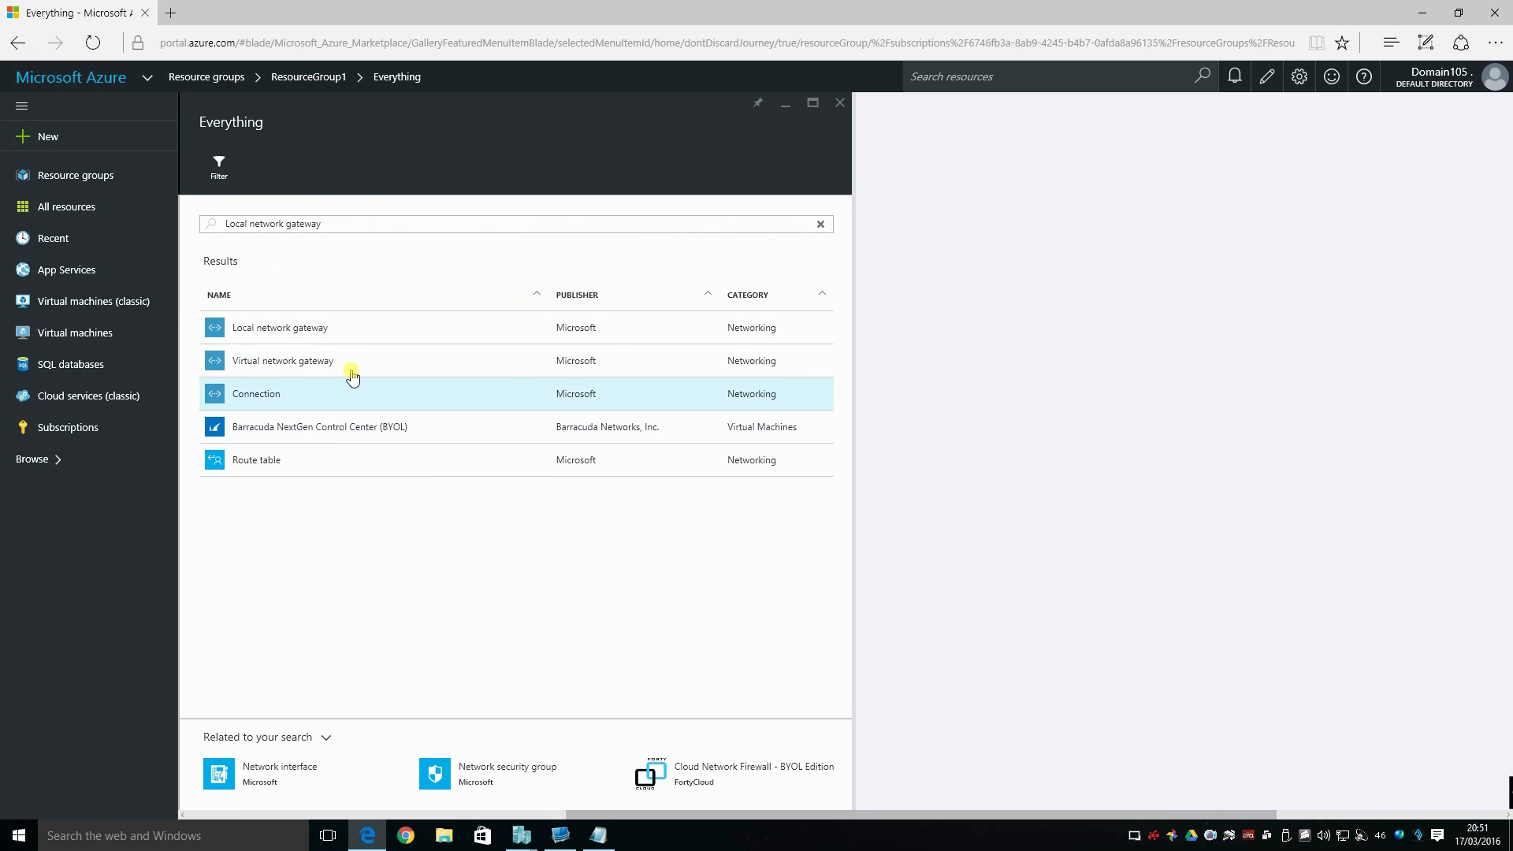
left_click(263, 330)
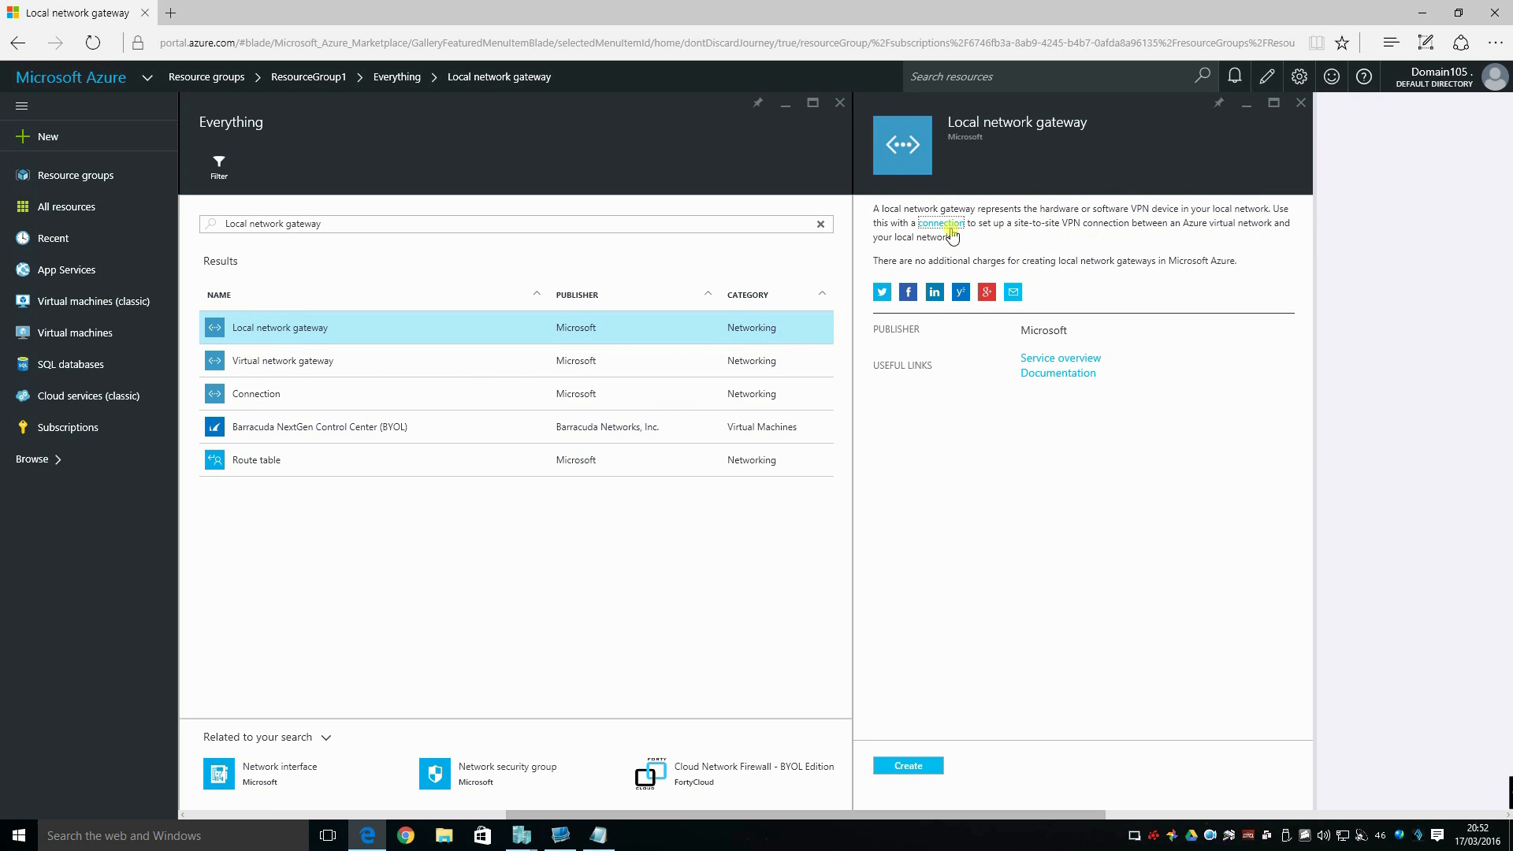
left_click(910, 767)
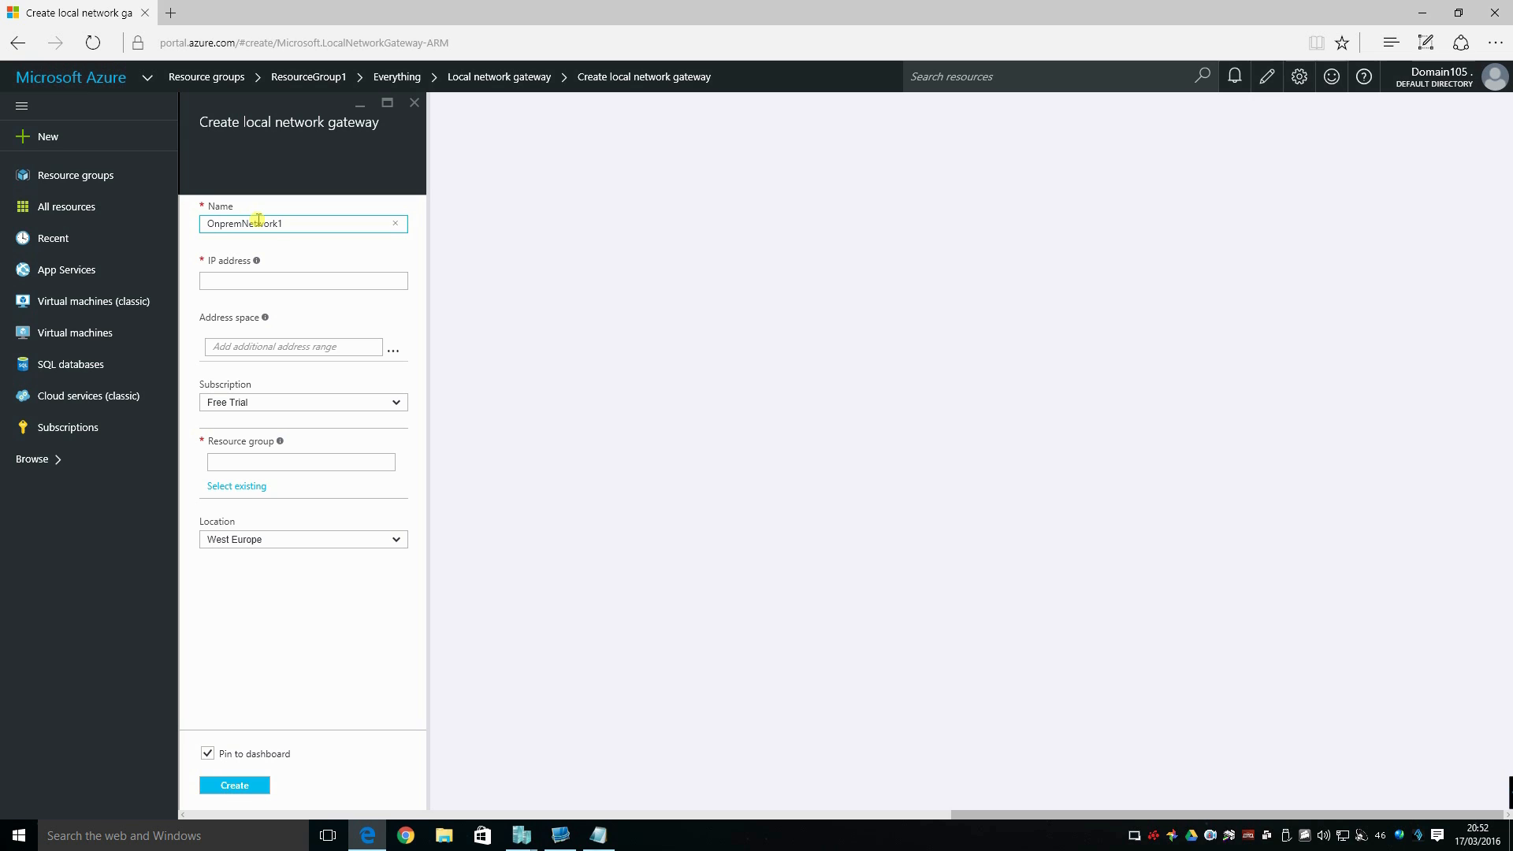
Enter the on-premises VPN device's public IP address and add 192.168.0.0/24 as the local network's address space.
left_click(247, 281)
key("ctrl+v")
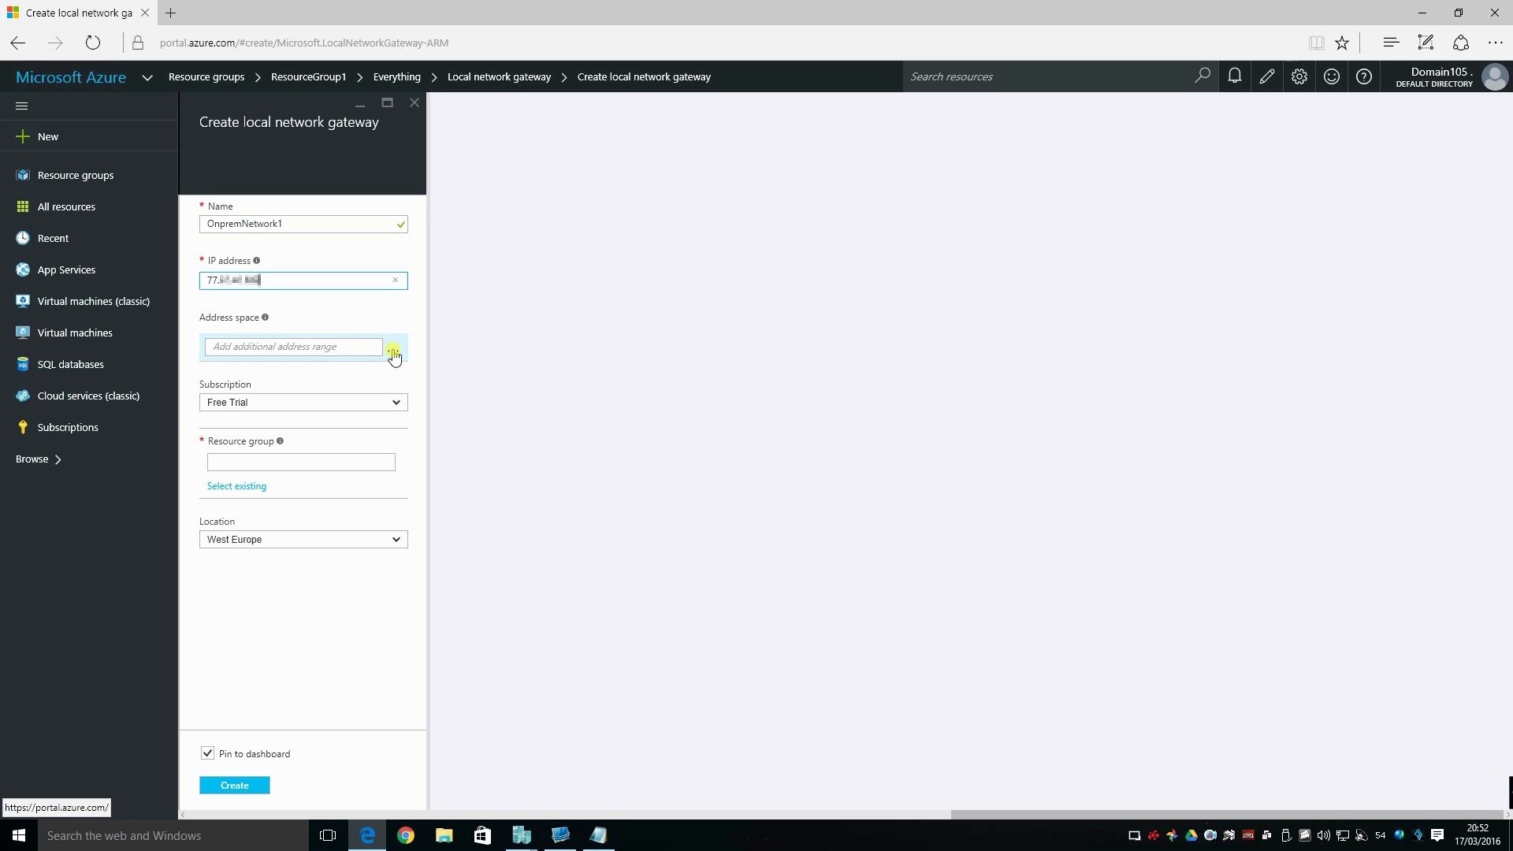
left_click(357, 345)
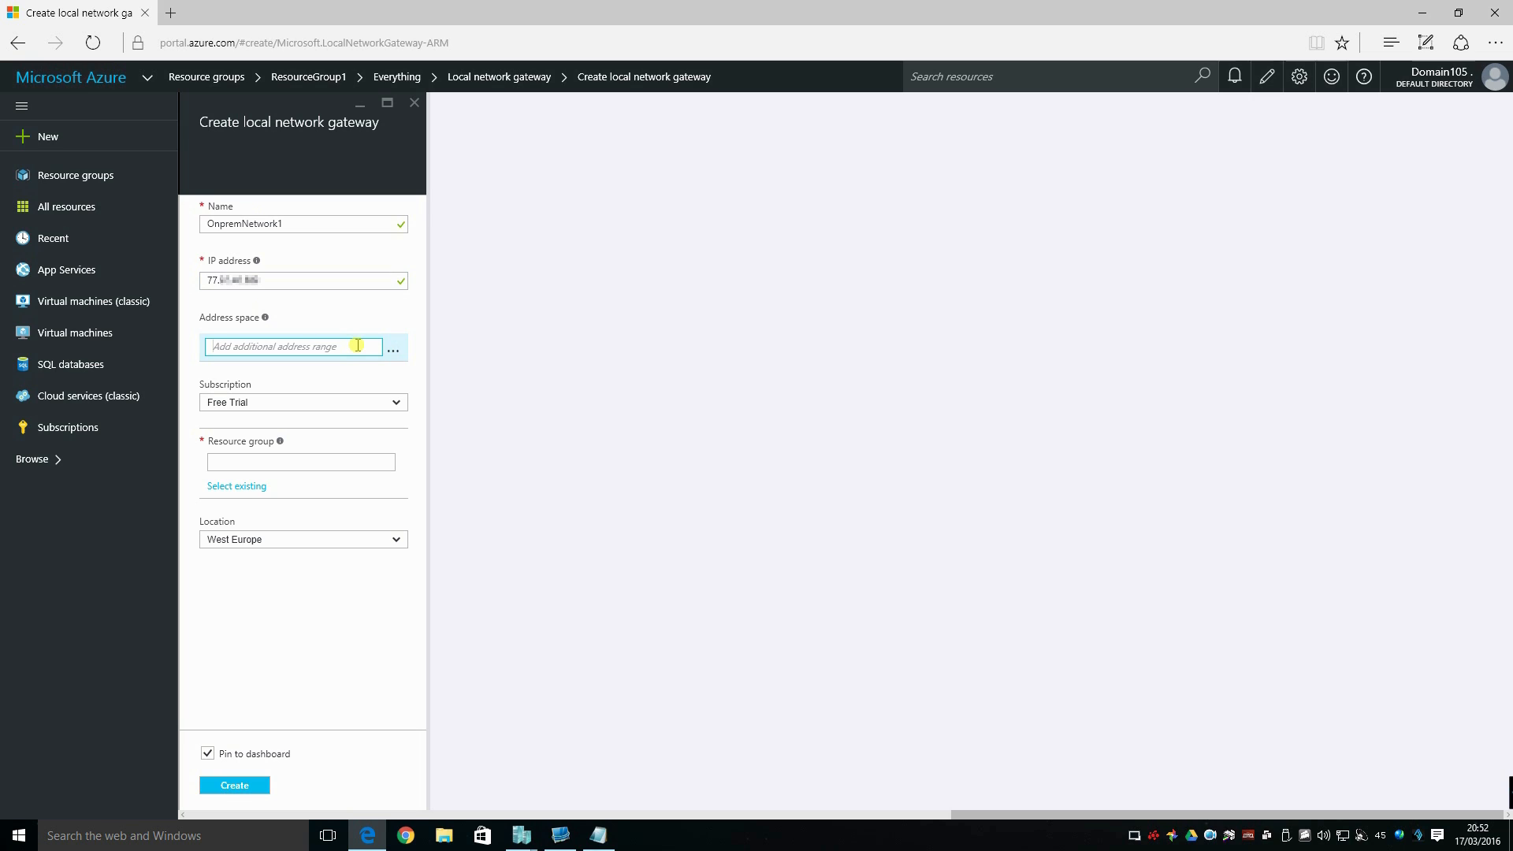
left_click(391, 351)
left_click(336, 348)
type("192.168.0")
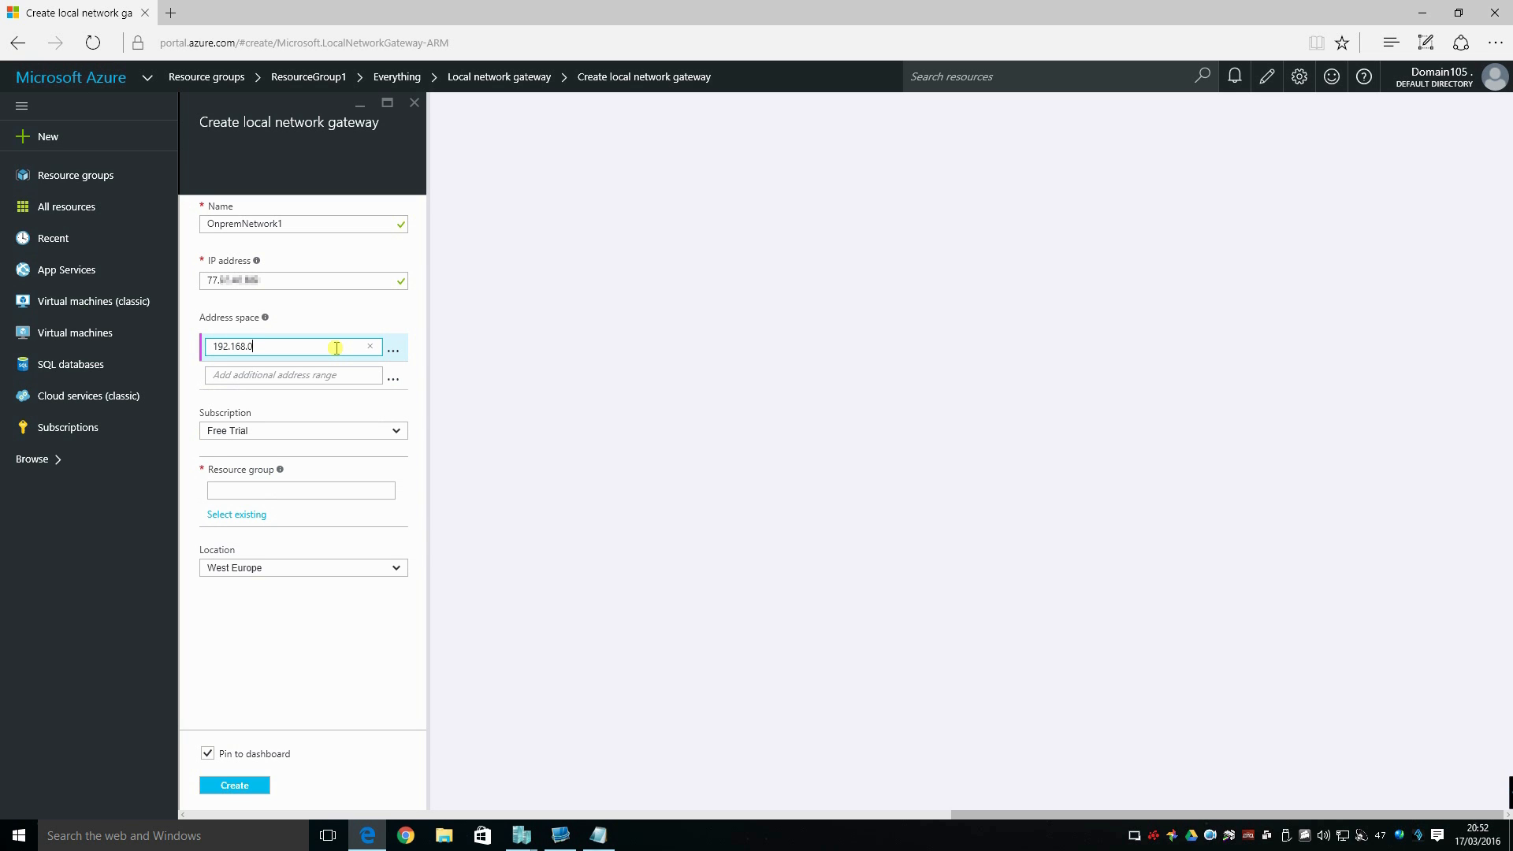
type(".0/24")
left_click(355, 381)
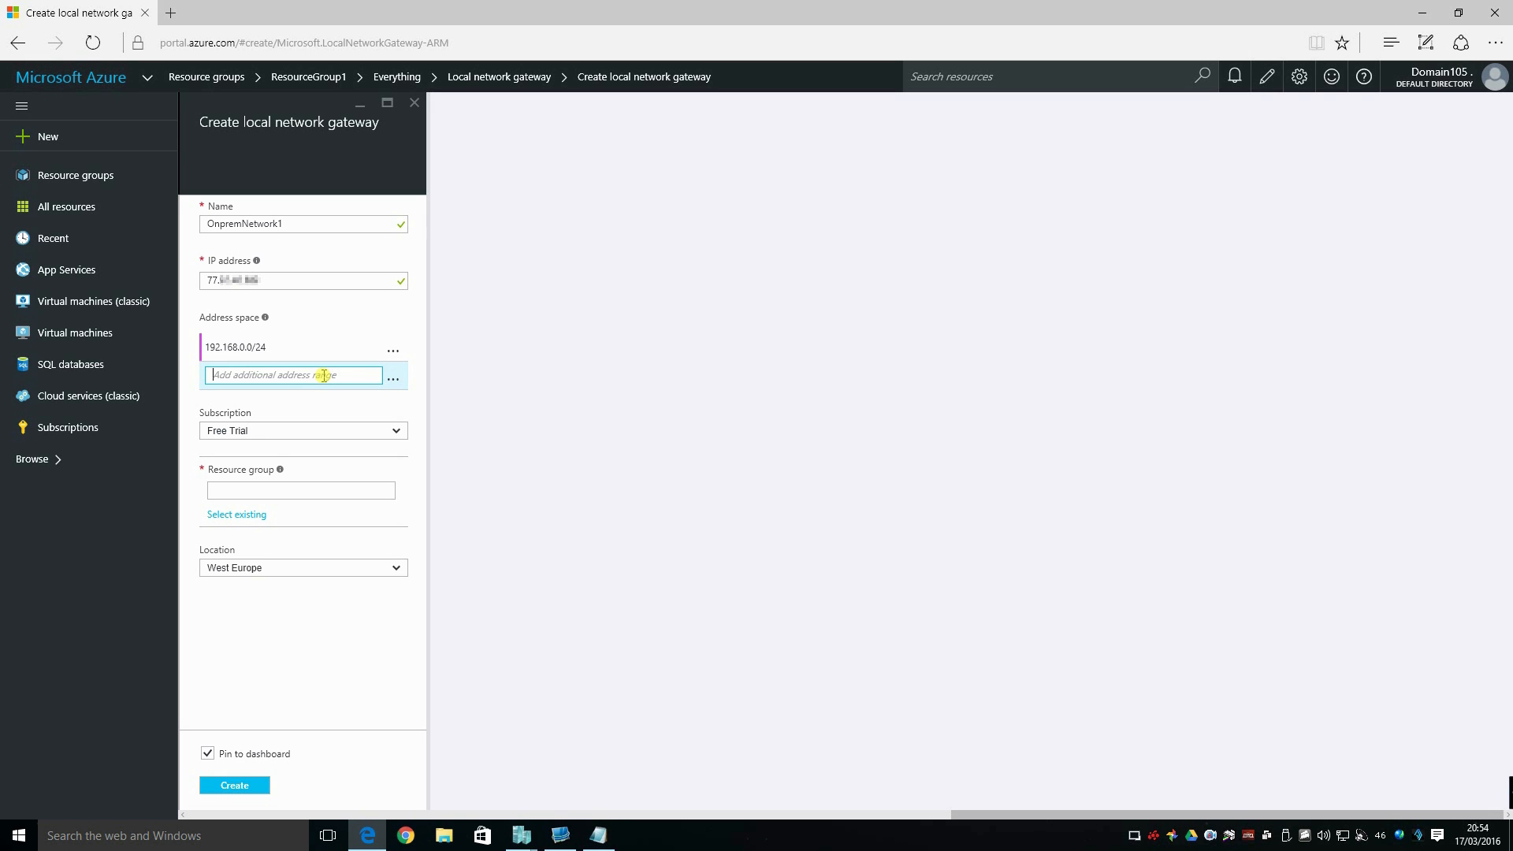
Assign the local network gateway to the existing ResourceGroup1 and create it without pinning it to the dashboard.
left_click(402, 436)
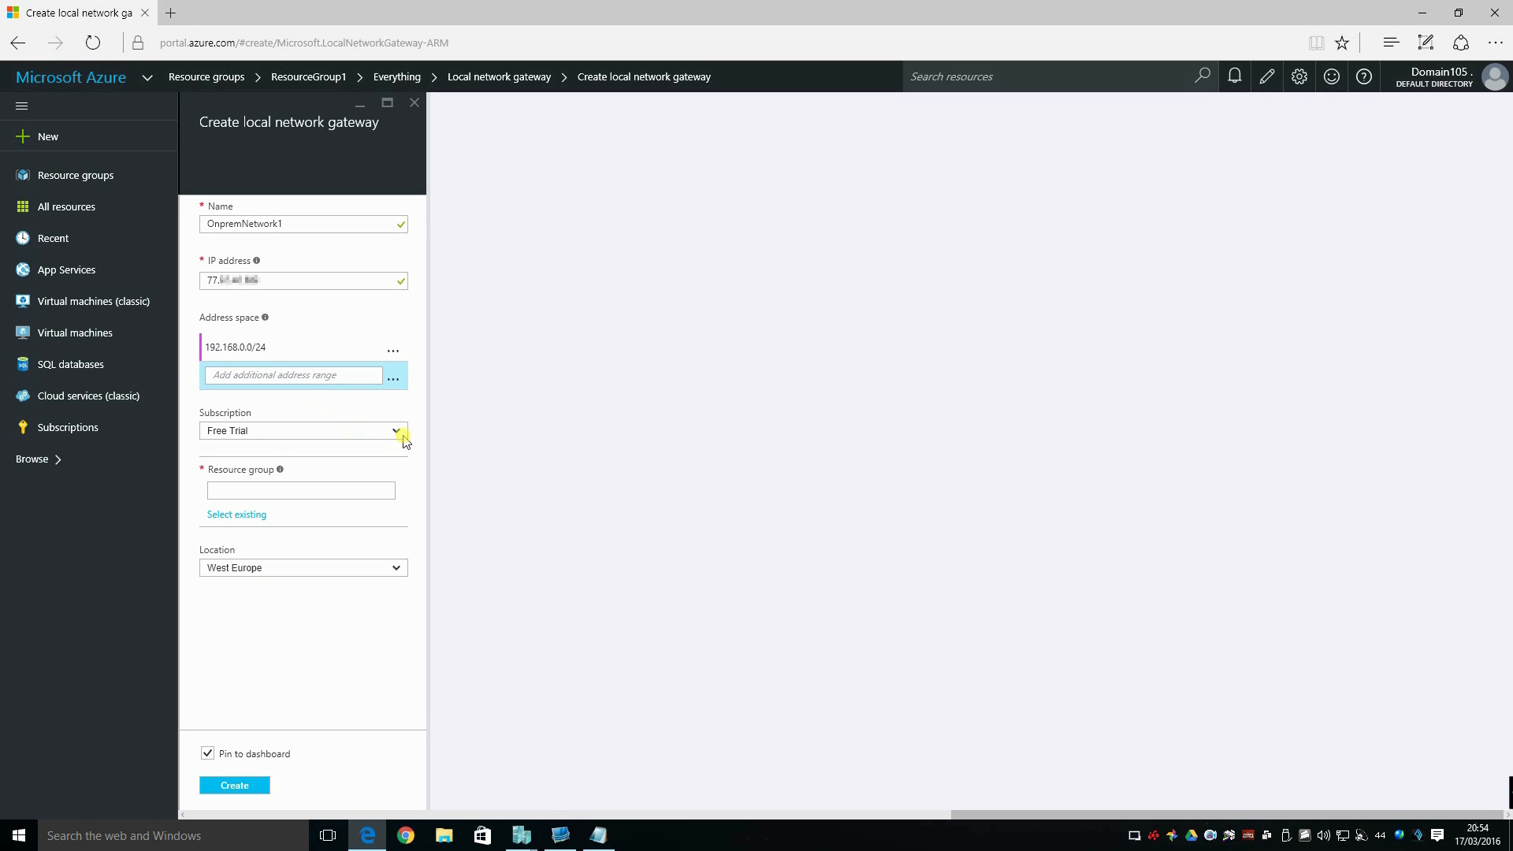
left_click(400, 433)
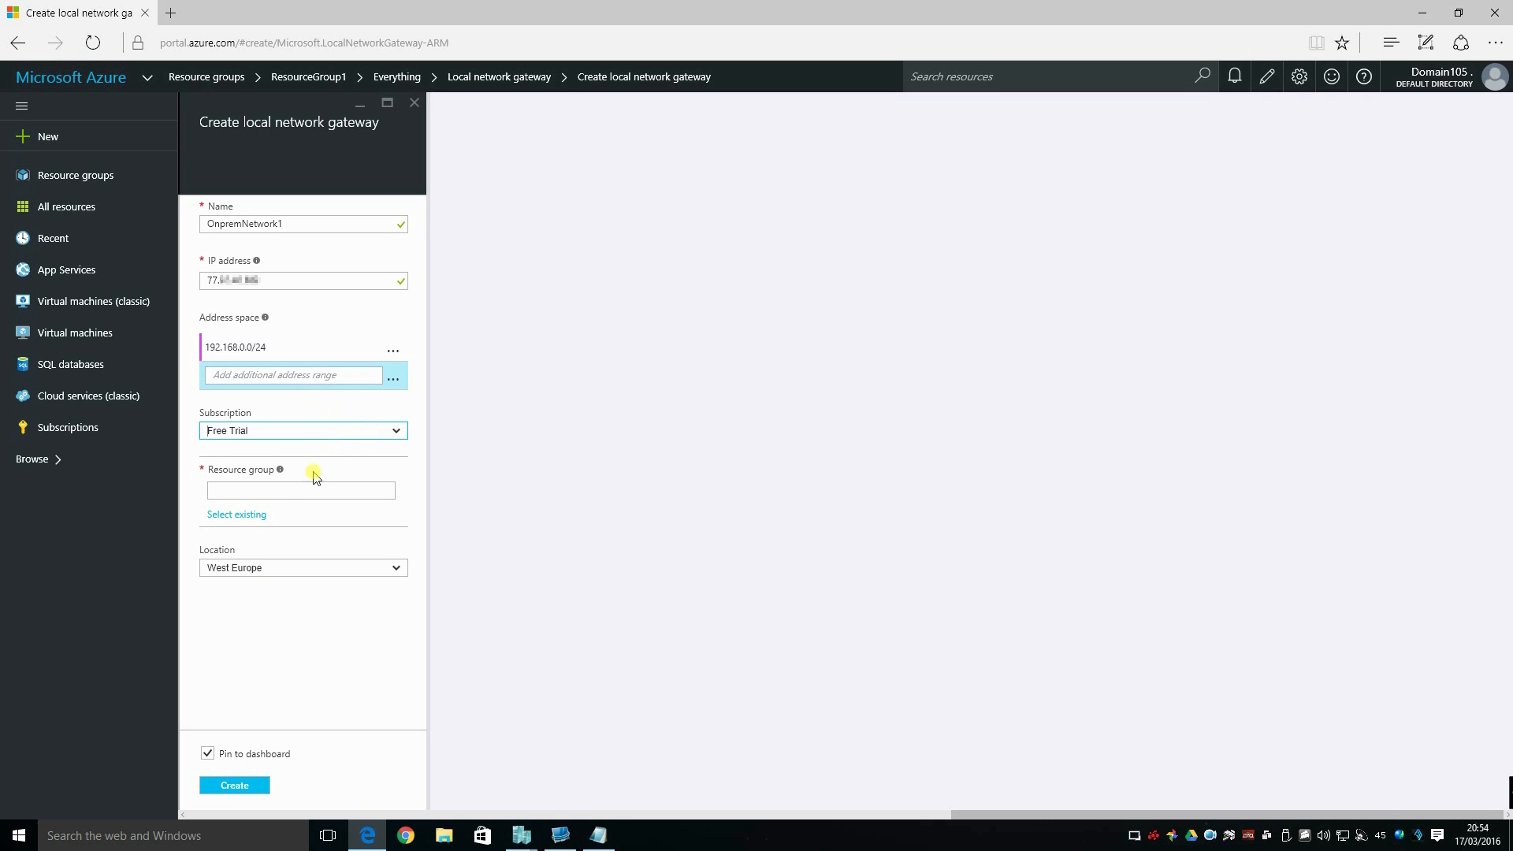
left_click(237, 513)
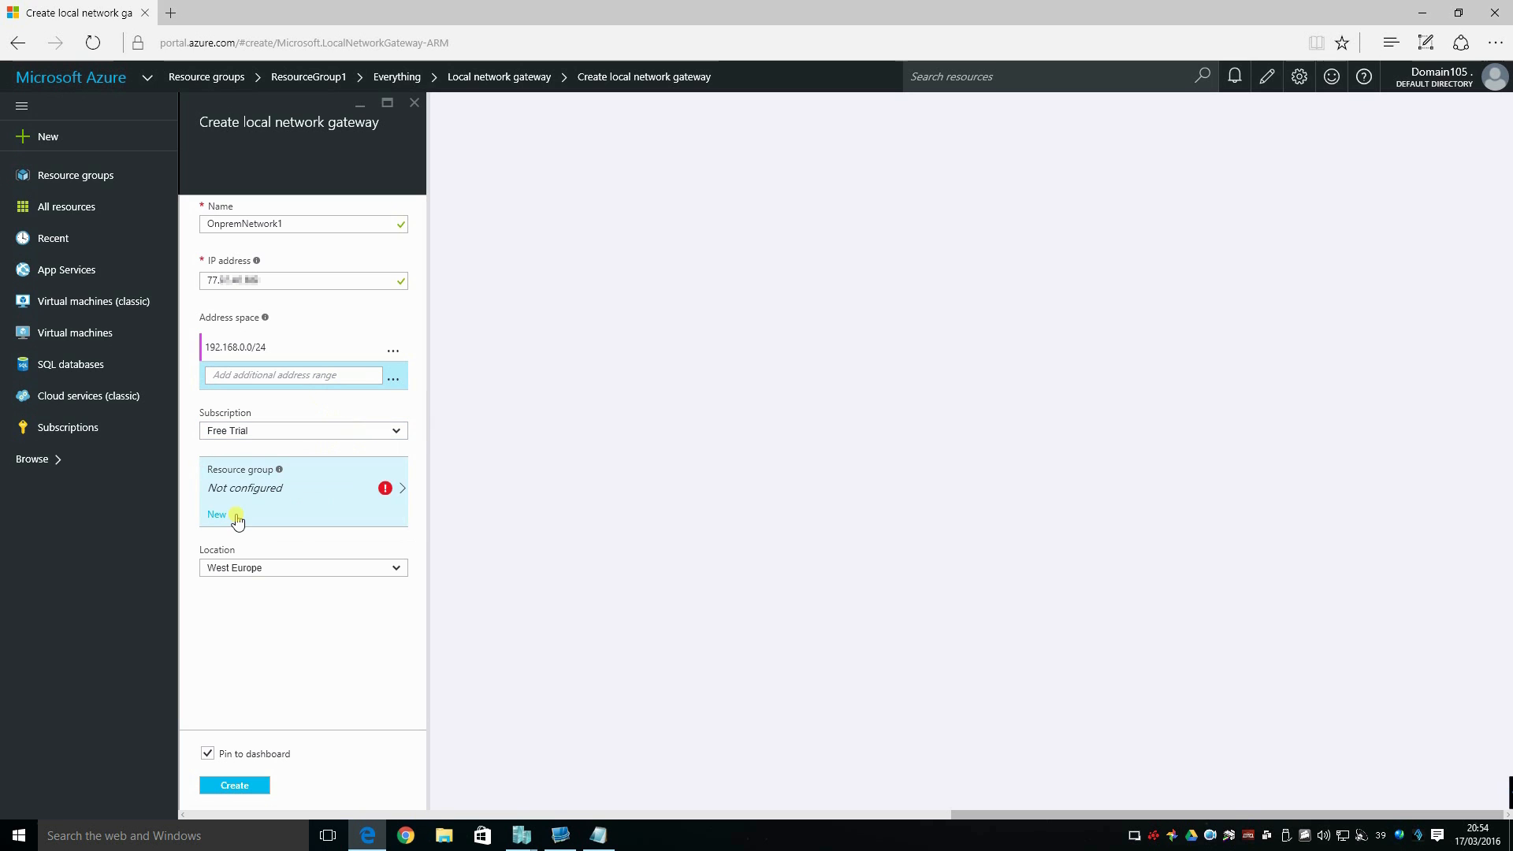
left_click(402, 493)
left_click(504, 226)
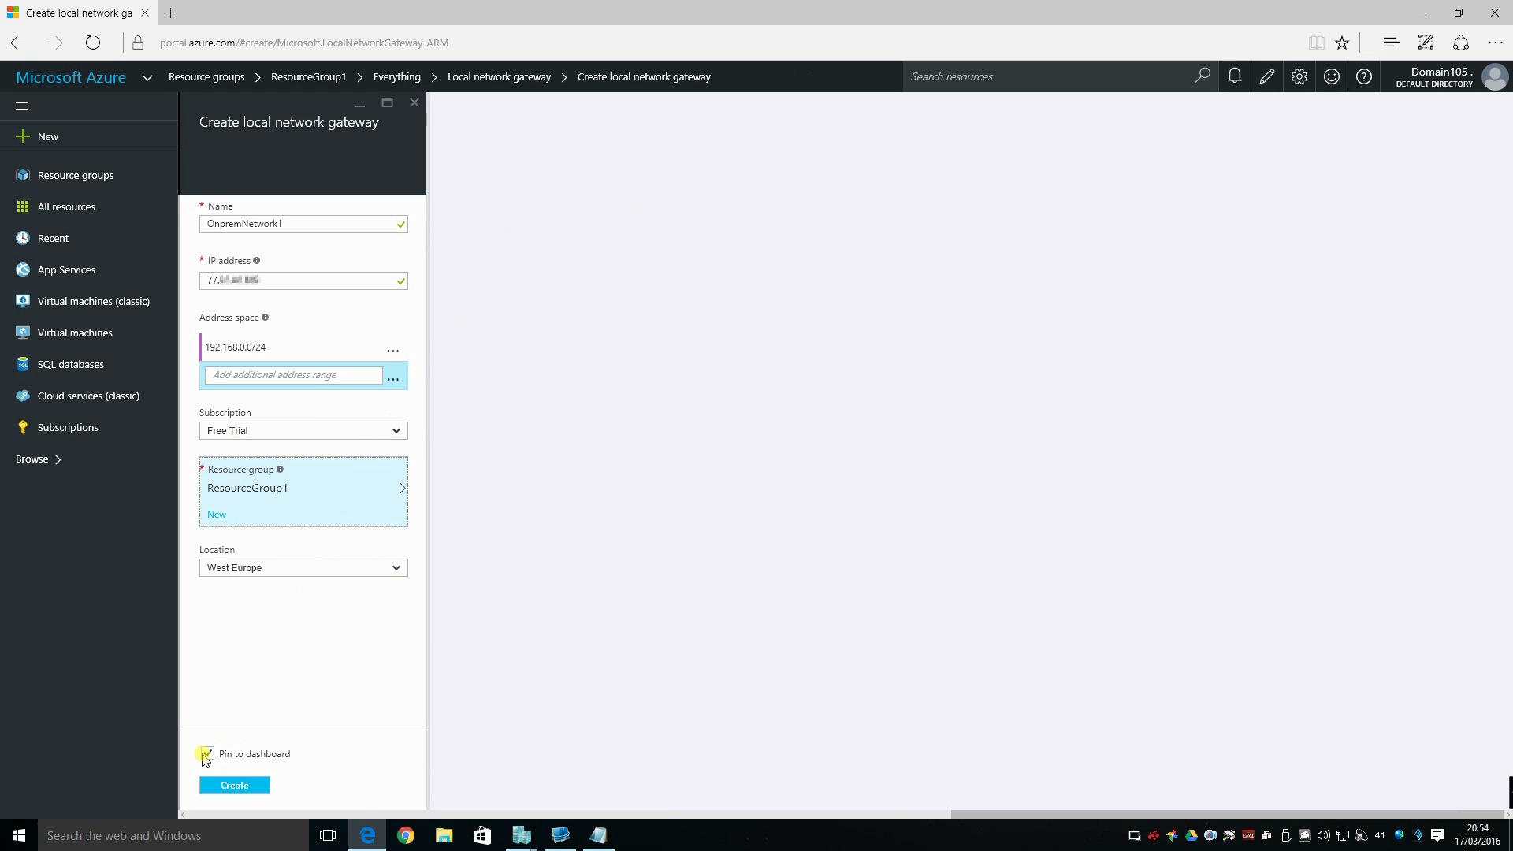
left_click(207, 756)
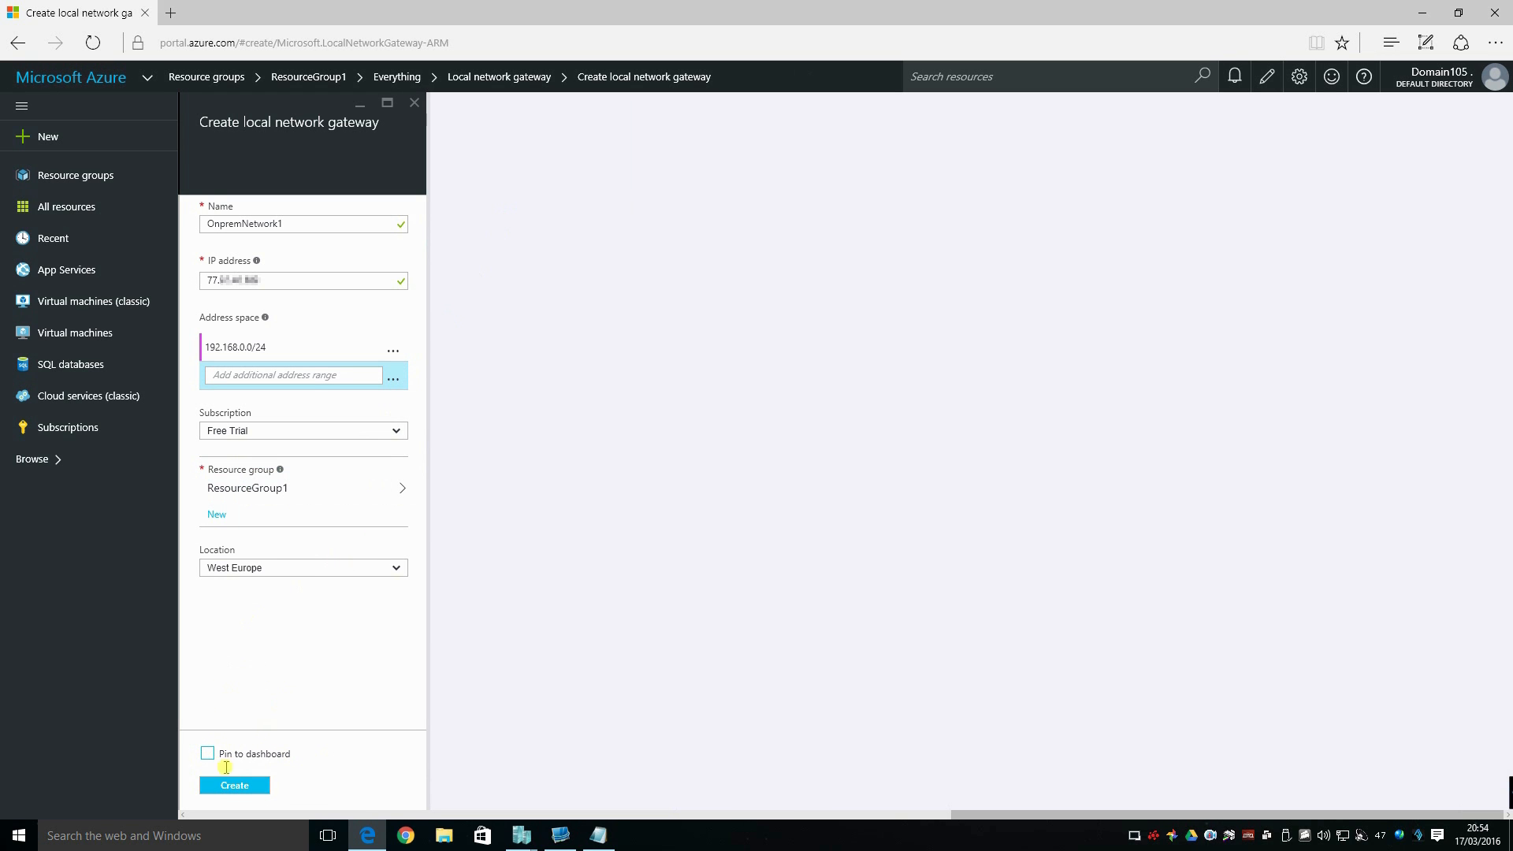
left_click(239, 786)
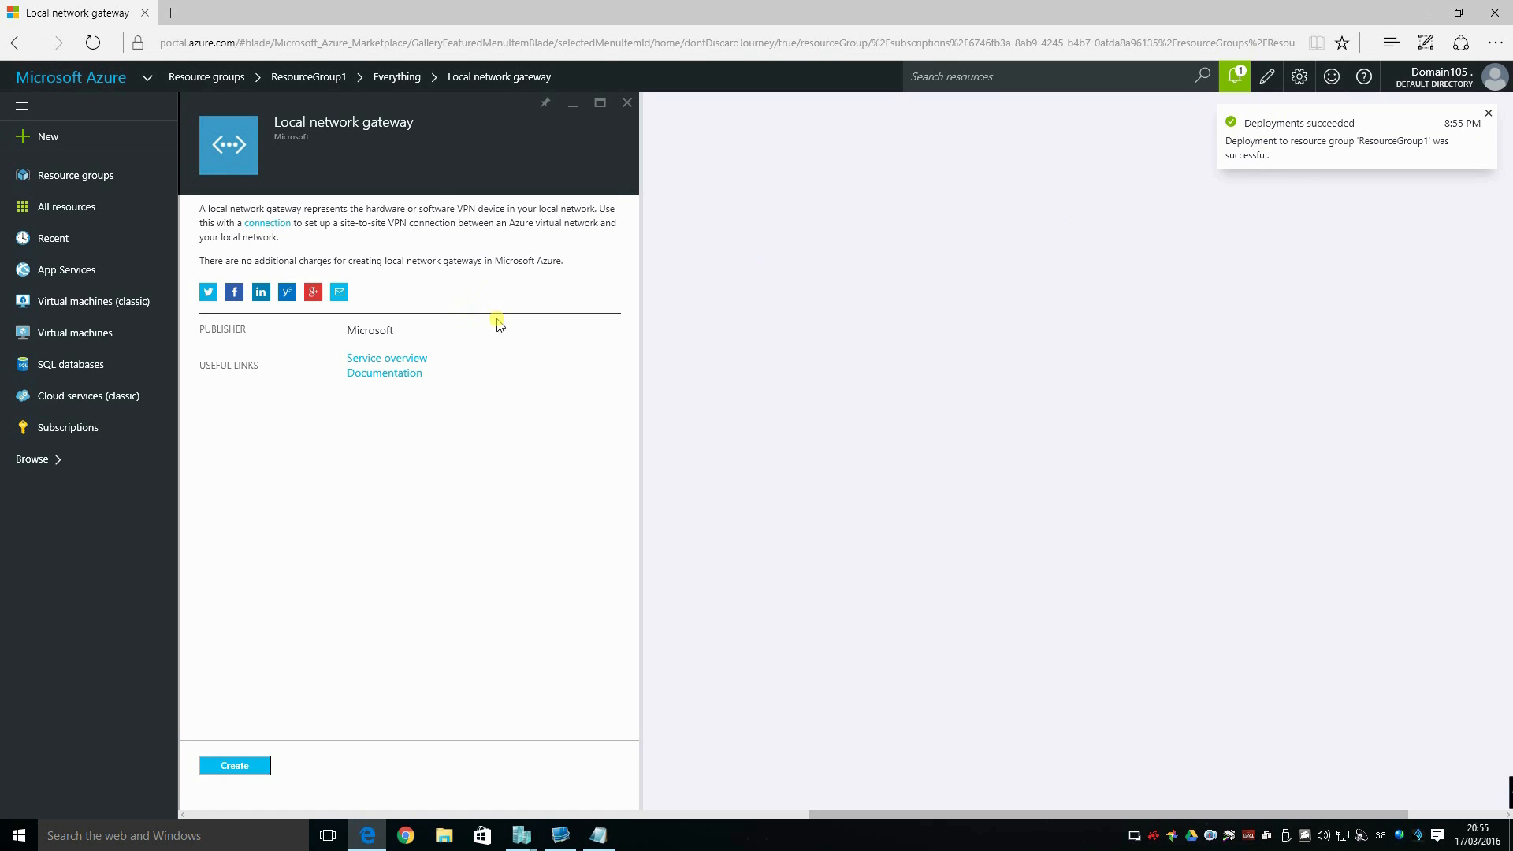
Leave the marketplace, reopen ResourceGroup1 and open the connections of the OnpremNetwork1 local network gateway.
left_click(625, 103)
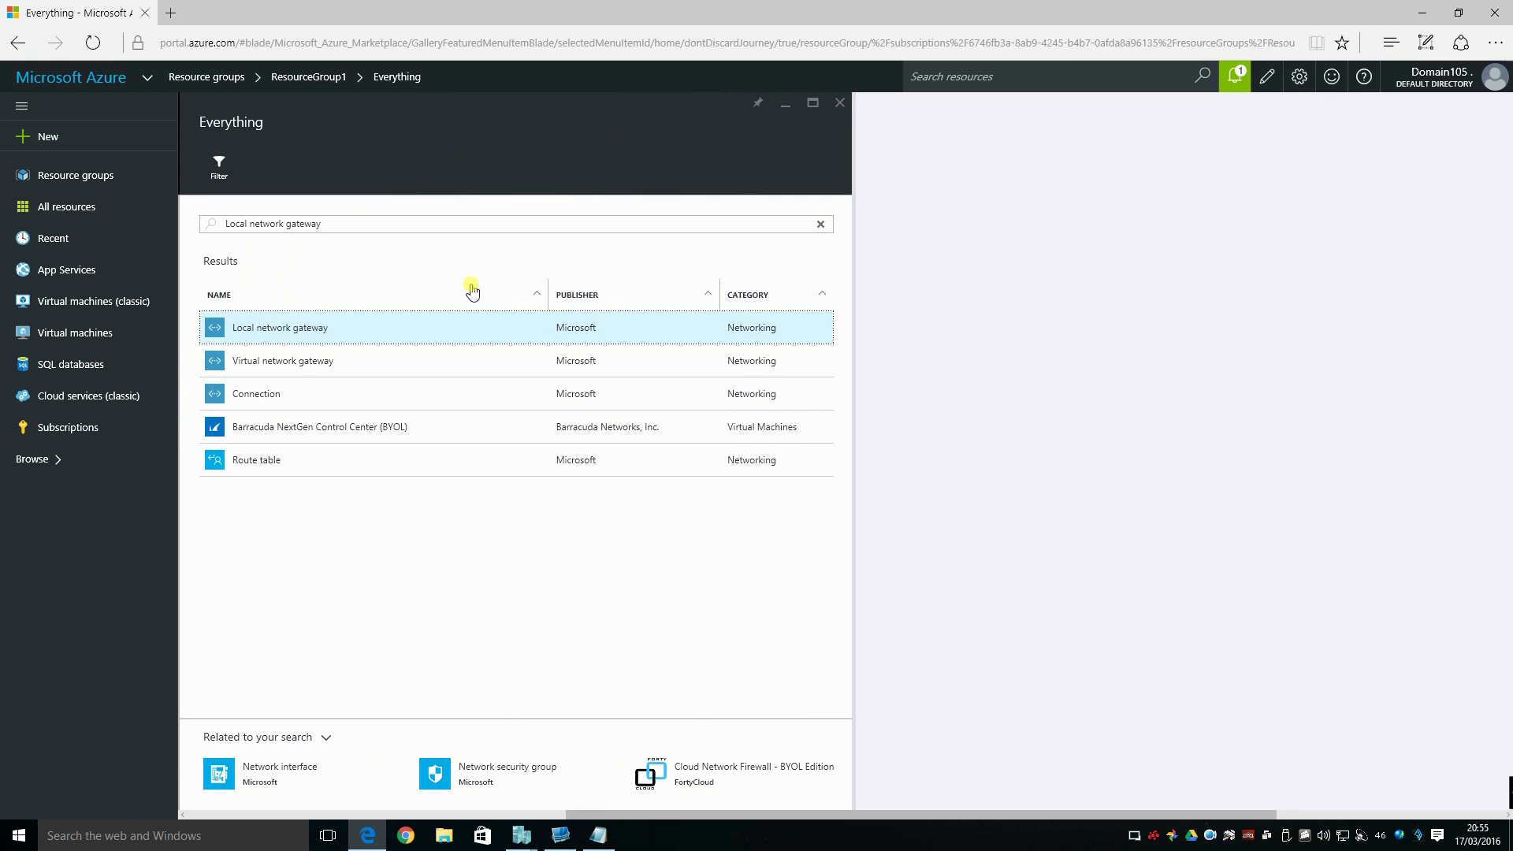
left_click(841, 102)
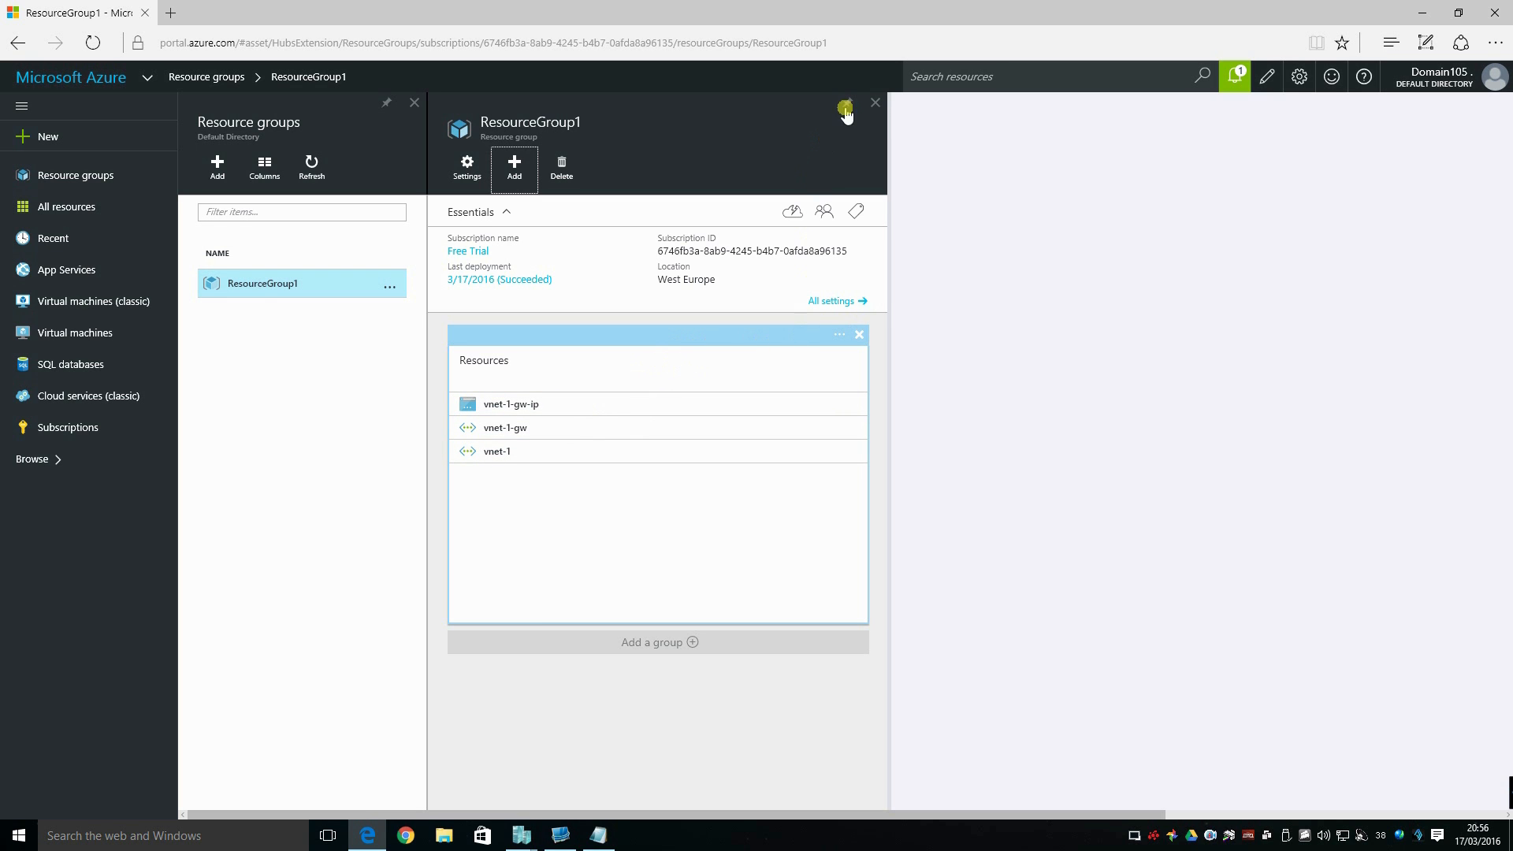
left_click(875, 103)
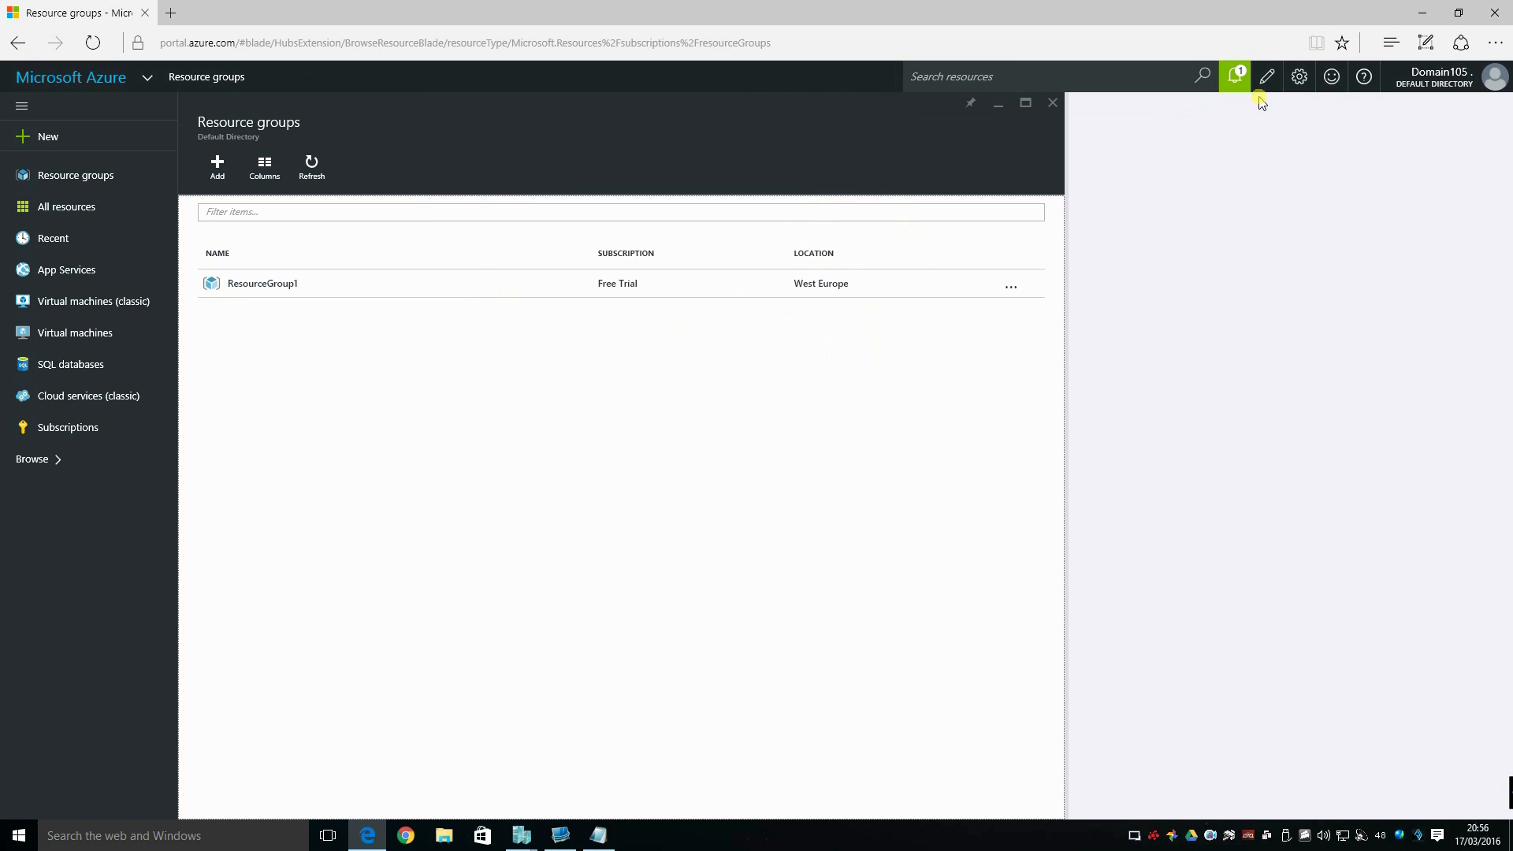
left_click(1236, 79)
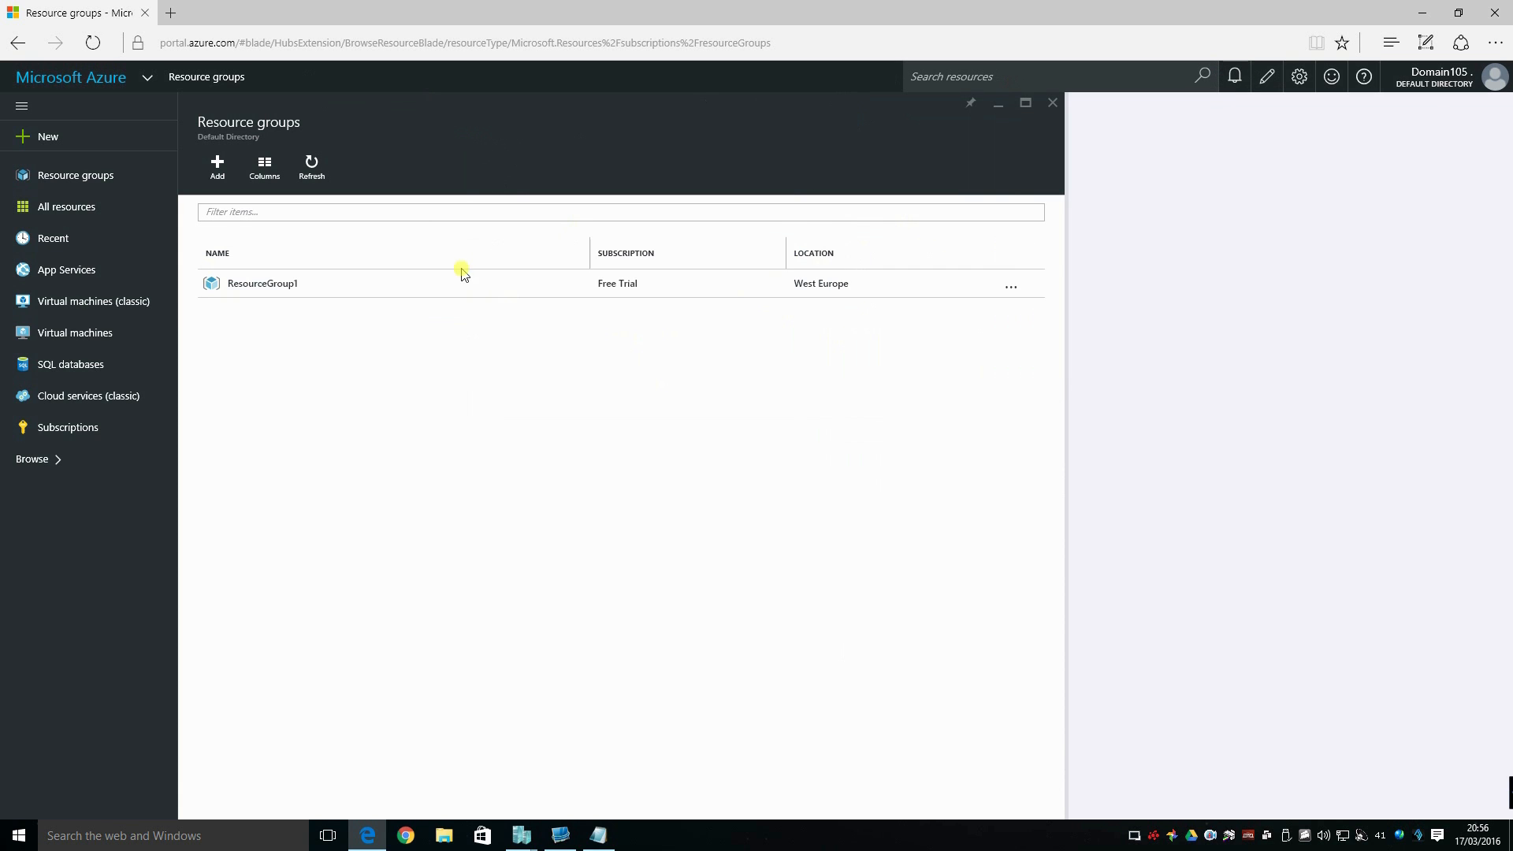
left_click(249, 286)
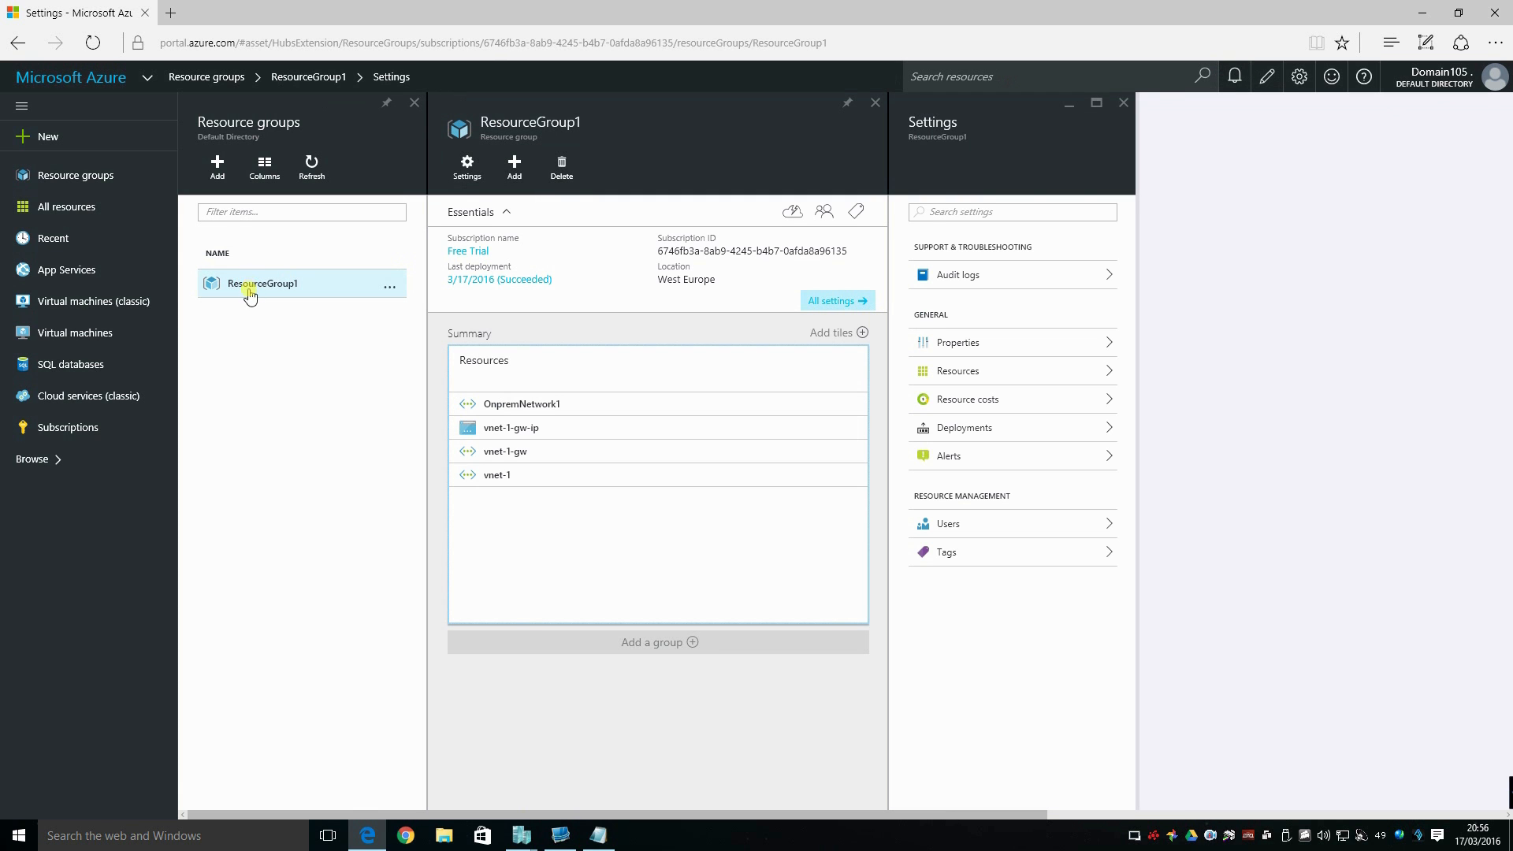
left_click(533, 409)
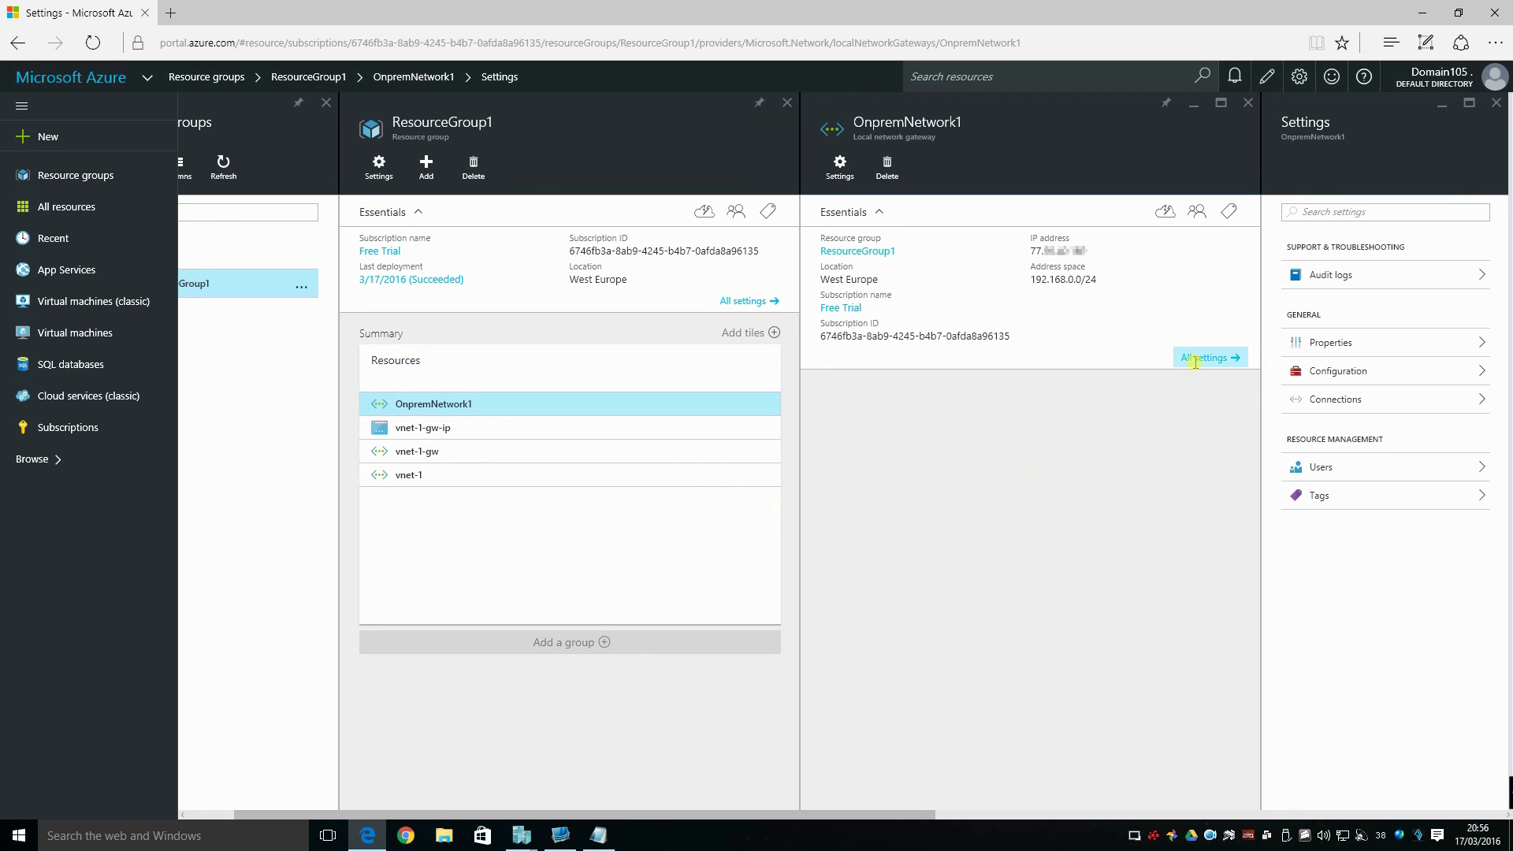
left_click(1318, 402)
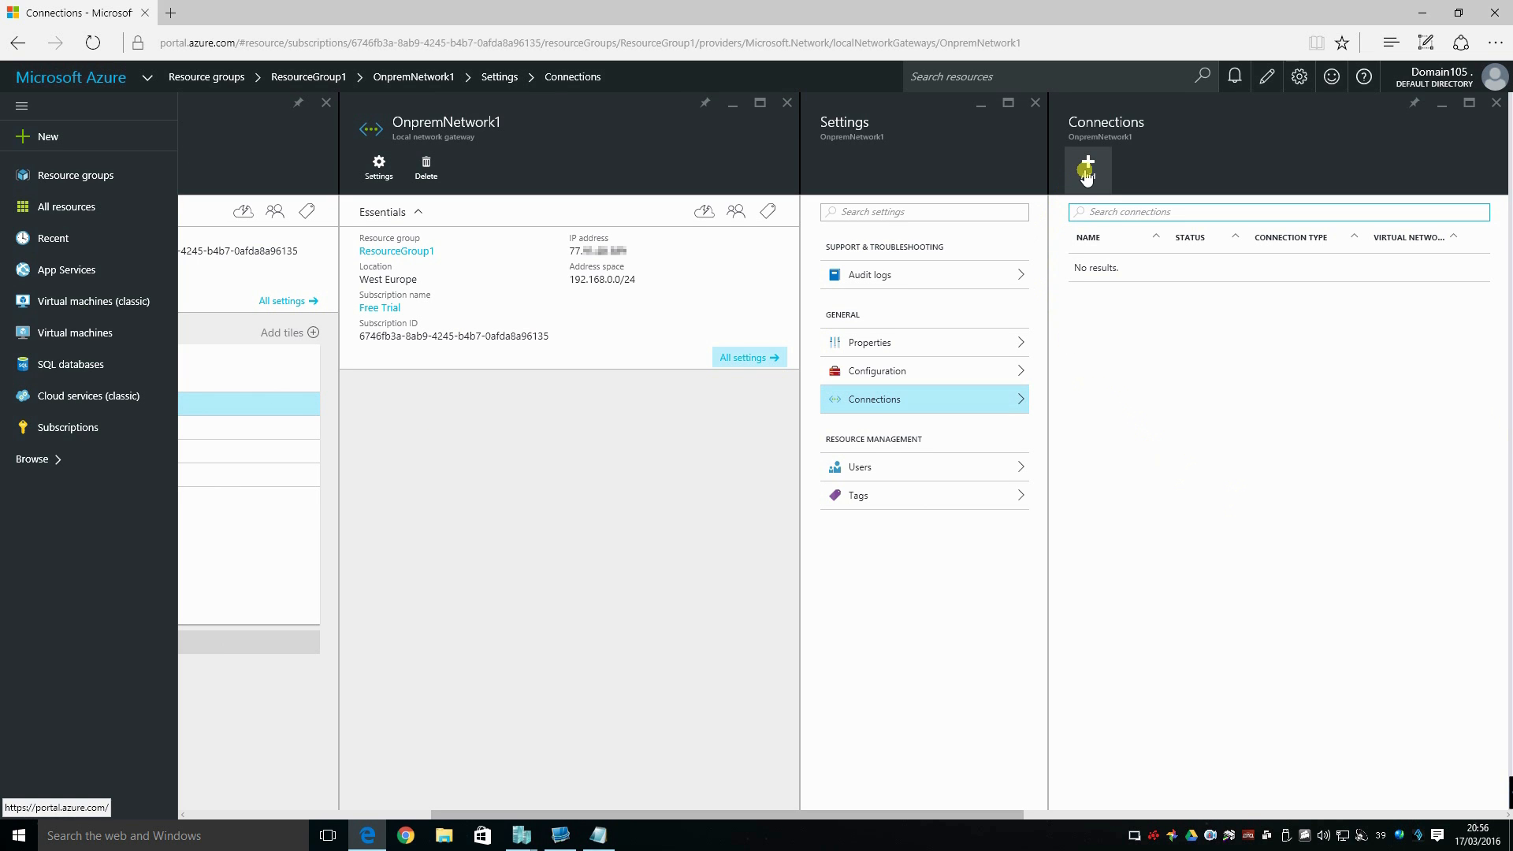
Start adding a connection named vnet-1-OnPrem-Conn and choose vnet-1-gw as its virtual network gateway.
left_click(1087, 168)
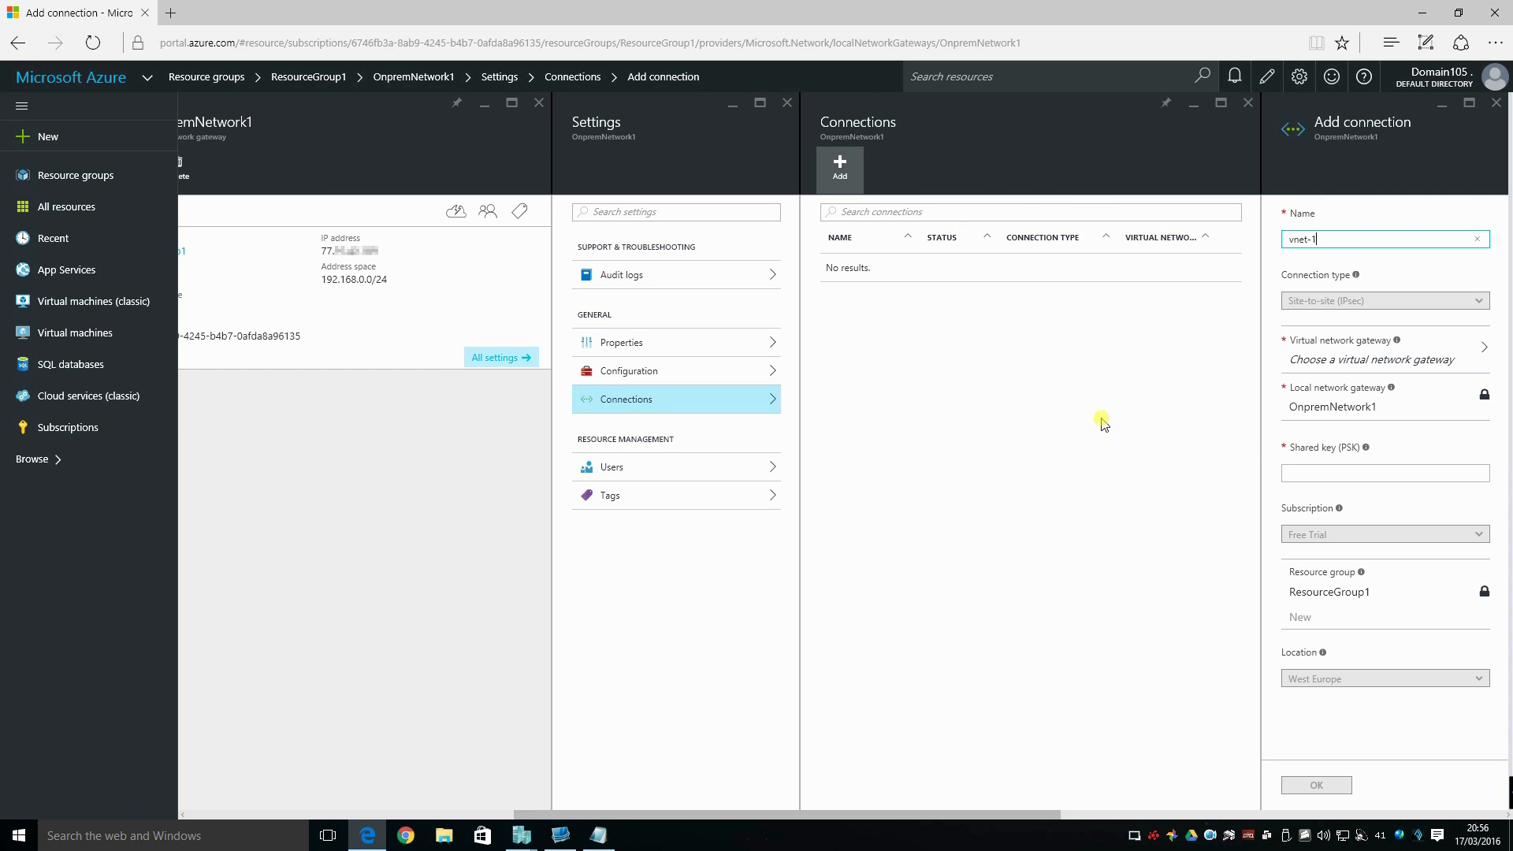
type("OnPrem-Conn")
left_click(1381, 351)
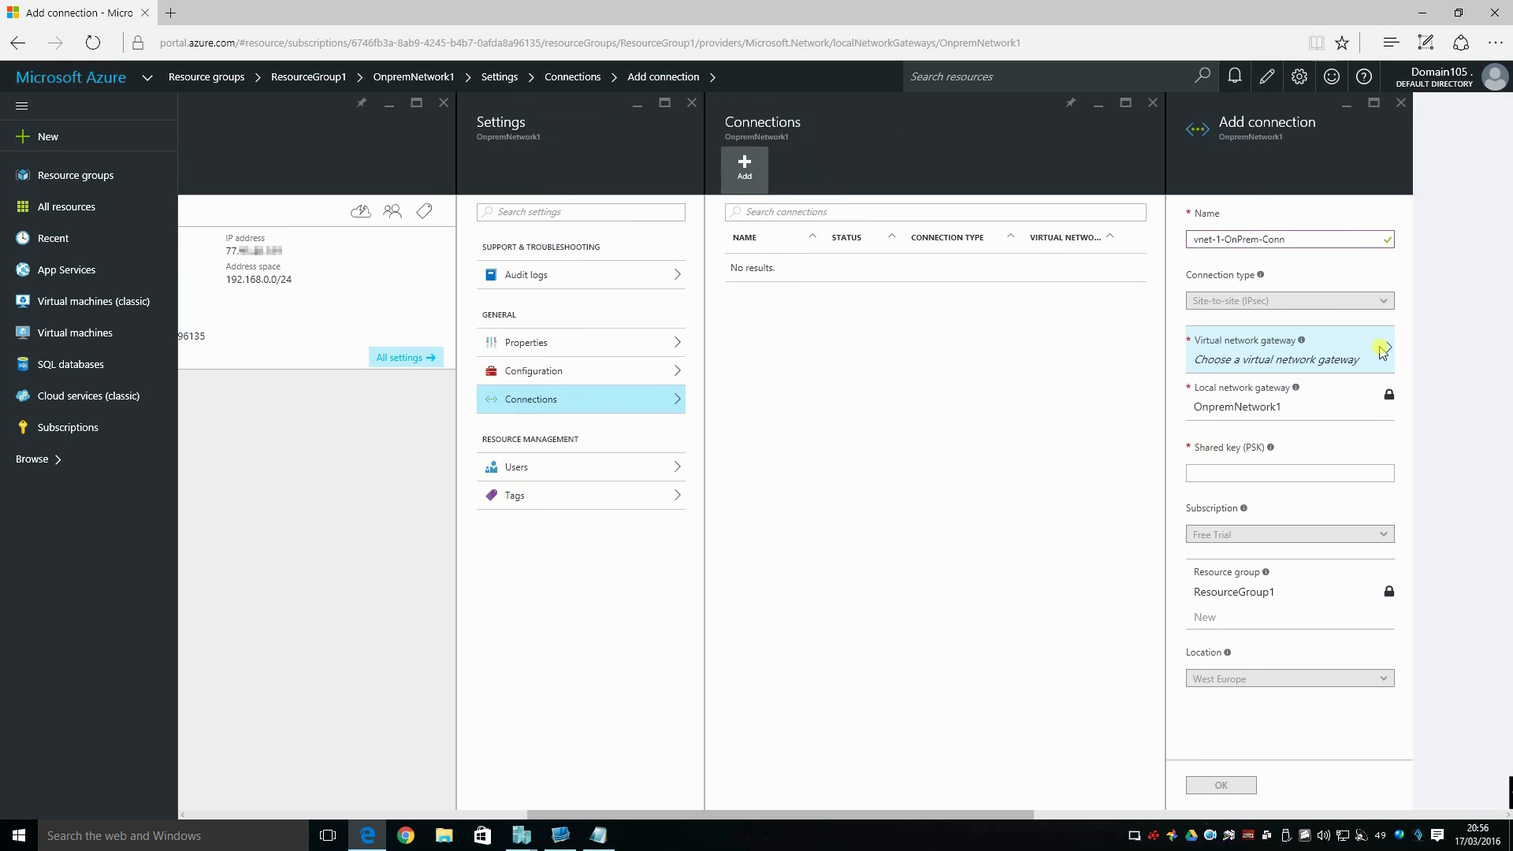
left_click(1381, 230)
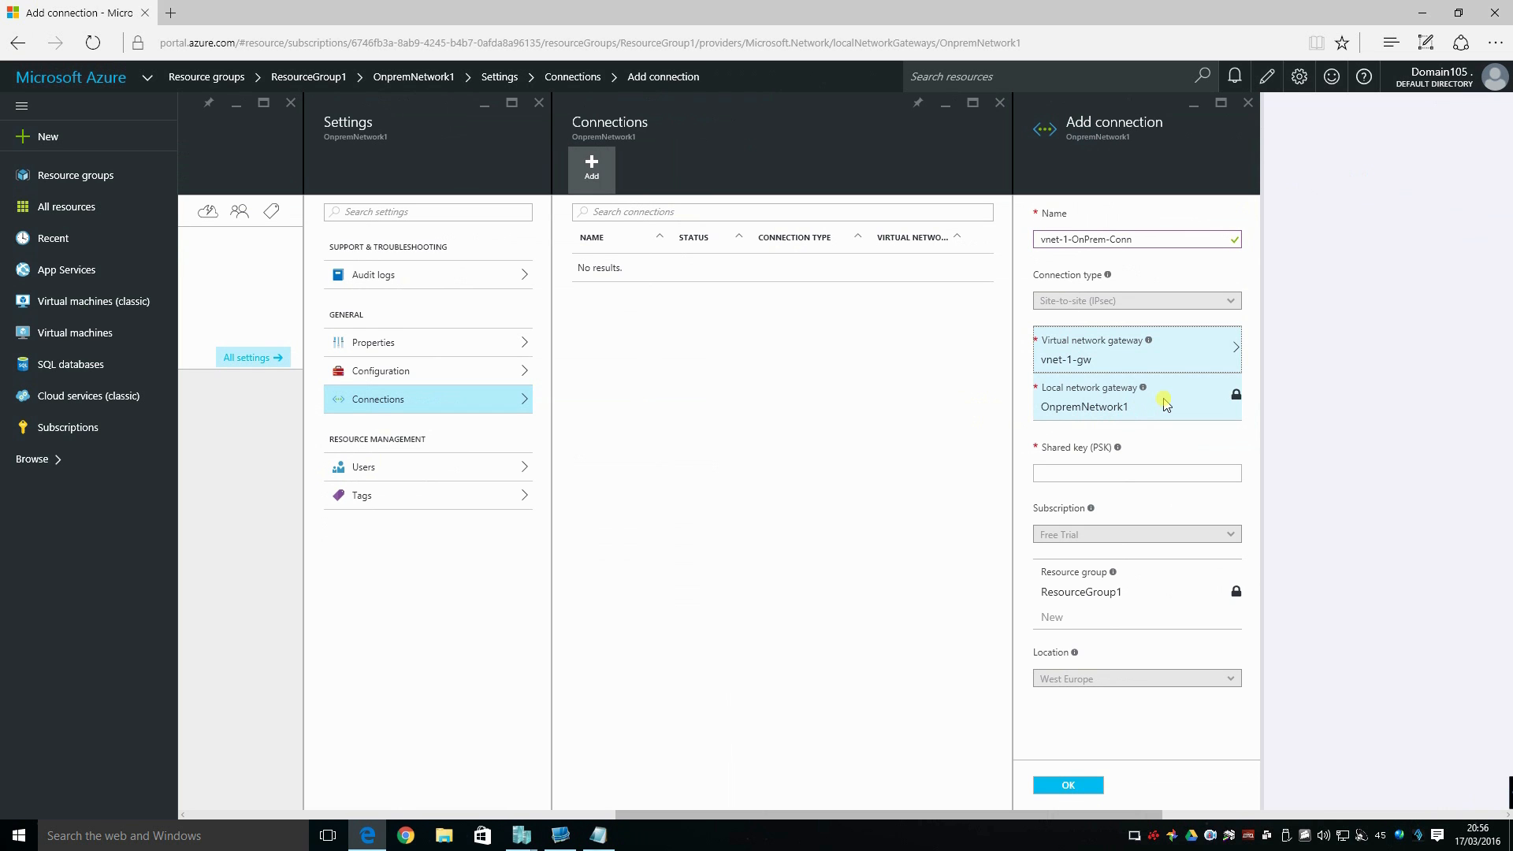
Enter the shared key (PSK) for the connection and create the connection.
left_click(1113, 472)
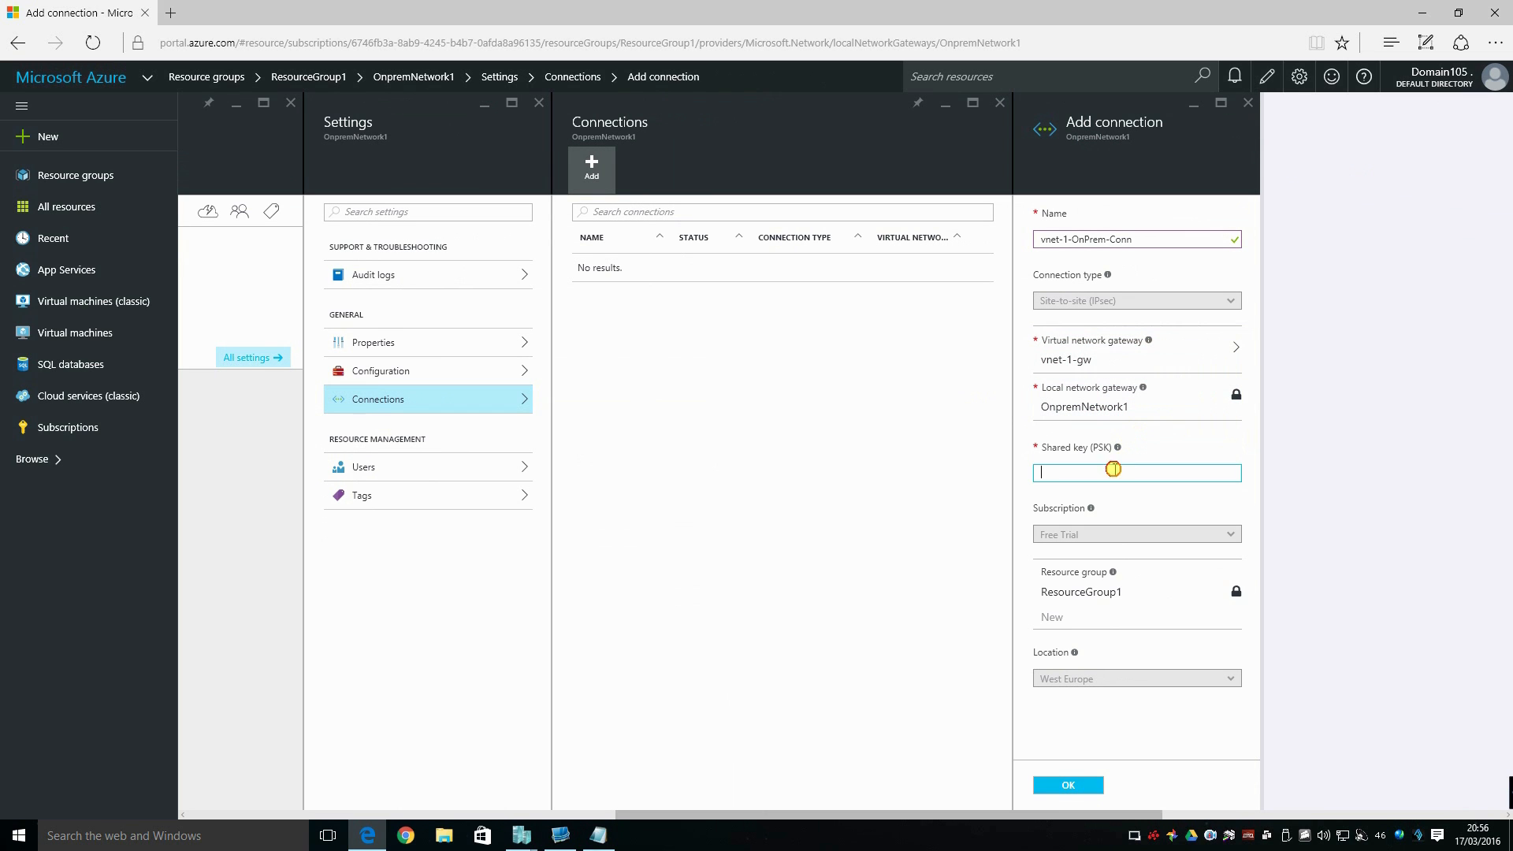
type("123456")
left_click_drag(1114, 471, 1034, 473)
left_click(1068, 785)
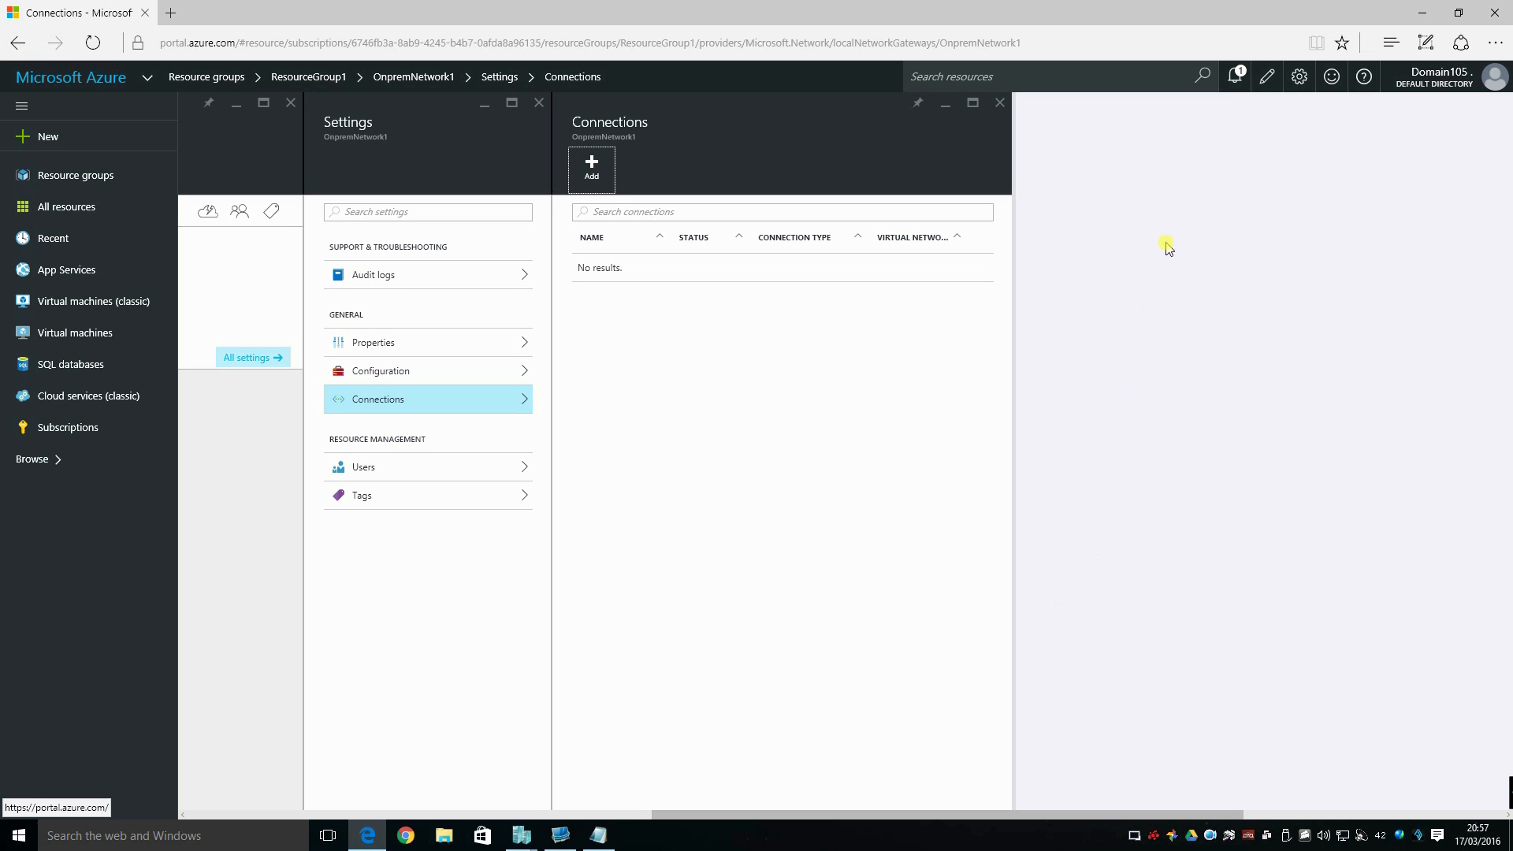
Check the connection's creation in the notifications and open the details of vnet-1-OnPrem-Conn.
left_click(1241, 89)
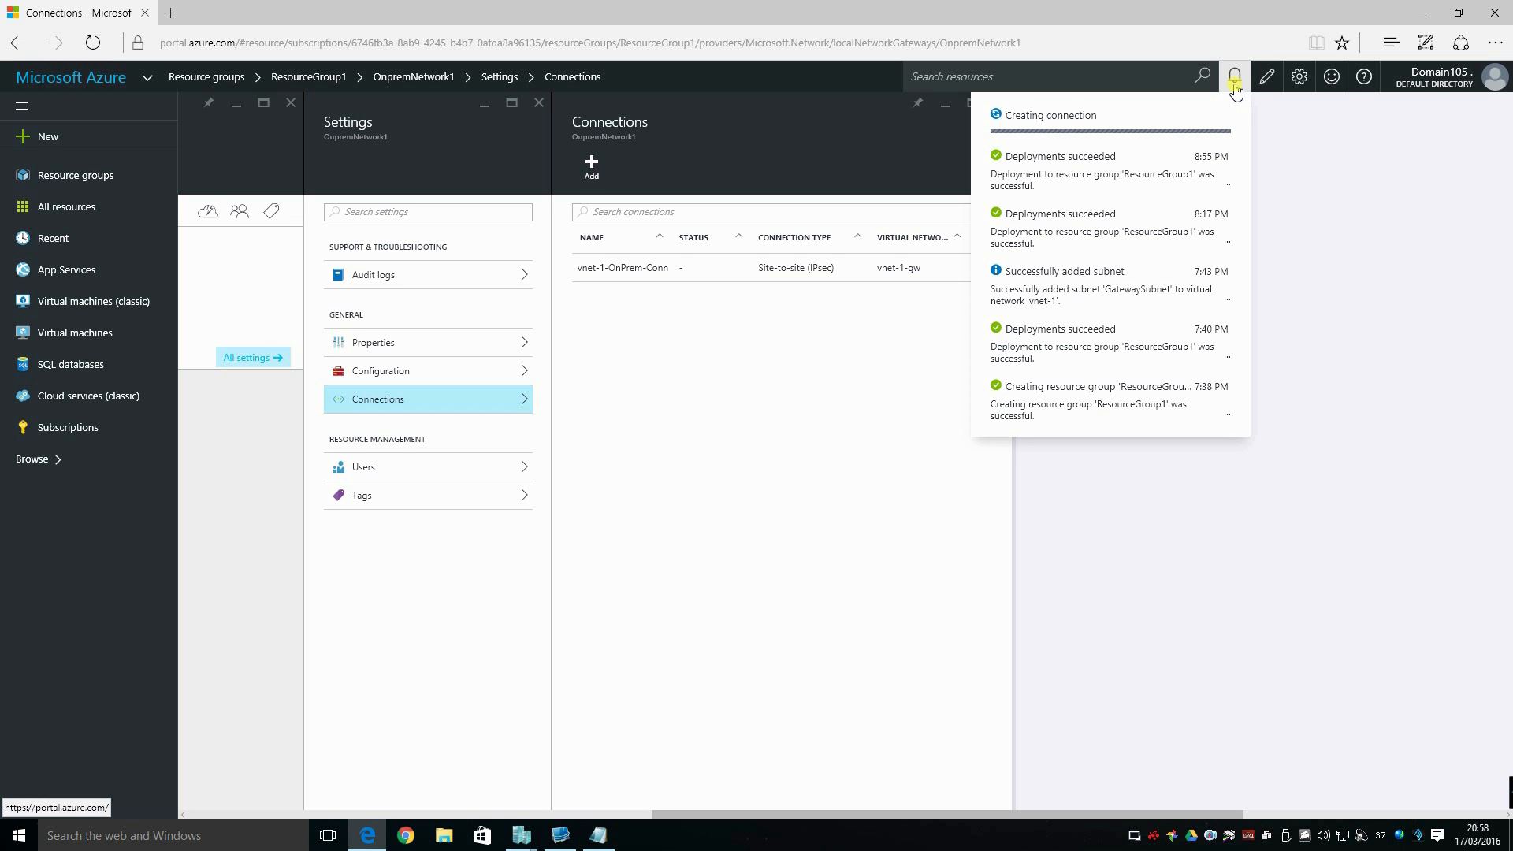
left_click(714, 324)
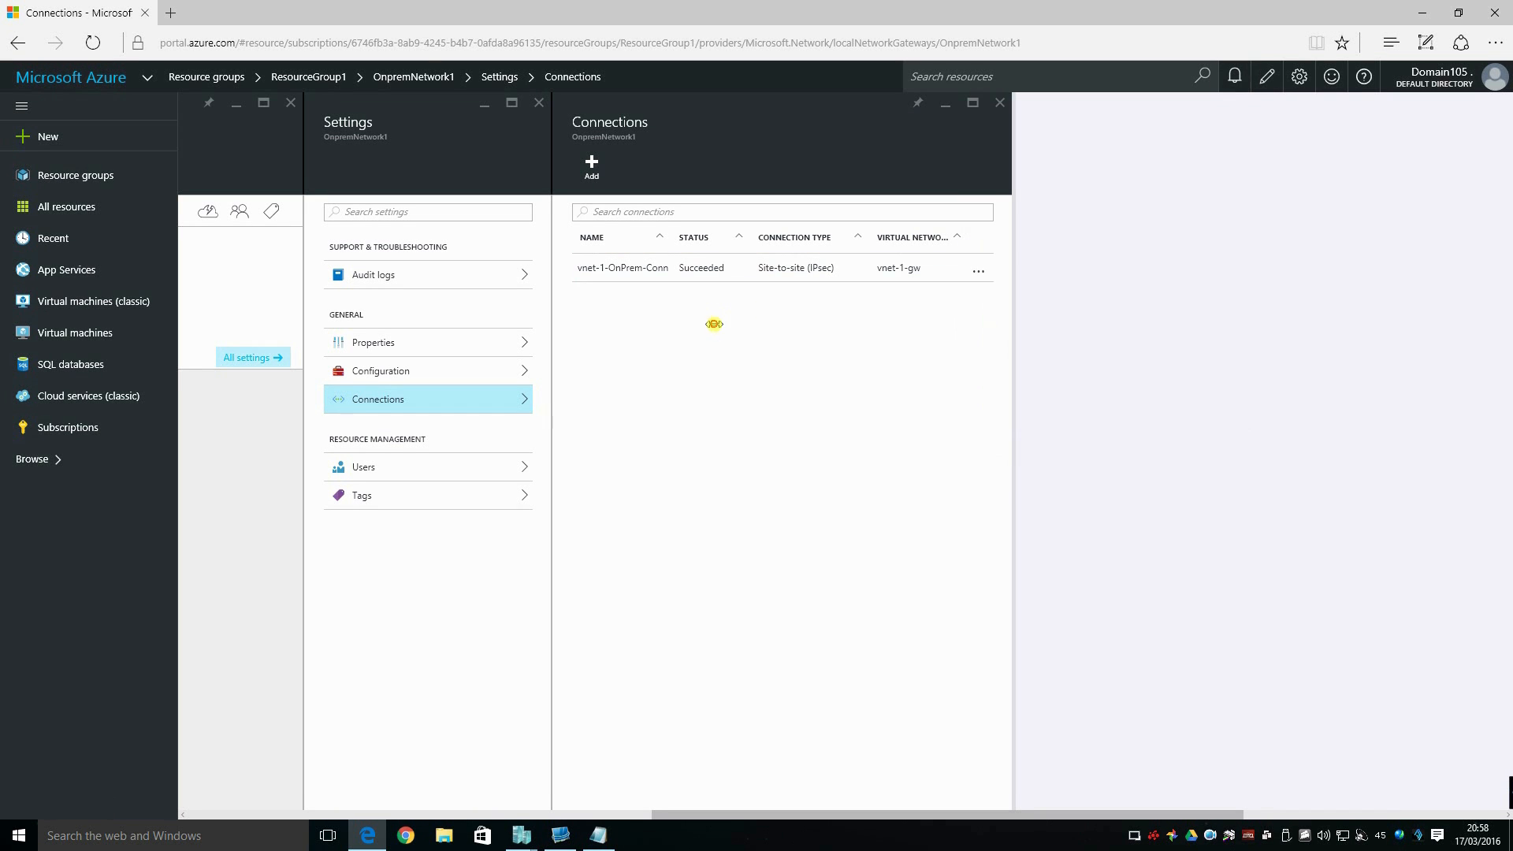
left_click(631, 269)
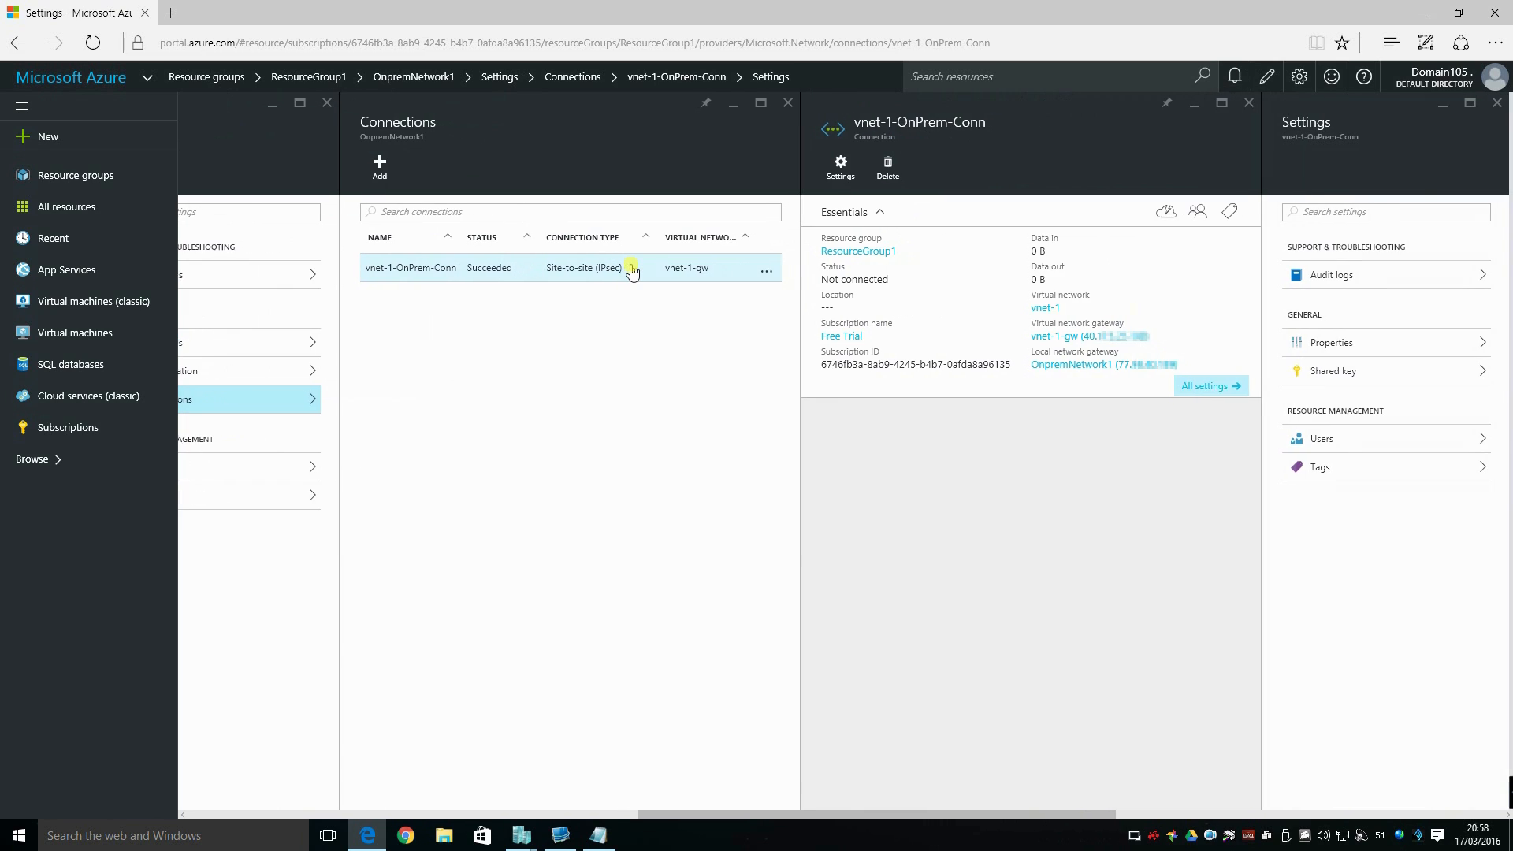
Check the connection status of vnet-1-OnPrem-Conn and pin the connection to the dashboard.
left_click_drag(894, 280, 800, 290)
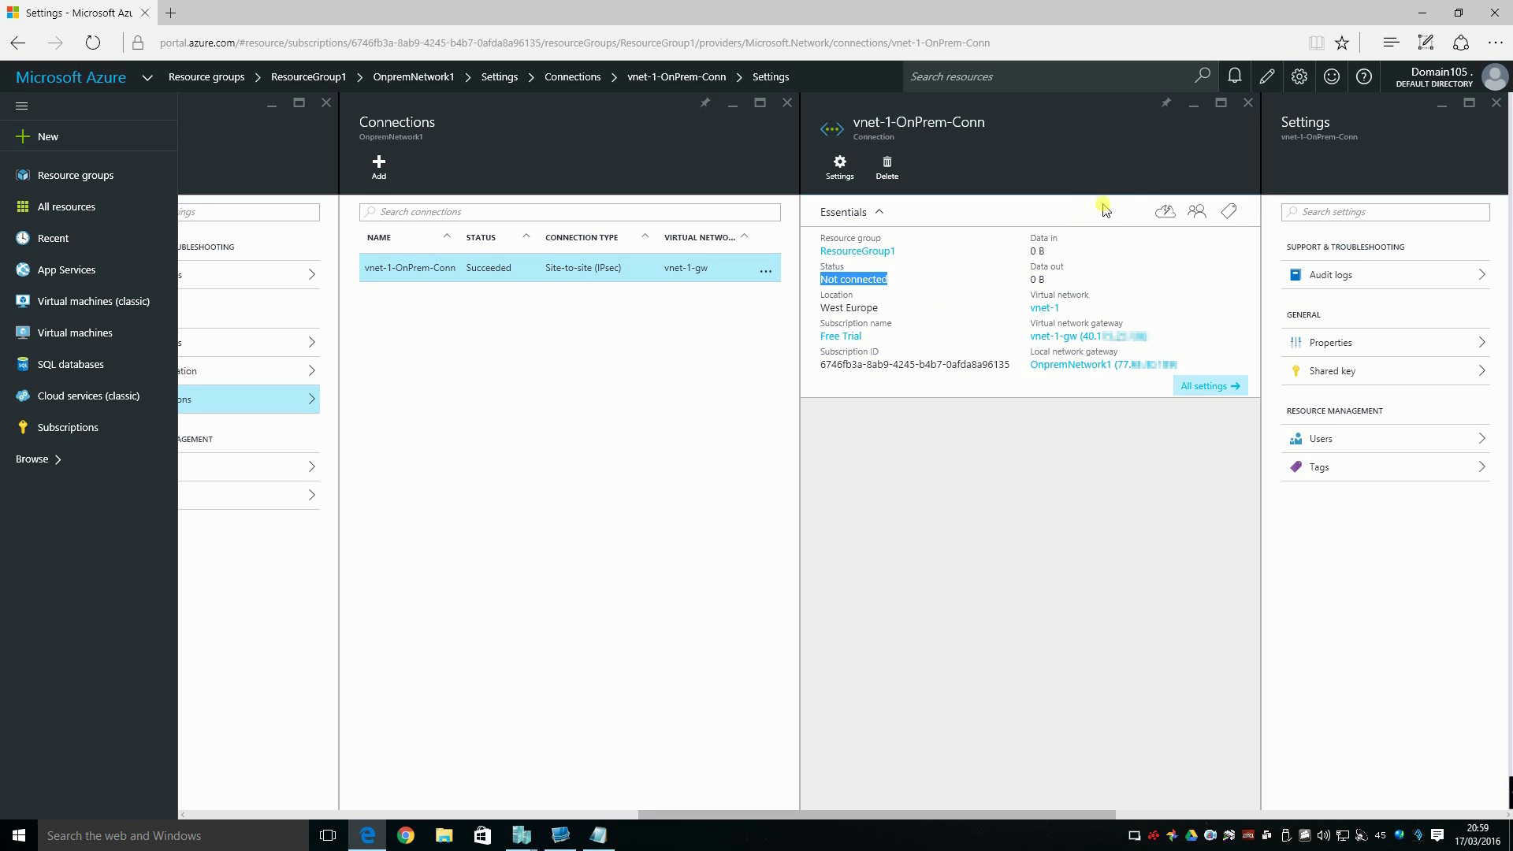
left_click(1163, 105)
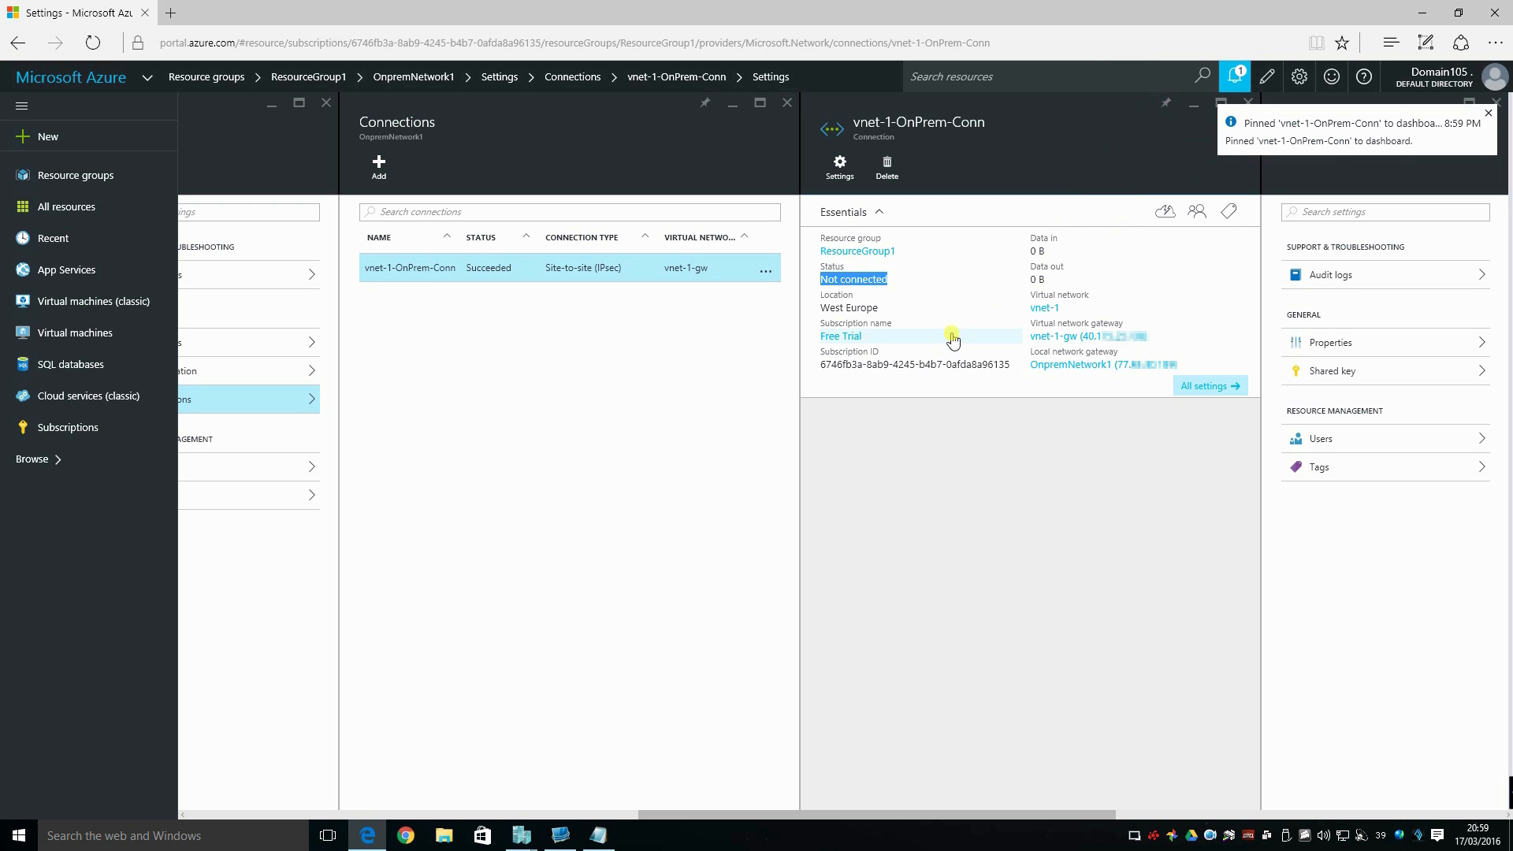
Close all open blades to return to the dashboard and open vnet-1-OnPrem-Conn from its pinned tile.
left_click(1495, 102)
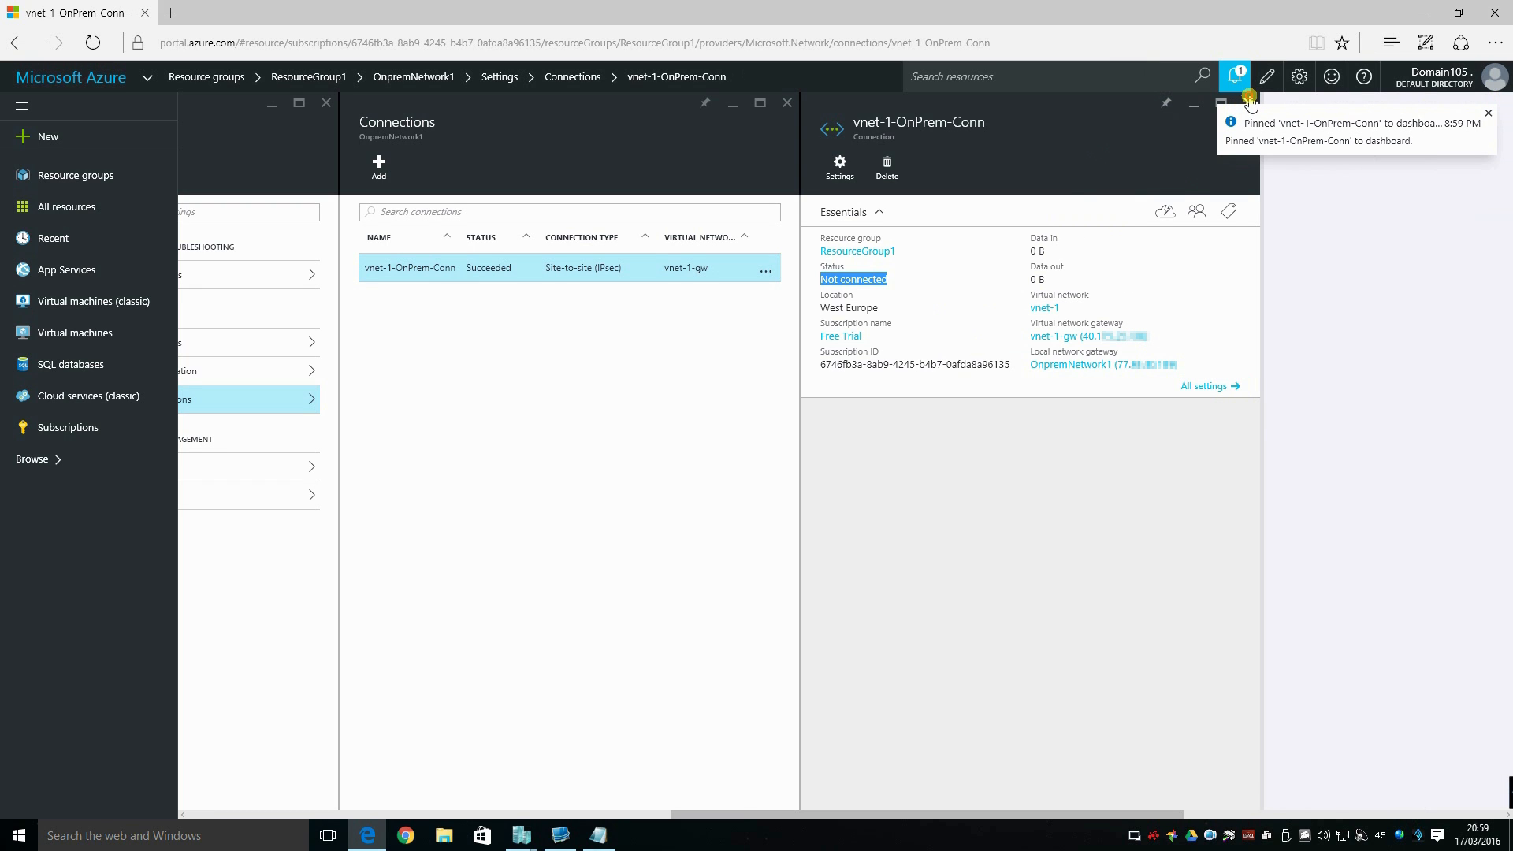
left_click(1248, 102)
left_click(1489, 113)
left_click(788, 102)
left_click(416, 103)
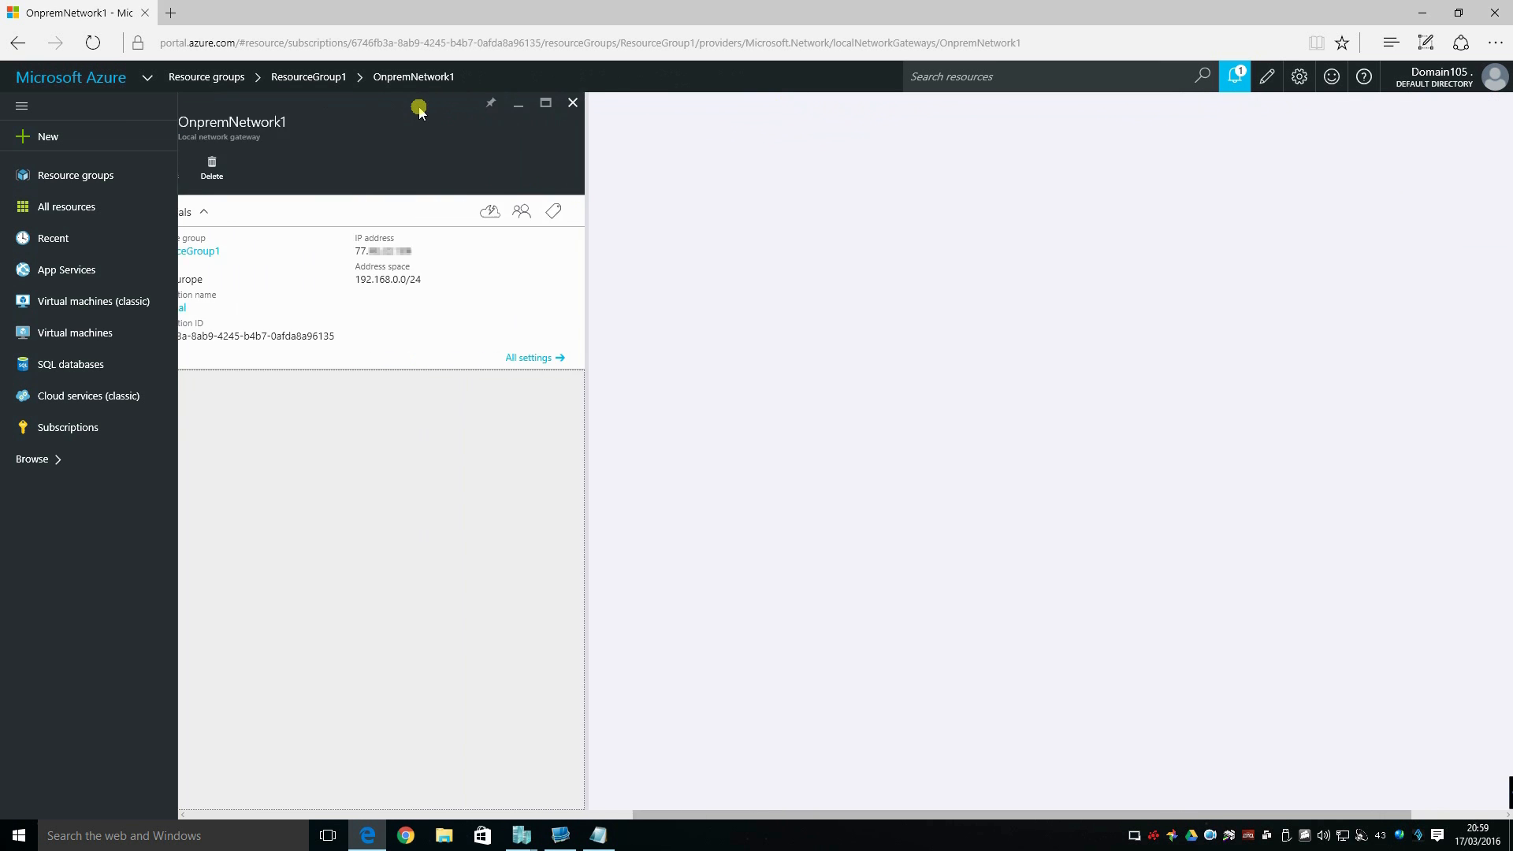
left_click(628, 102)
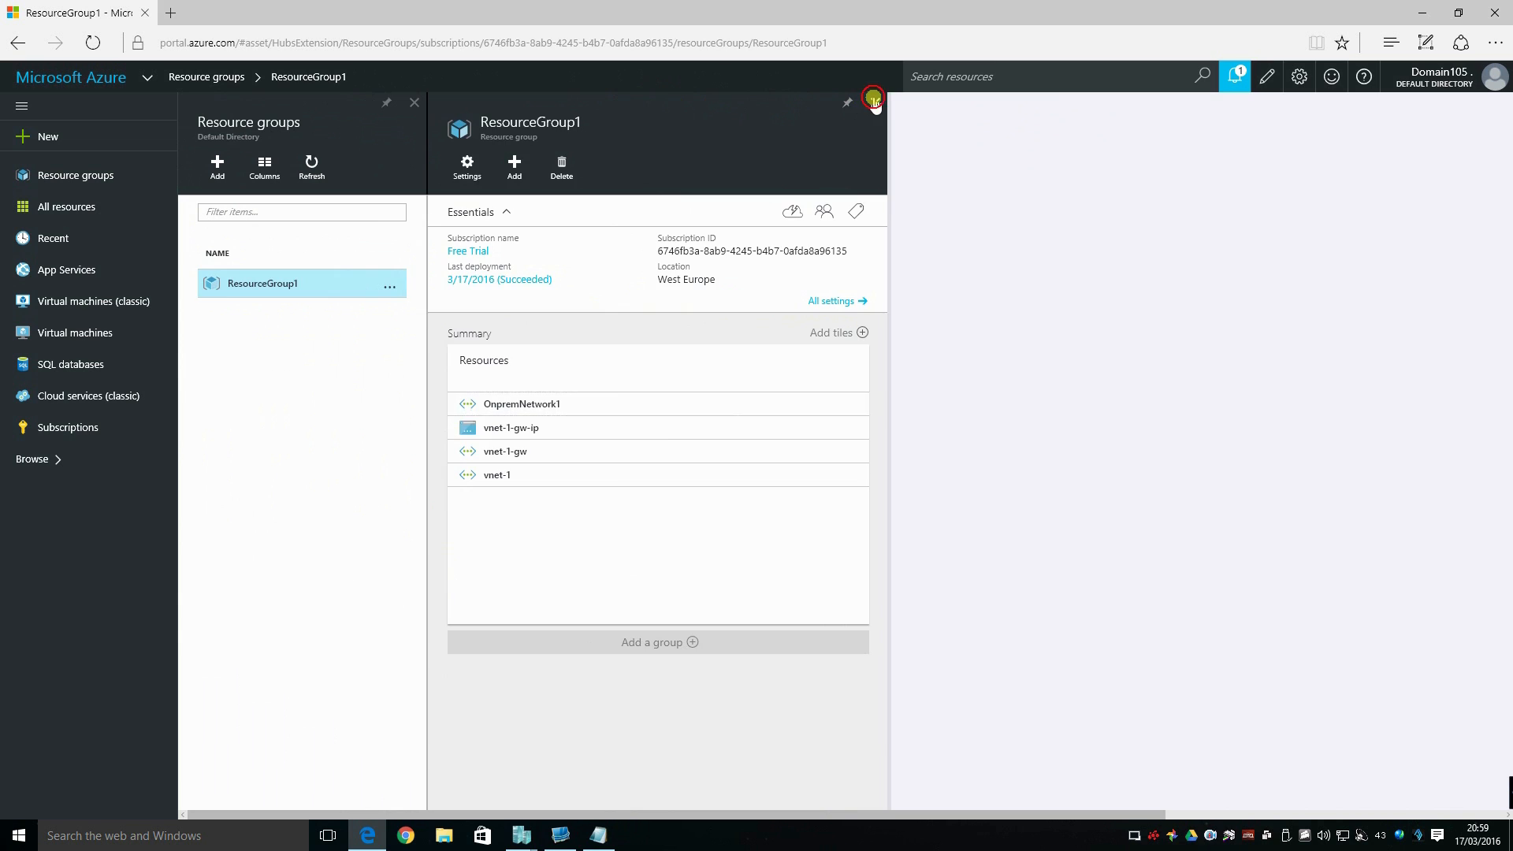
left_click(870, 104)
left_click(1053, 103)
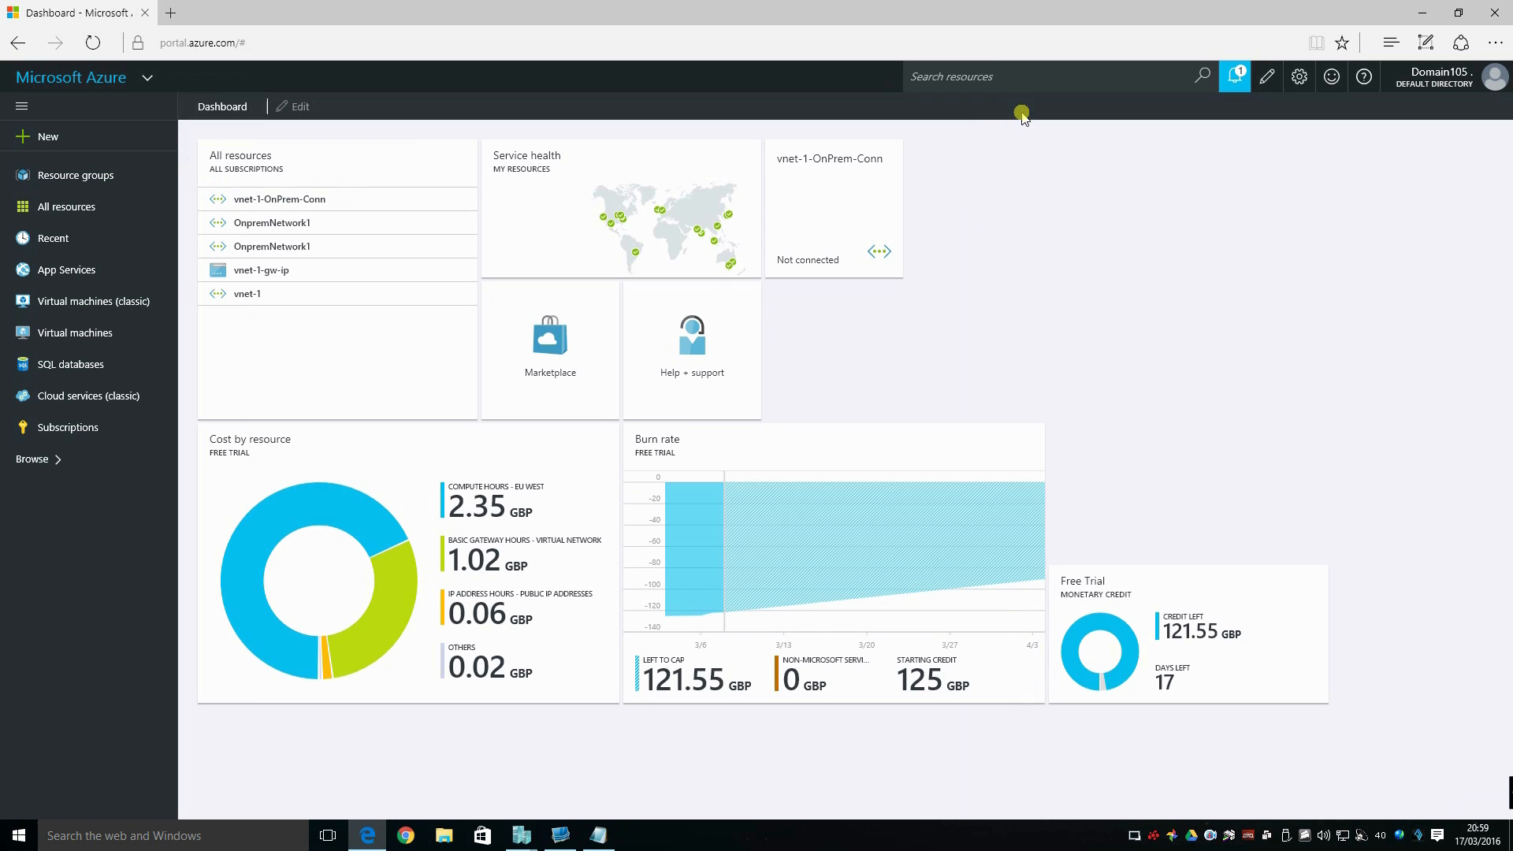
left_click(789, 248)
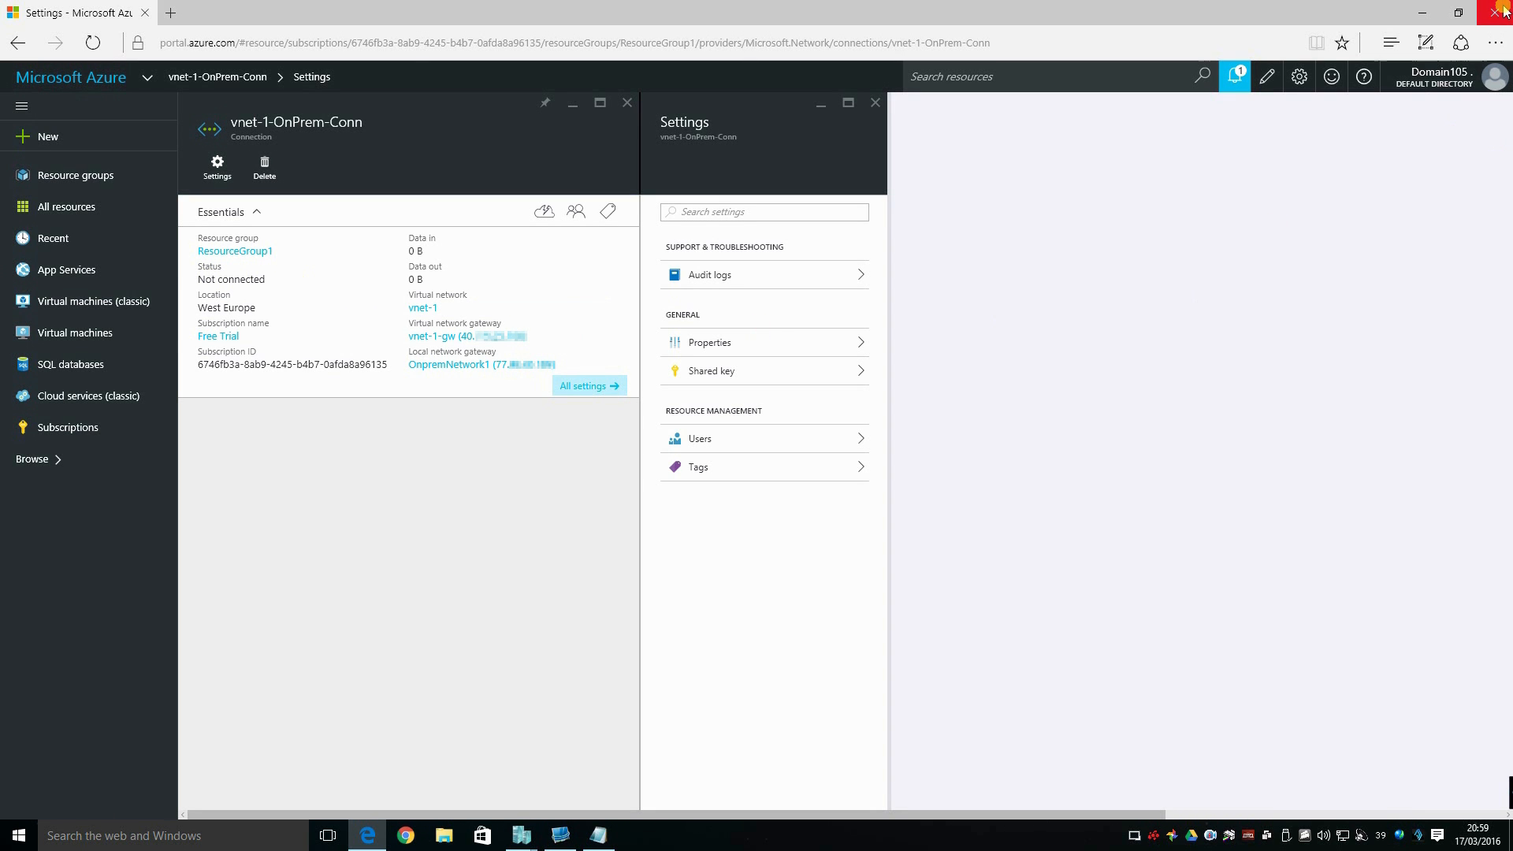
Minimize the browser and close the untitled Notepad note without saving it.
left_click(1423, 12)
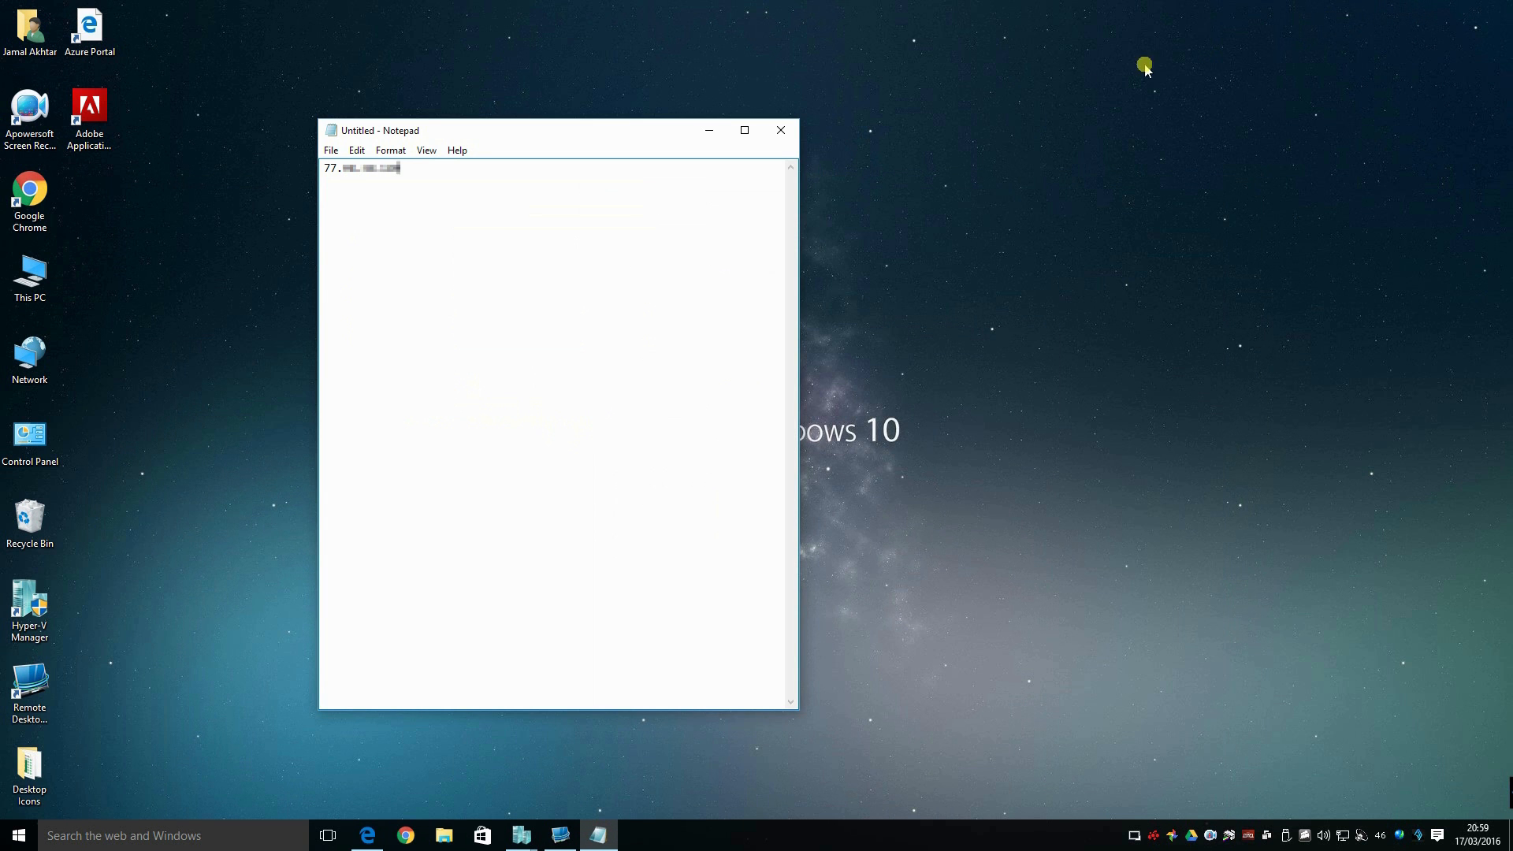
left_click(781, 130)
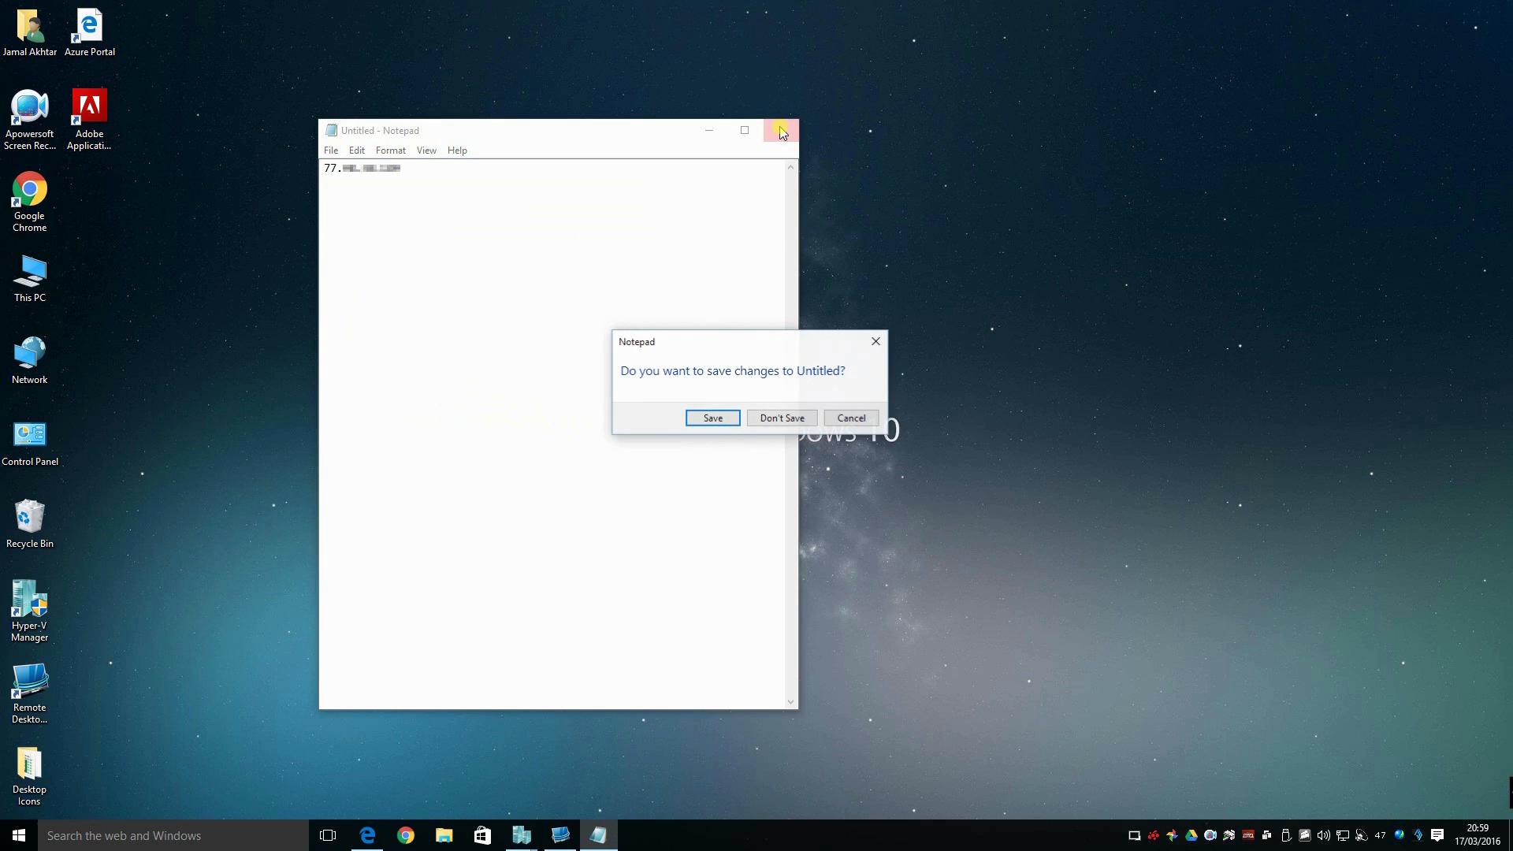
left_click(791, 418)
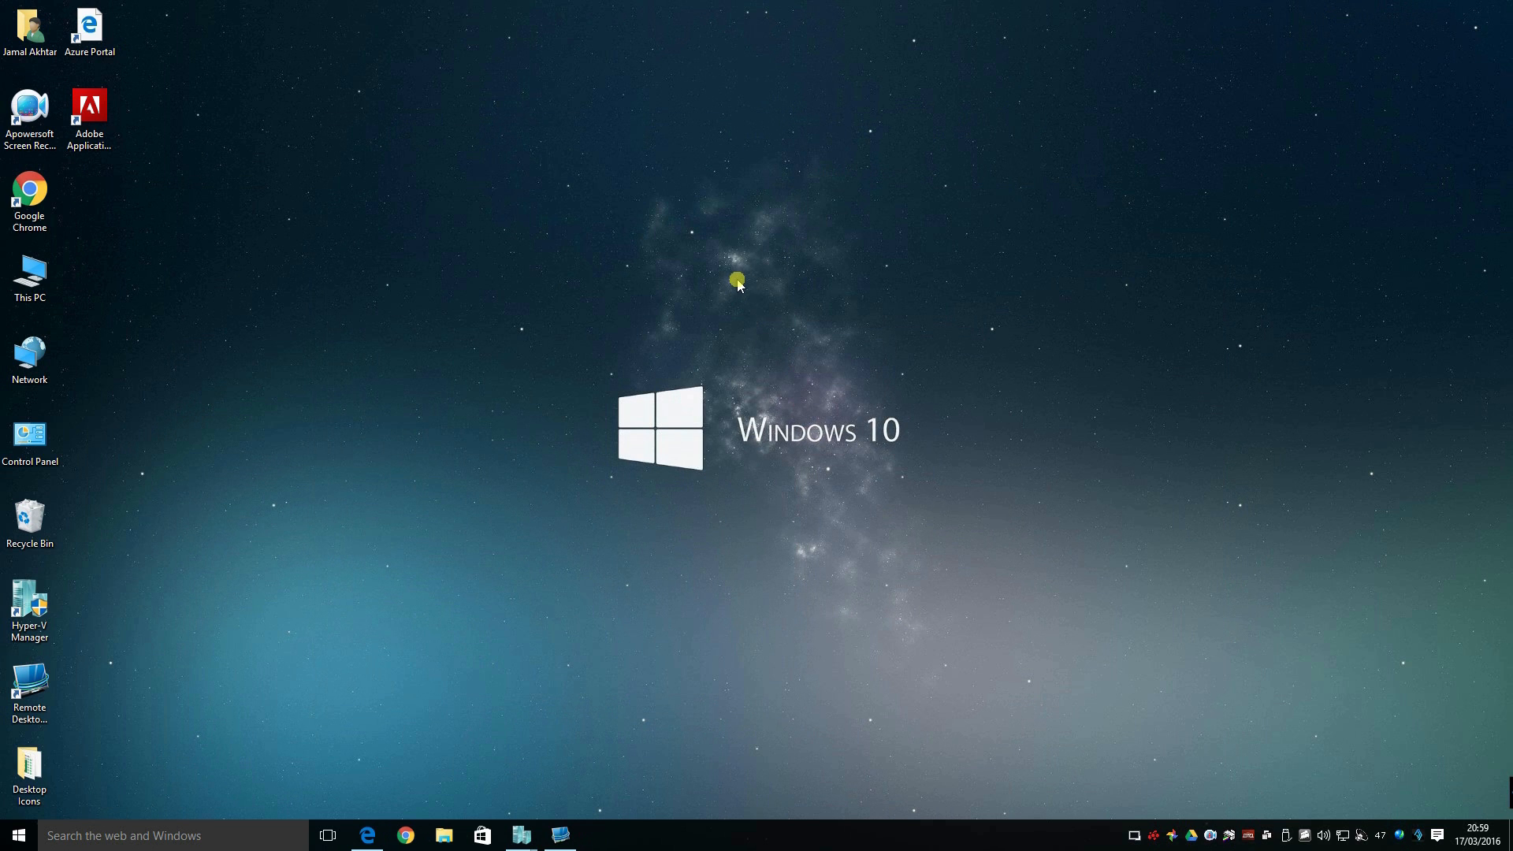